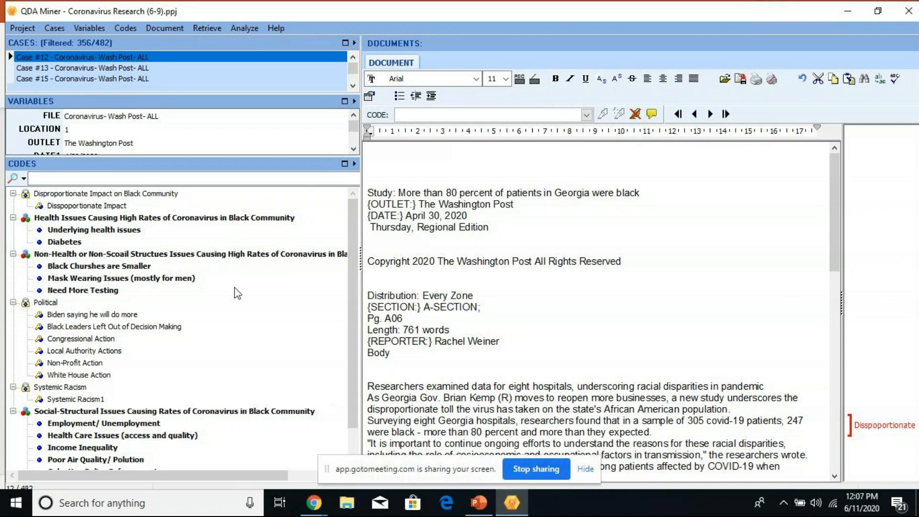
- Enlarge the variables area and run a descriptive-only content analysis on all text of the DOCUMENT variable in WordStat
drag(161, 156, 160, 193)
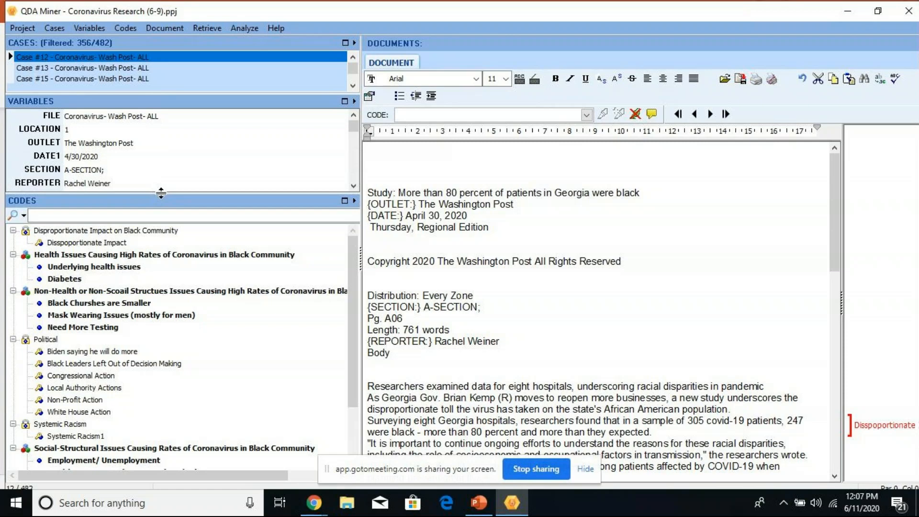
click(243, 29)
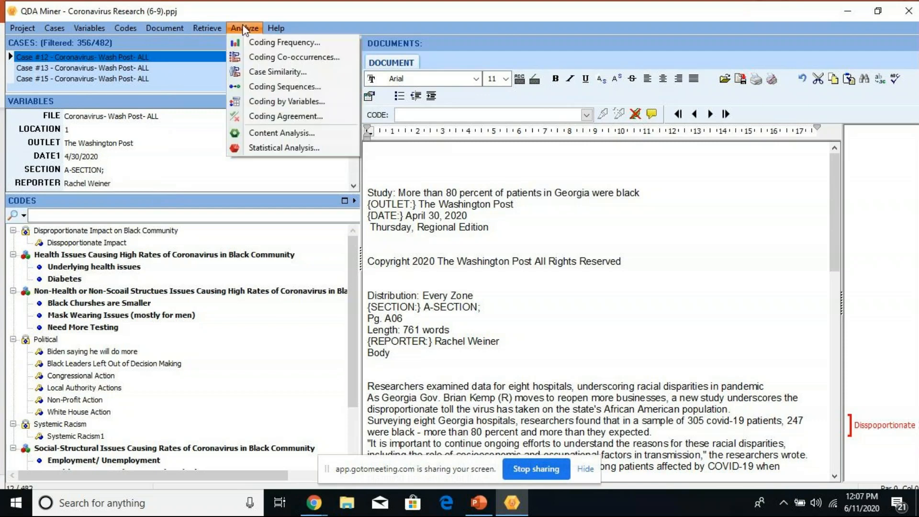
click(288, 133)
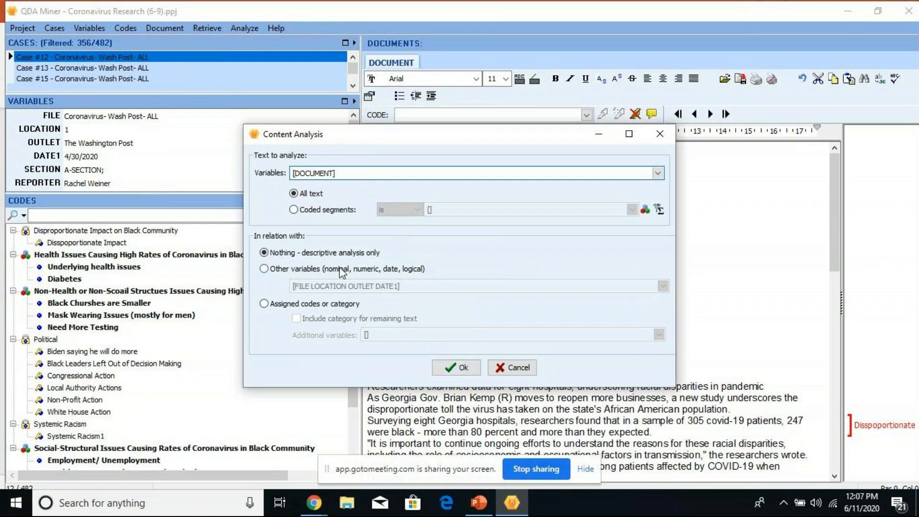
click(460, 368)
key(alt+Tab)
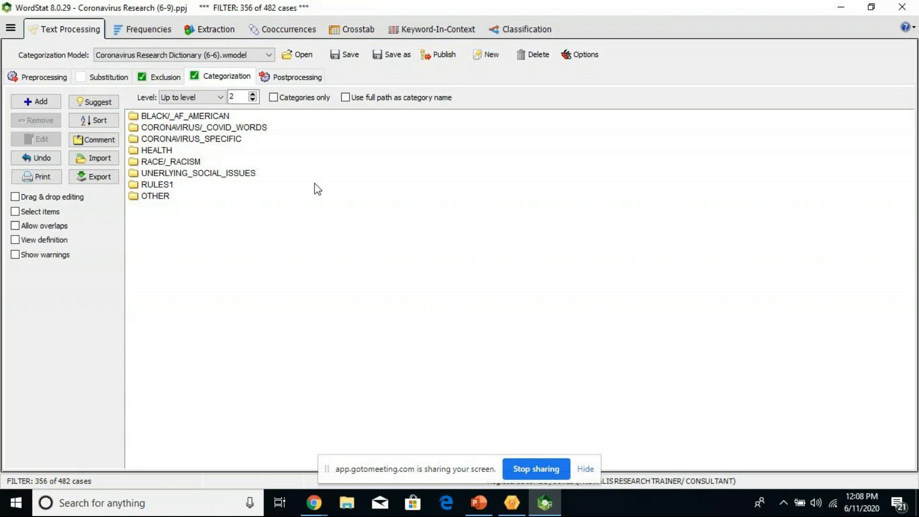
- Disable the categorization dictionary and compute the word frequencies of the filtered cases
click(194, 76)
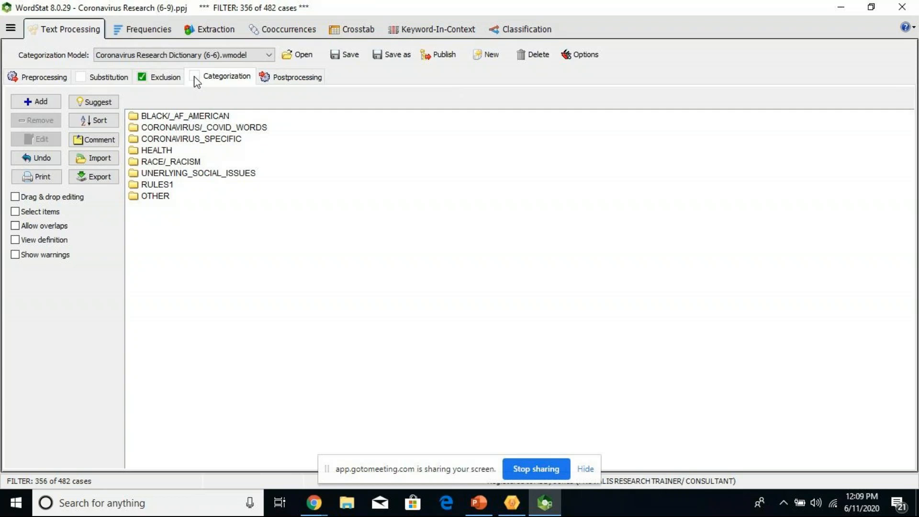
click(145, 33)
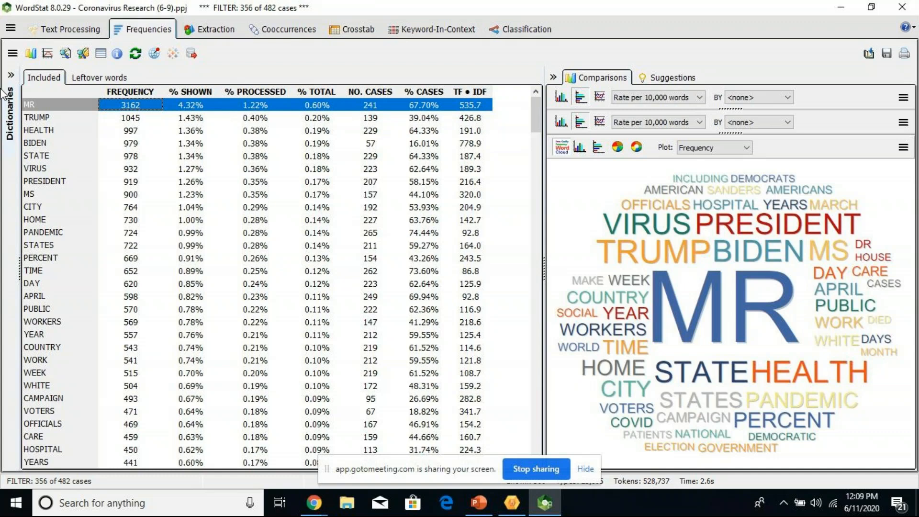
- Show the dictionaries beside the frequency list and add the word PUBLIC to the root of the categorization dictionary
click(12, 77)
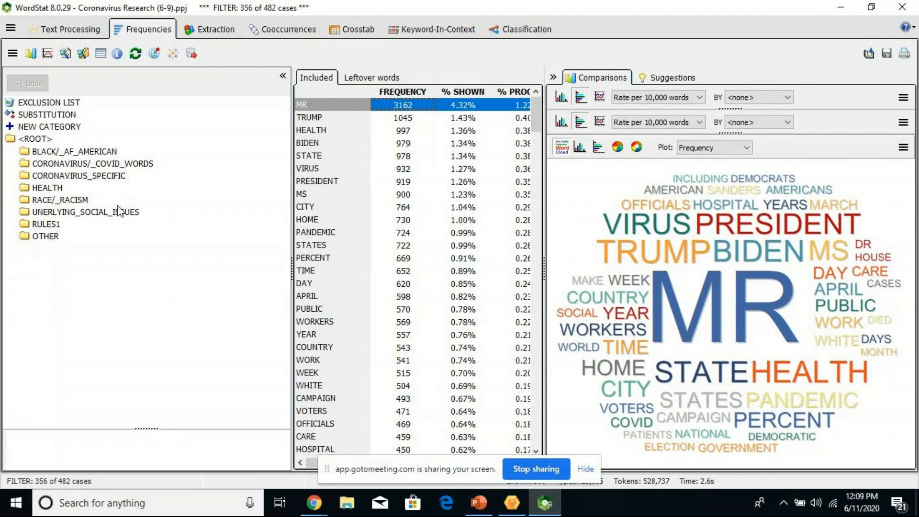
click(312, 309)
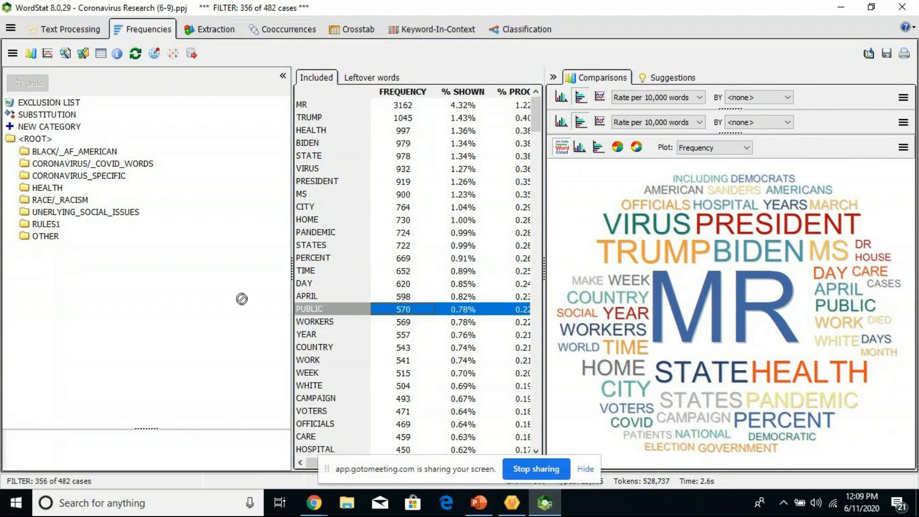
drag(42, 136, 42, 136)
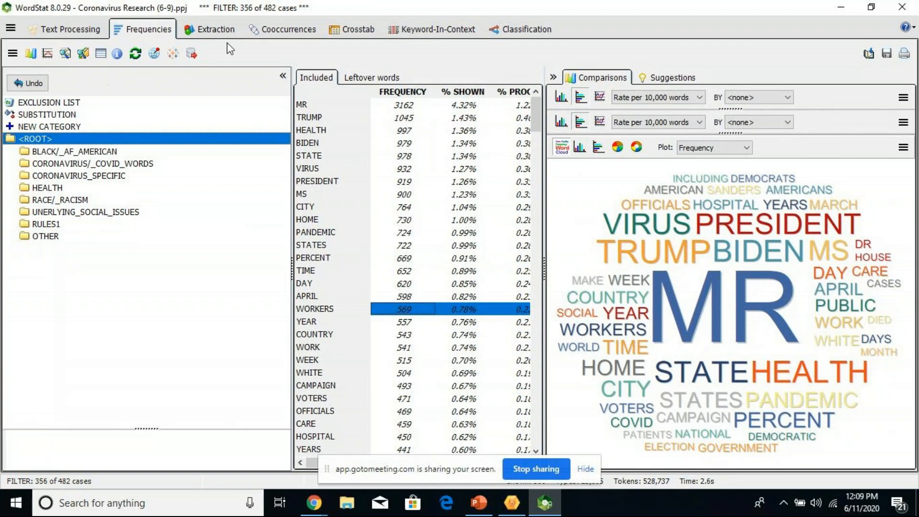
- Sort the included words alphabetically and return them to descending frequency order
click(326, 93)
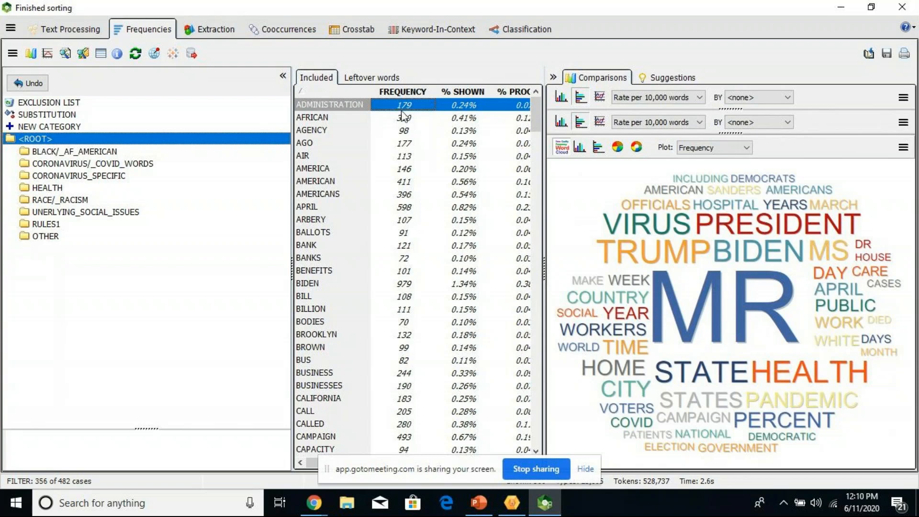
click(412, 92)
click(414, 93)
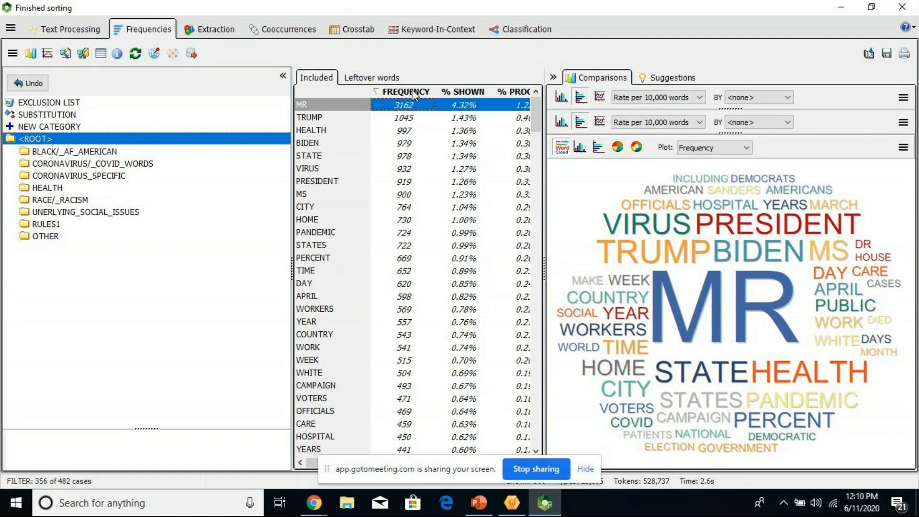
- Select the word PANDEMIC and view the entries of the BLACK/_AF_AMERICAN category in the dictionary
click(305, 237)
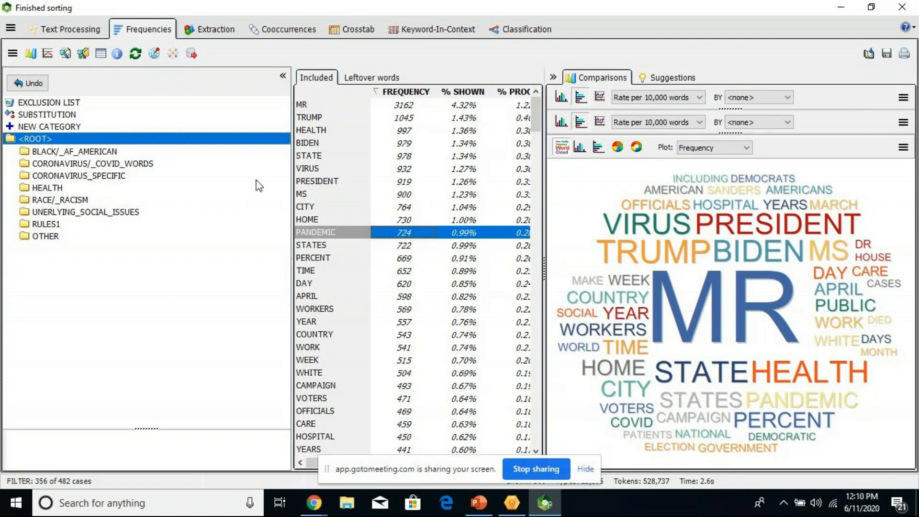
click(232, 224)
click(159, 151)
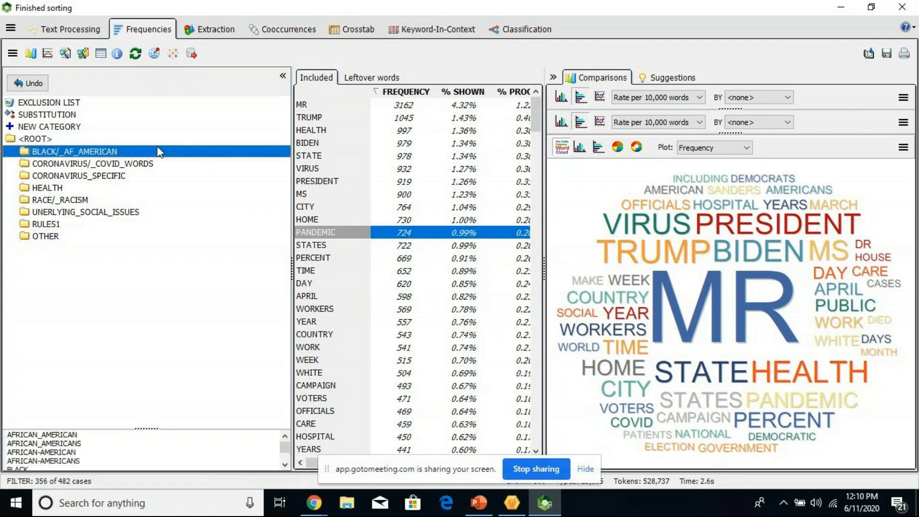
click(80, 138)
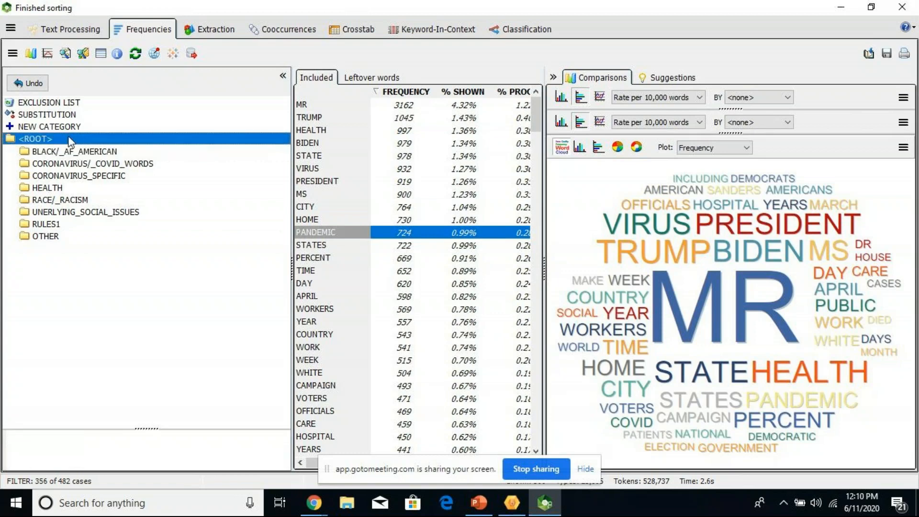
- Review the phrase extraction settings and extract the phrases occurring at least 3 times in the documents
click(210, 29)
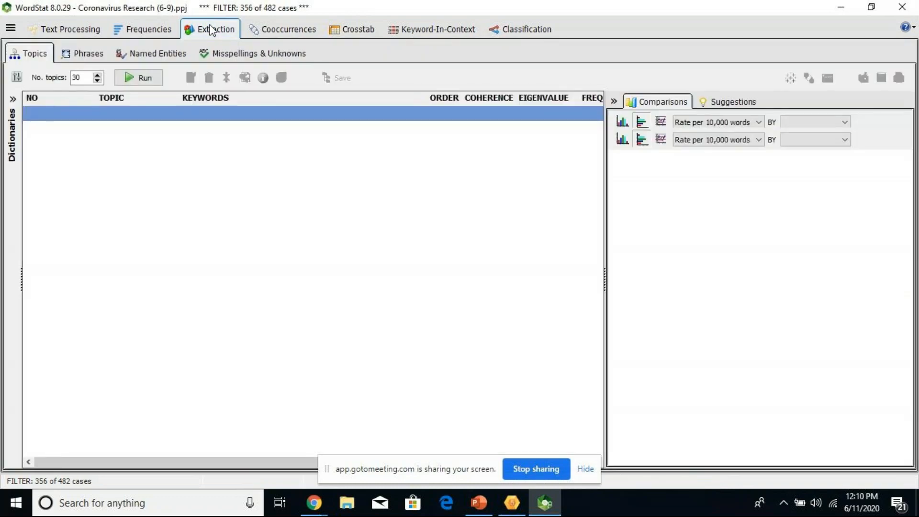
click(81, 55)
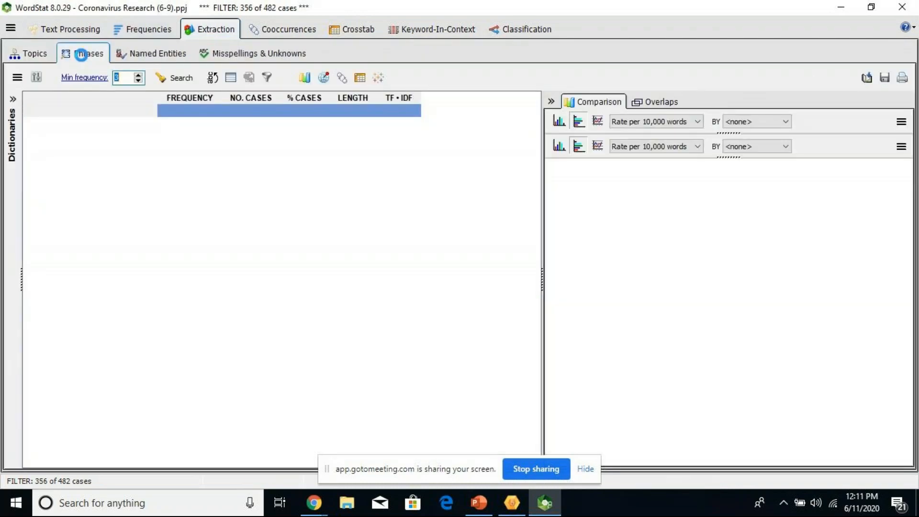
click(17, 78)
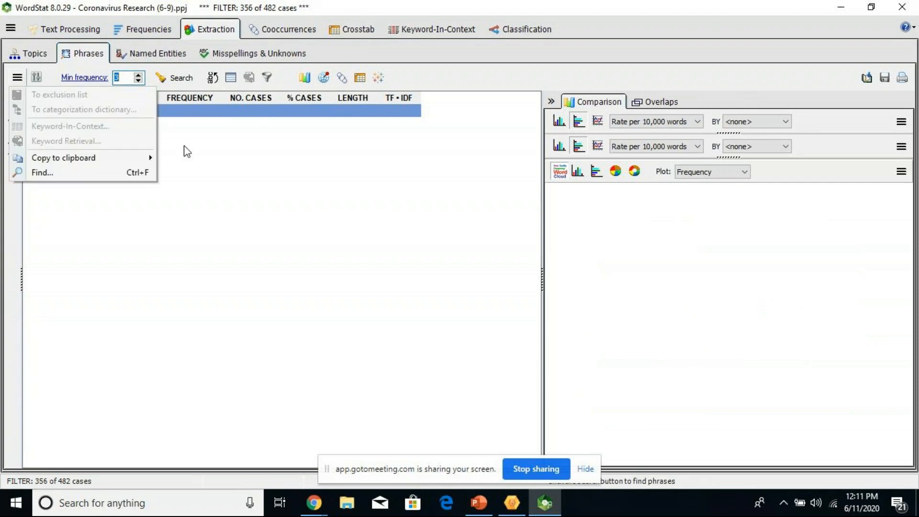
click(38, 78)
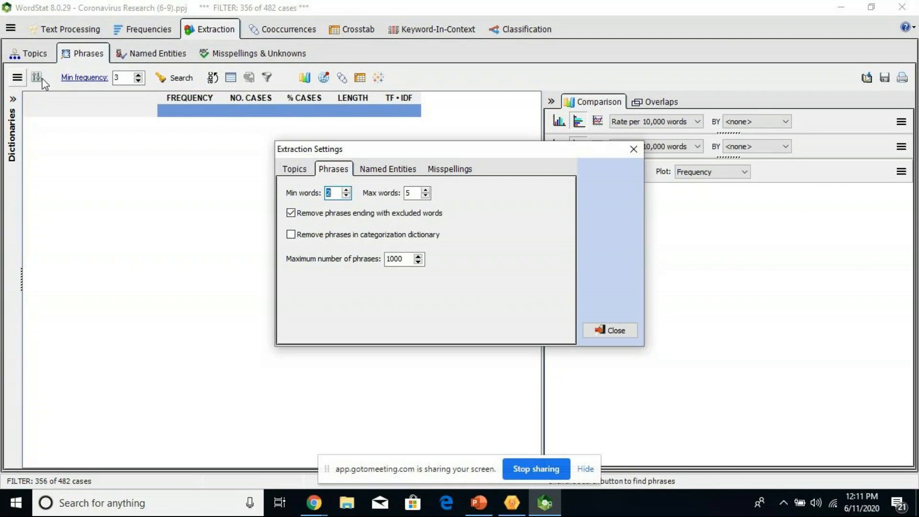
click(636, 149)
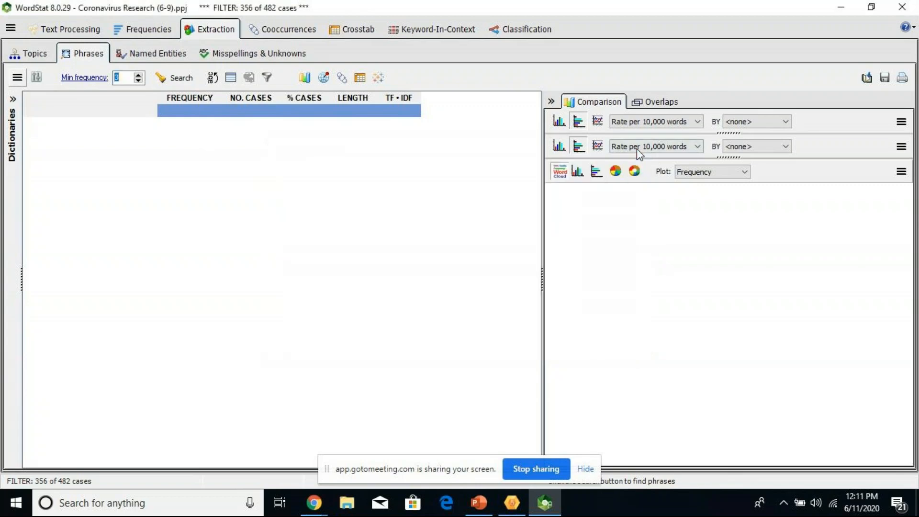
click(177, 77)
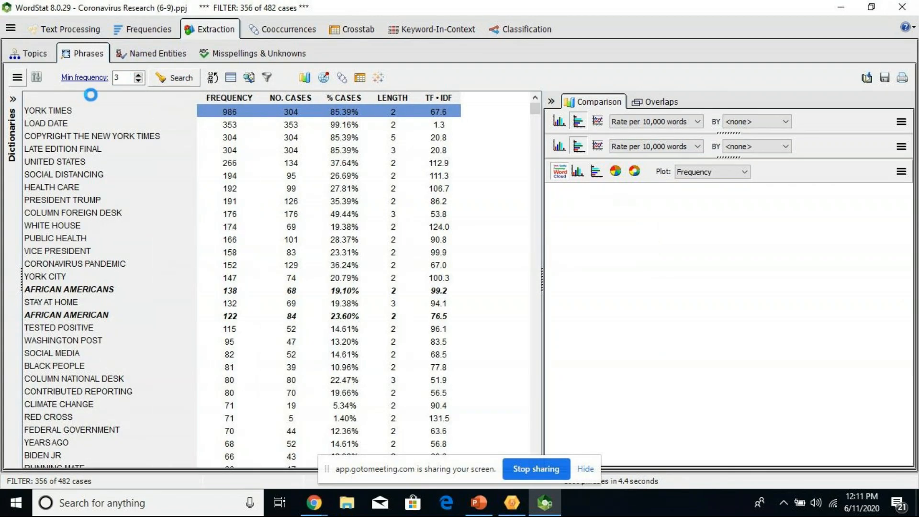
- Show the dictionaries beside the extracted phrases and examine which phrases, such as AFRICAN AMERICANS, are marked in bold
click(14, 99)
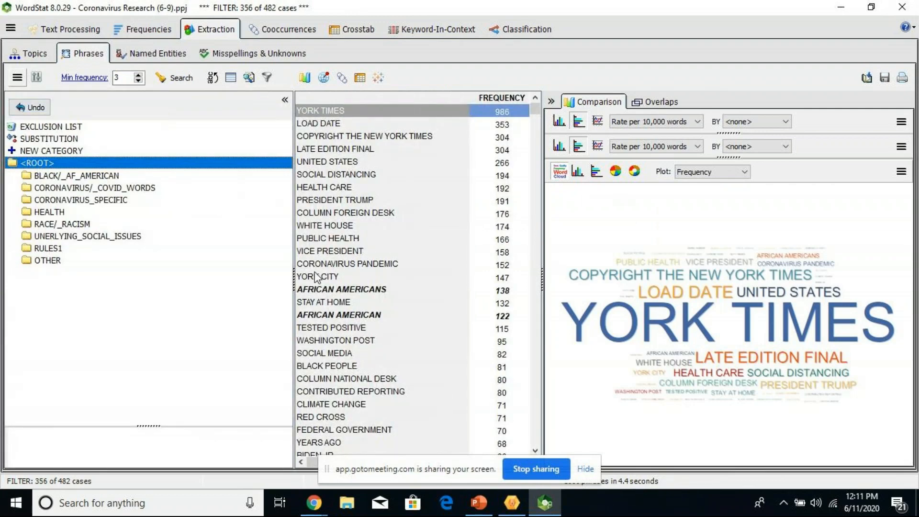
click(334, 290)
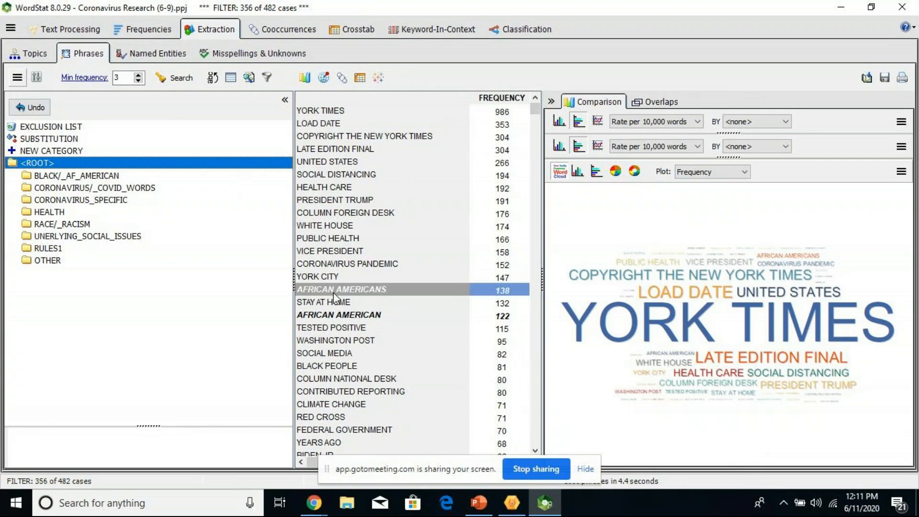
drag(535, 452, 532, 449)
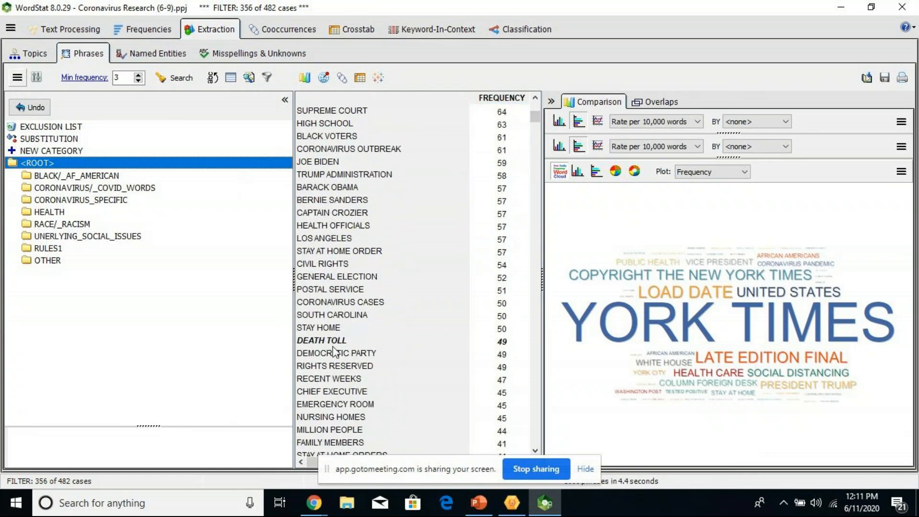
drag(535, 118, 536, 110)
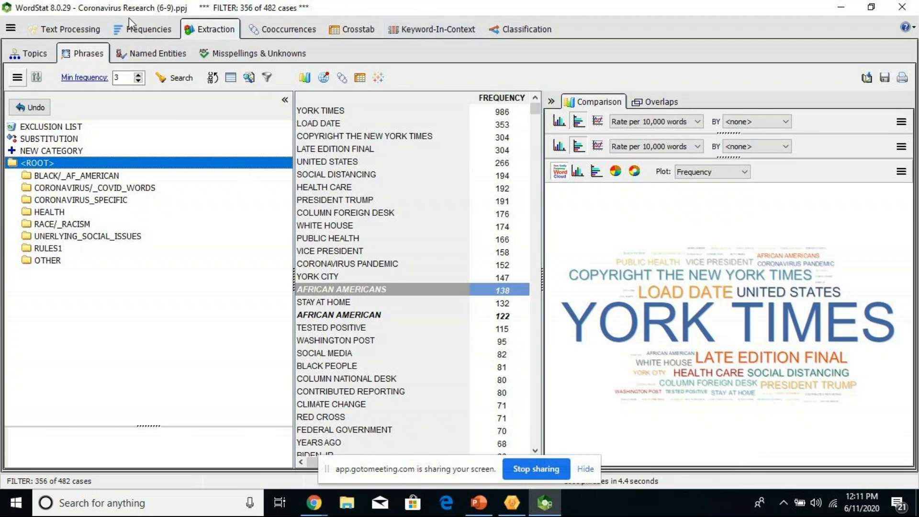
- Expand the BLACK/_AF_AMERICAN, CORONAVIRUS/_COVID_WORDS and CORONAVIRUS_SPECIFIC categories of the categorization dictionary to examine their entries
click(70, 30)
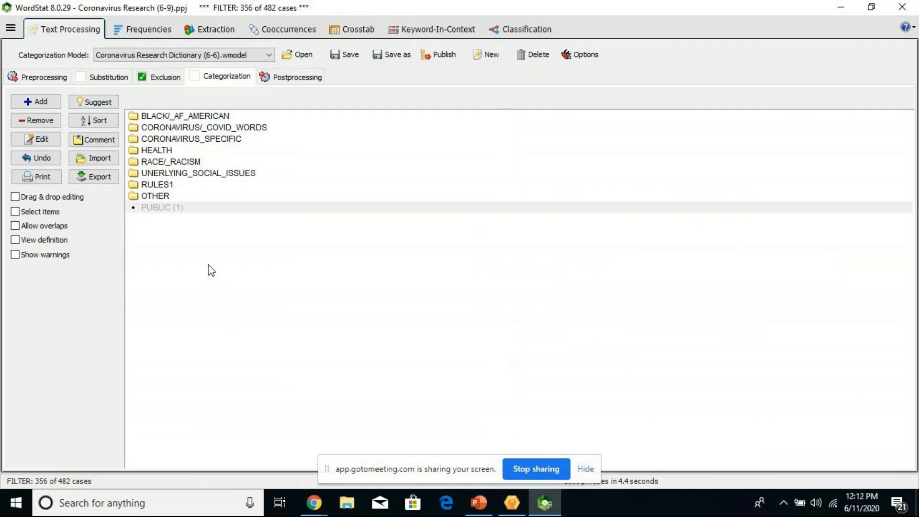
double_click(135, 119)
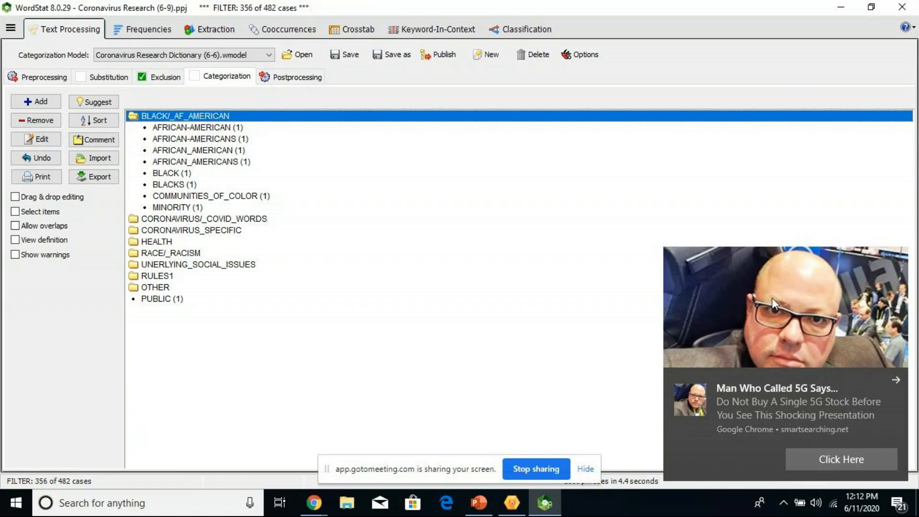
click(897, 381)
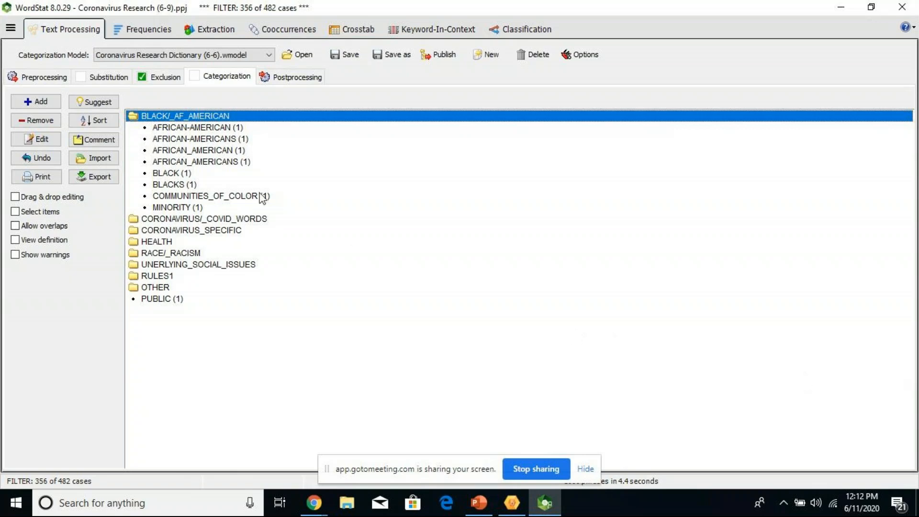
click(132, 219)
double_click(133, 222)
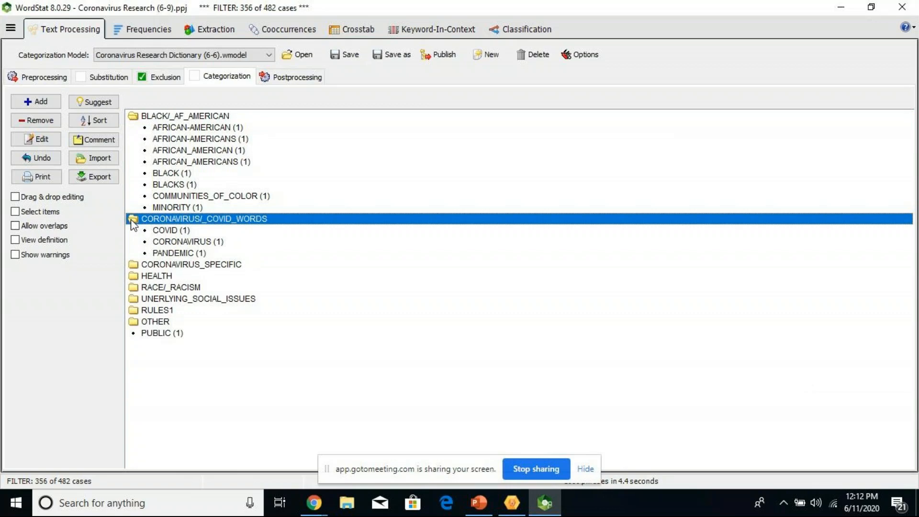
double_click(138, 270)
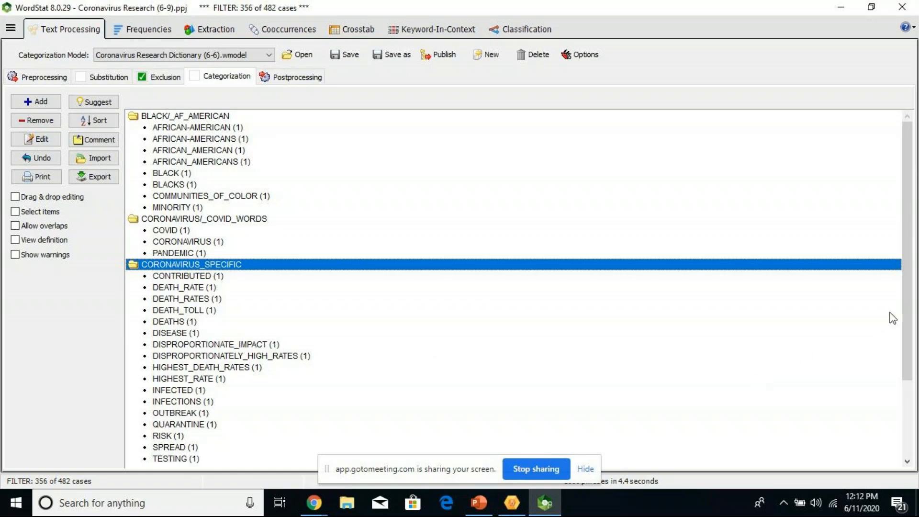
drag(907, 349, 912, 425)
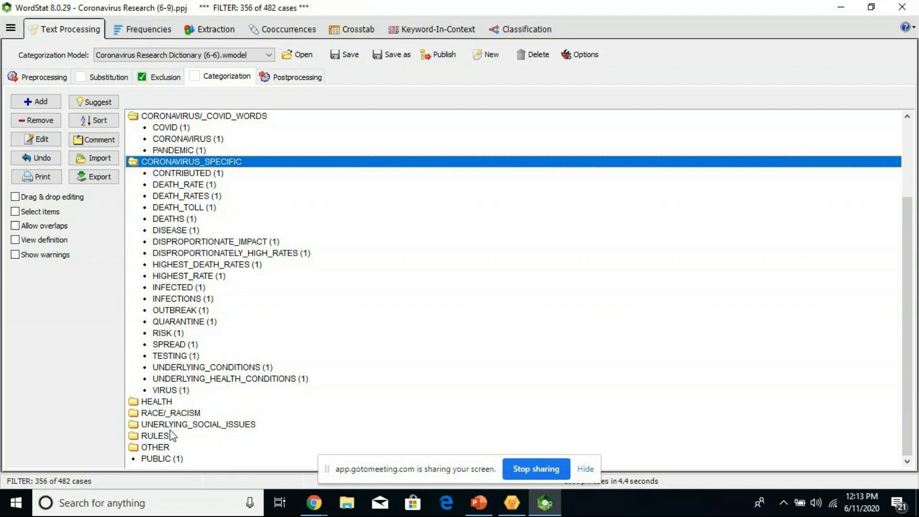
- Expand the RULES1 category to examine its proximity rules
click(166, 461)
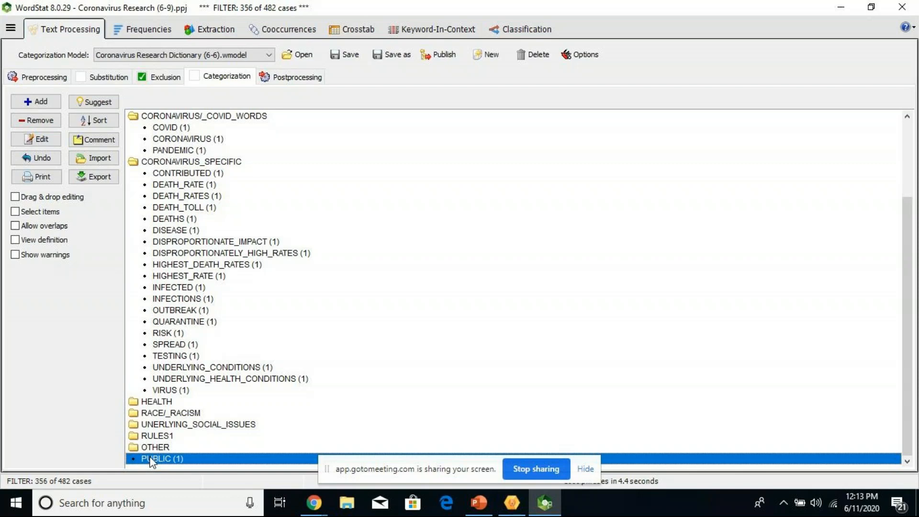
double_click(134, 436)
drag(909, 221, 913, 321)
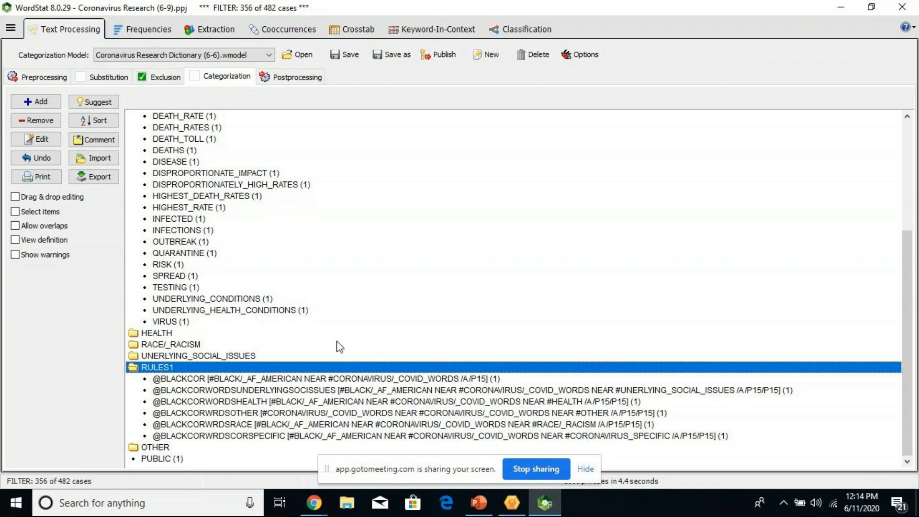
- Start a new proximity rule named XXXX in the RULES1 category and set its operator to NEAR
click(41, 102)
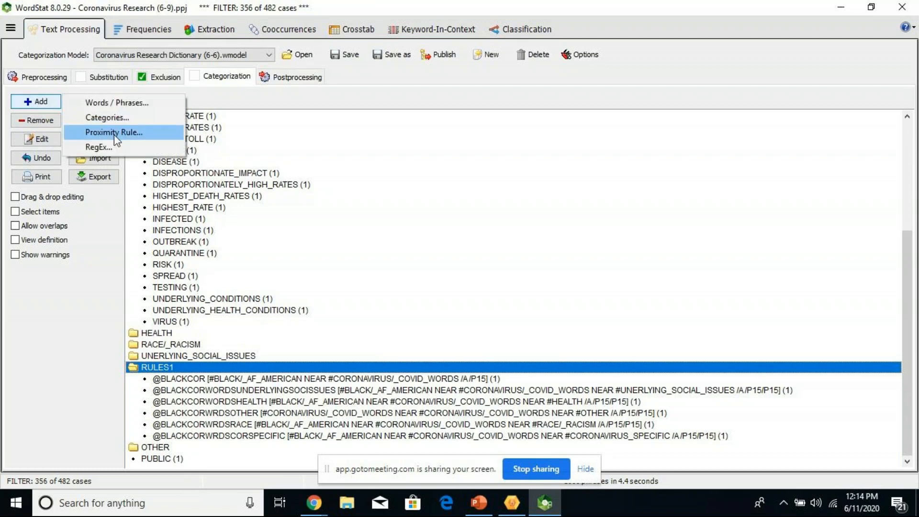
click(114, 136)
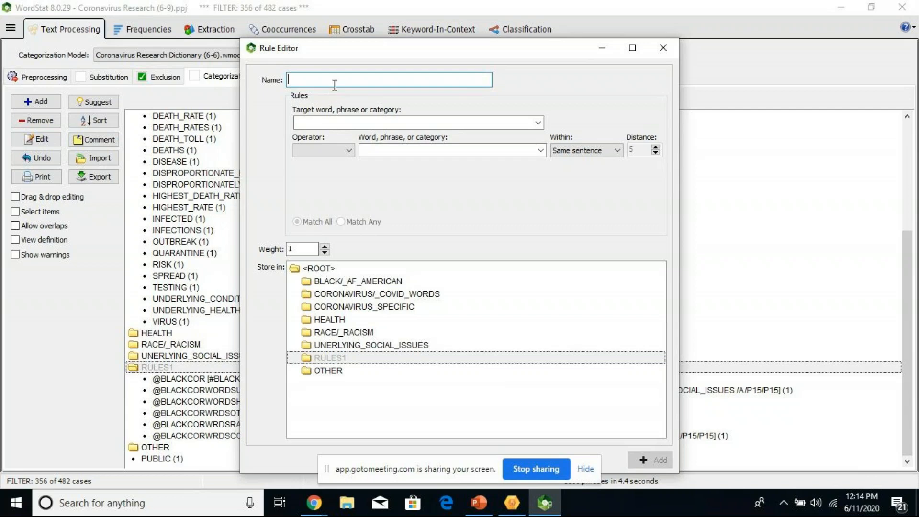
text(XXXX)
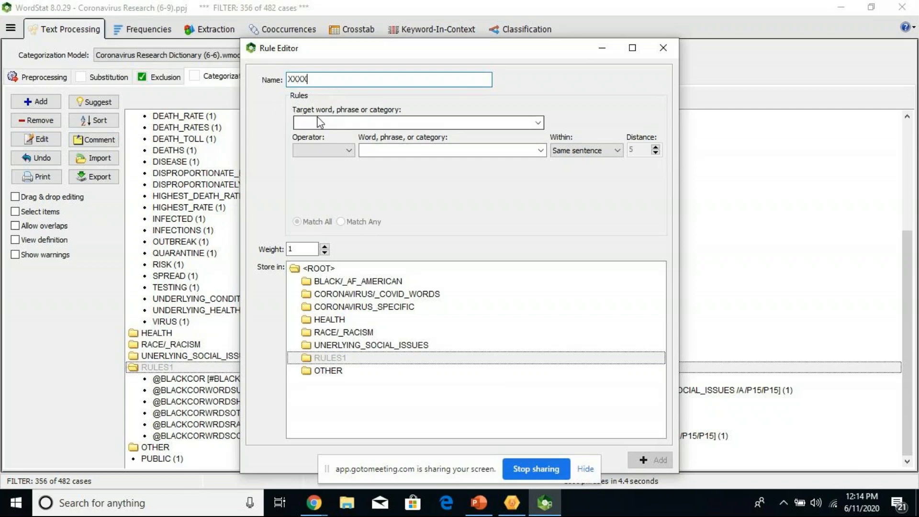
click(538, 123)
click(538, 122)
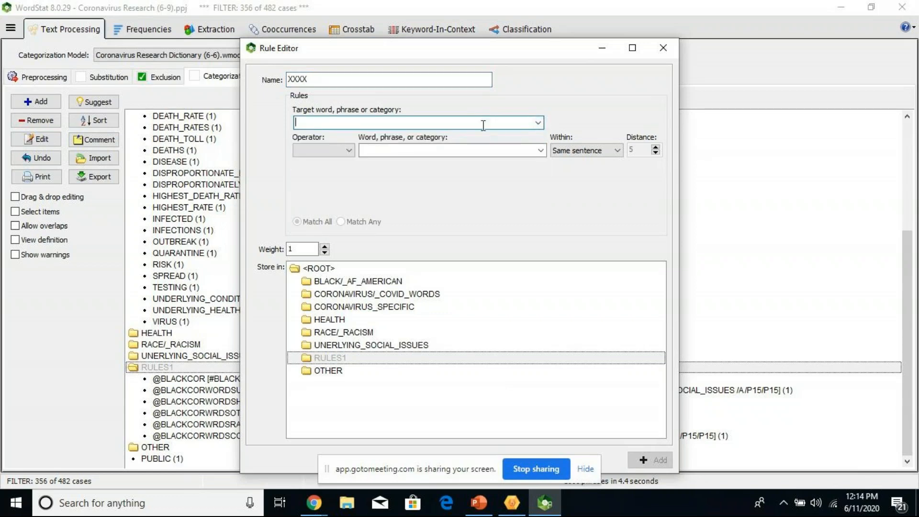
click(349, 150)
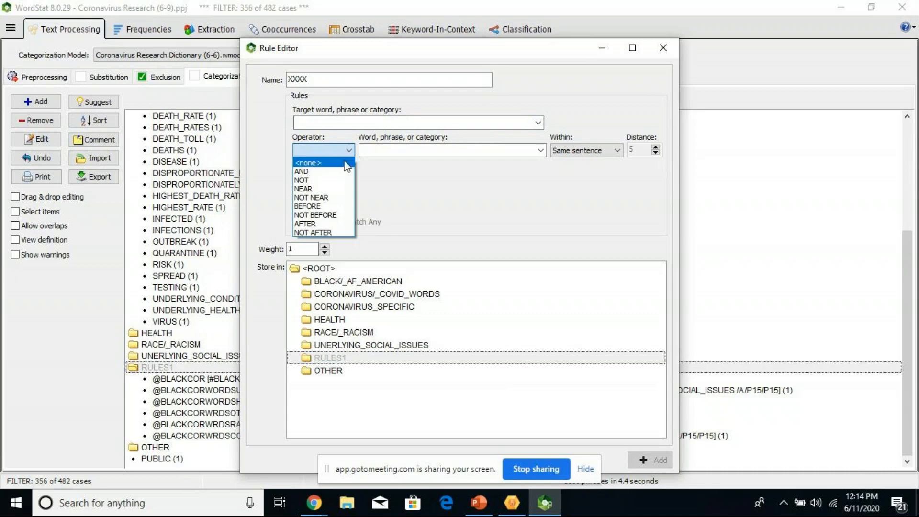
click(330, 188)
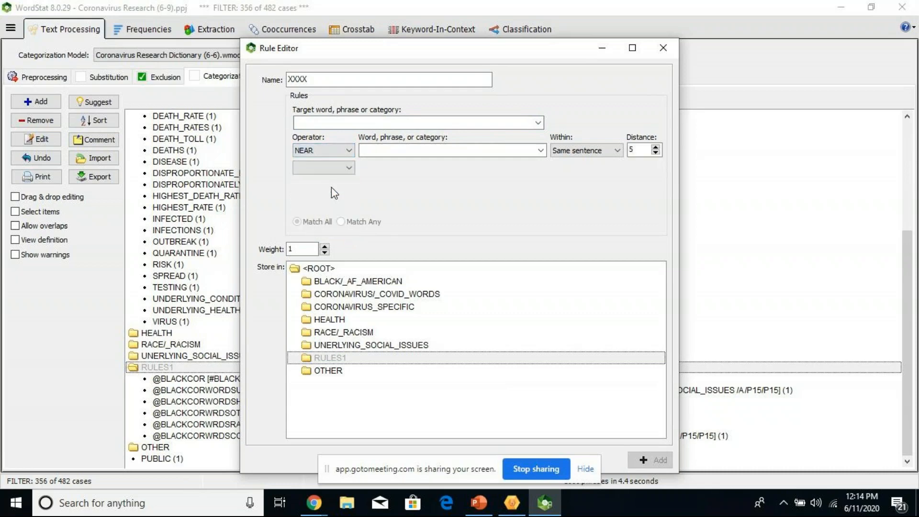
- Limit the XXXX rule to the same paragraph with a distance of 15, and close the rule editor without adding it
click(540, 150)
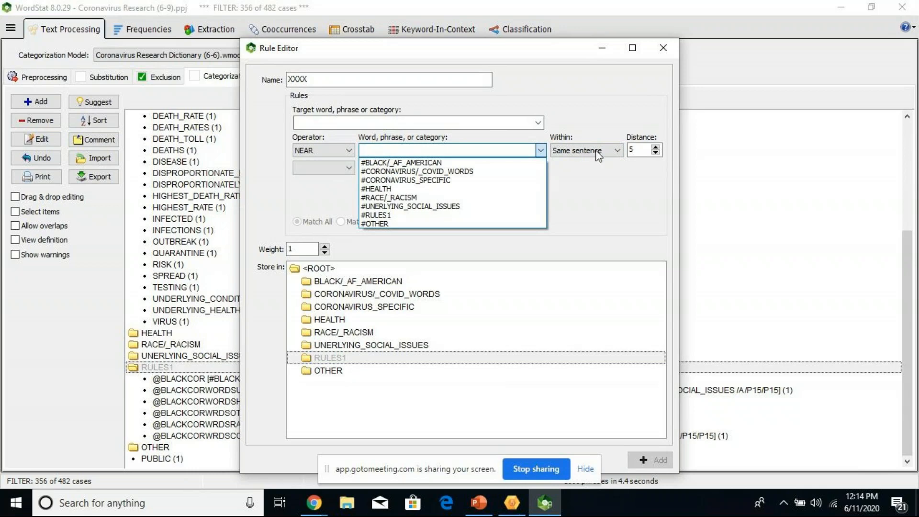
click(616, 151)
click(615, 151)
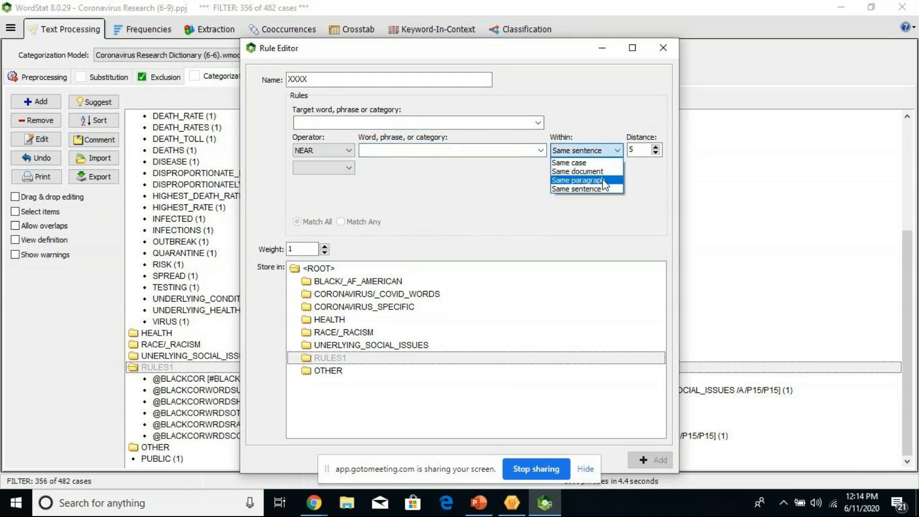
click(604, 184)
click(631, 151)
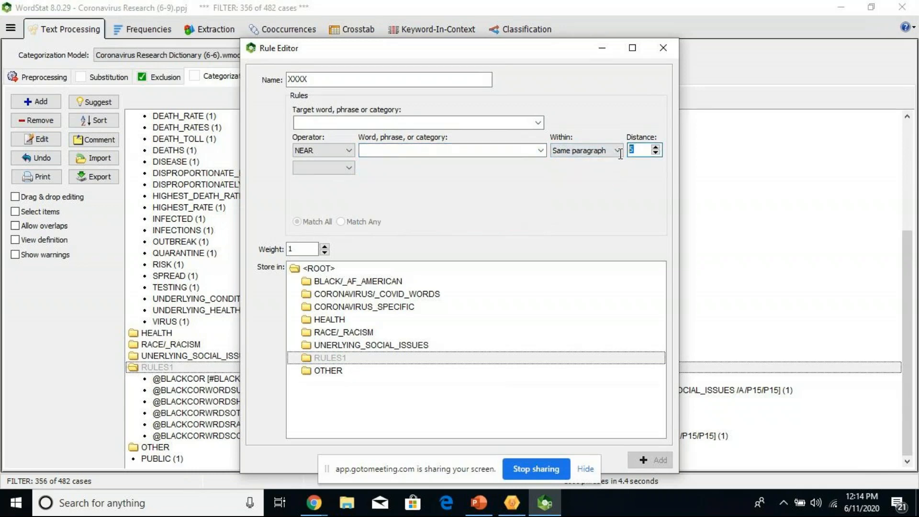
text(15)
click(663, 50)
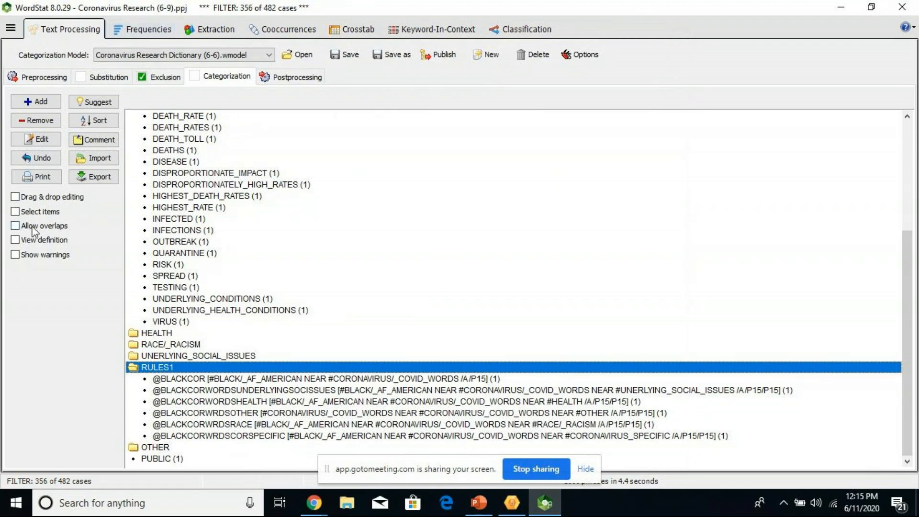
- Activate the categorization dictionary with only the RULES1 proximity rules selected and compute their frequencies
click(197, 77)
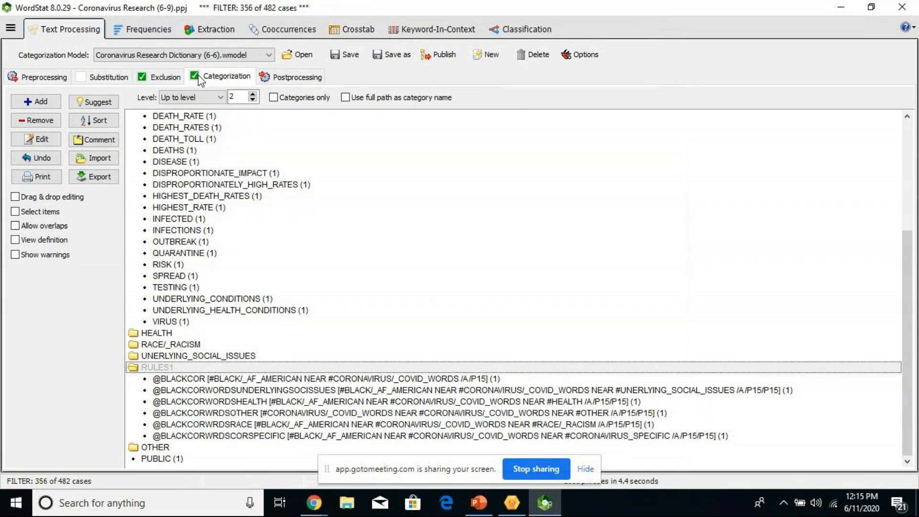
click(16, 211)
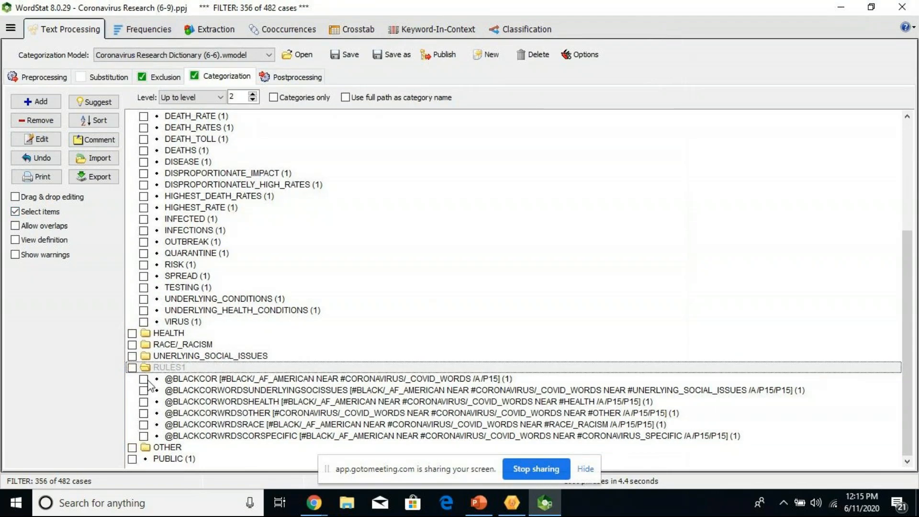
click(132, 367)
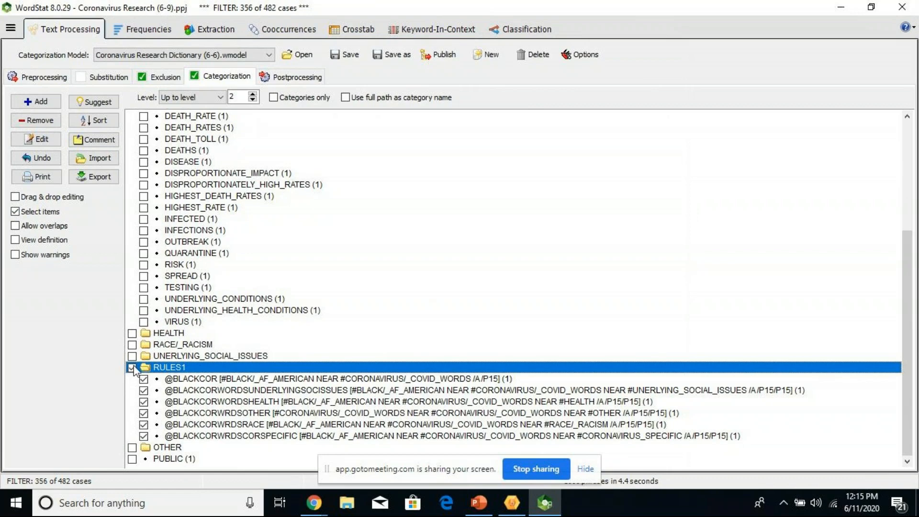
click(156, 24)
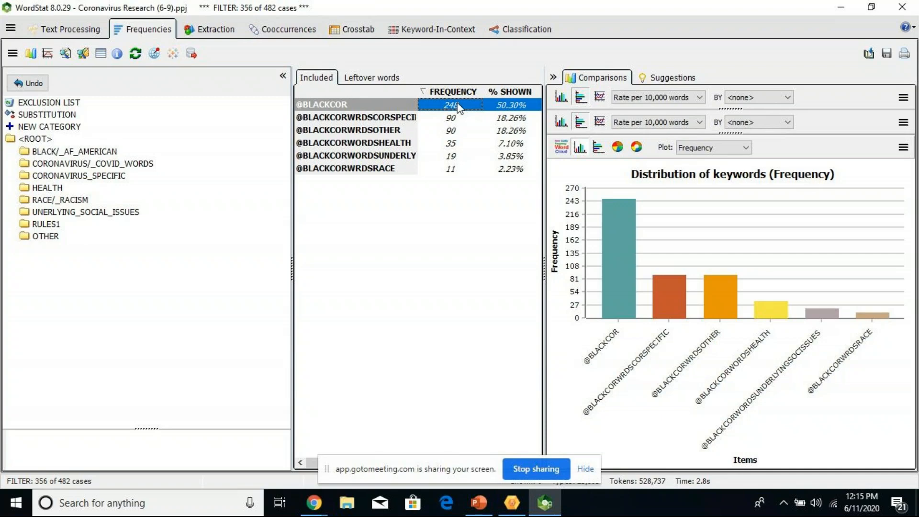
- Widen the rule name column of the frequency table and examine the frequency of each proximity rule
drag(419, 96, 447, 108)
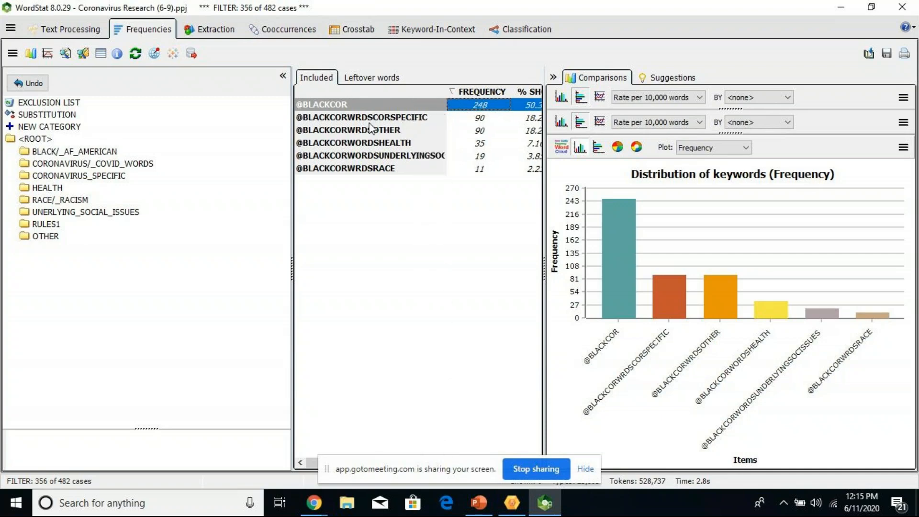
click(367, 121)
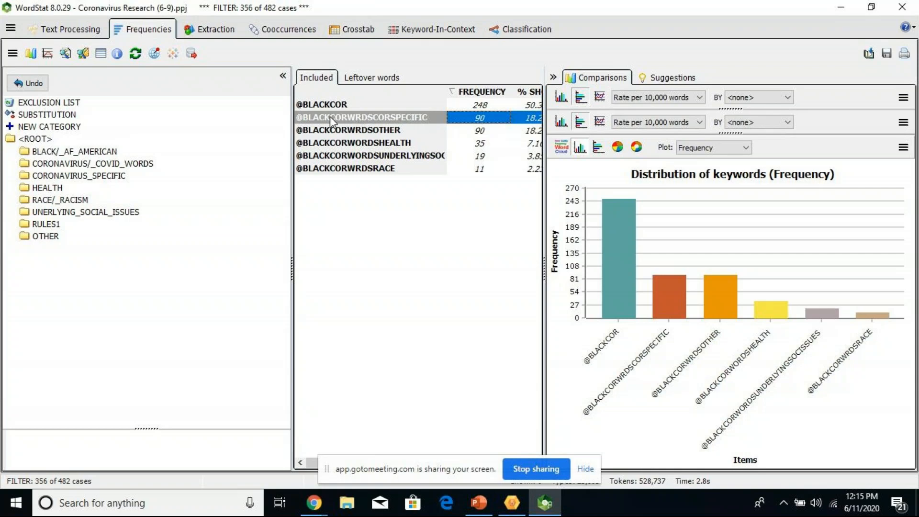
click(425, 130)
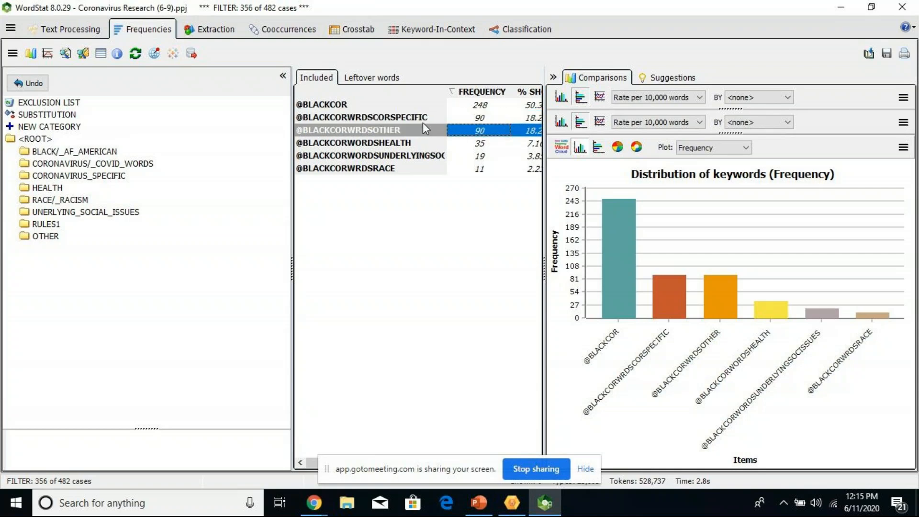
click(430, 117)
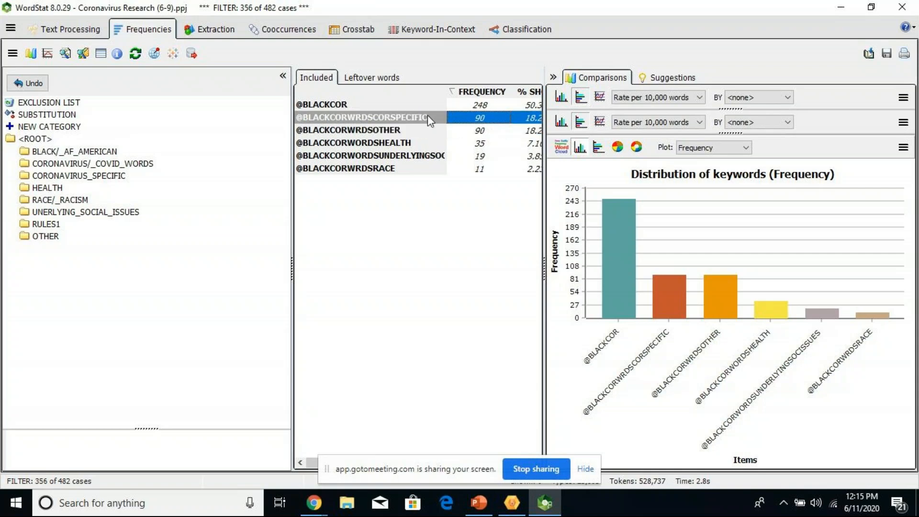
click(386, 142)
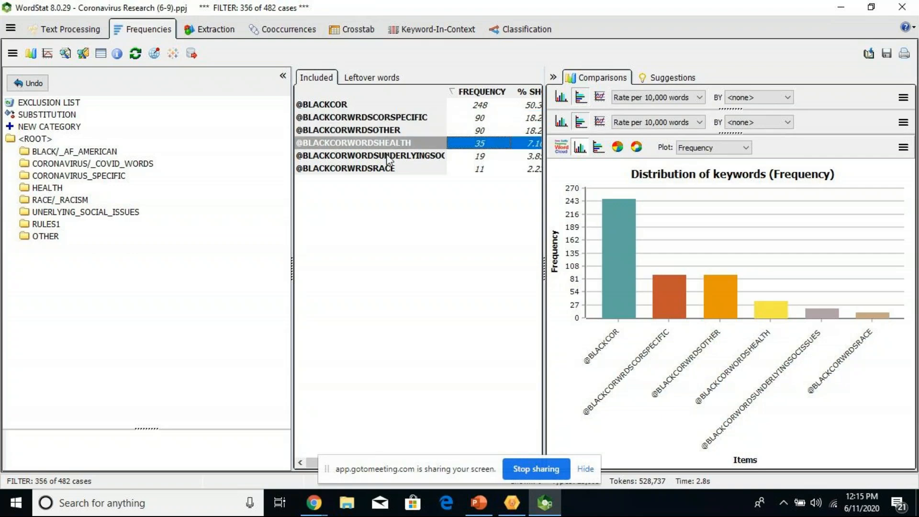
click(388, 156)
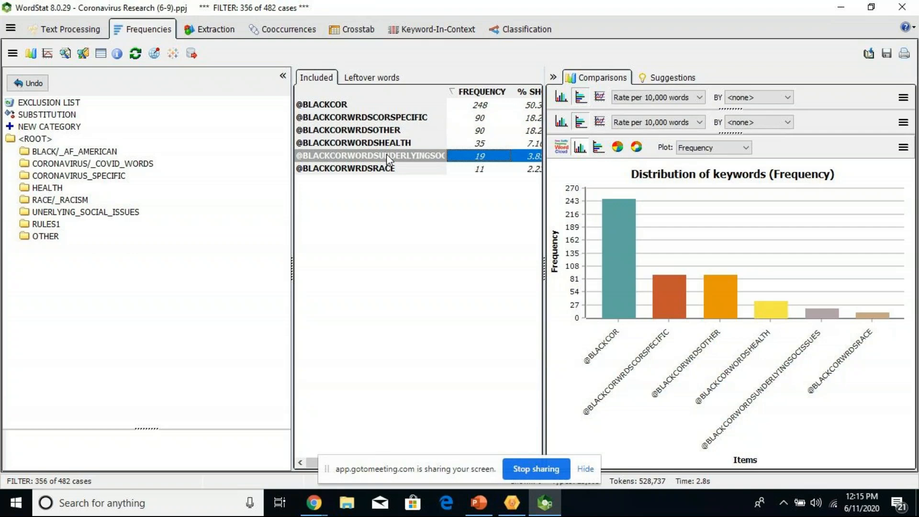
click(388, 170)
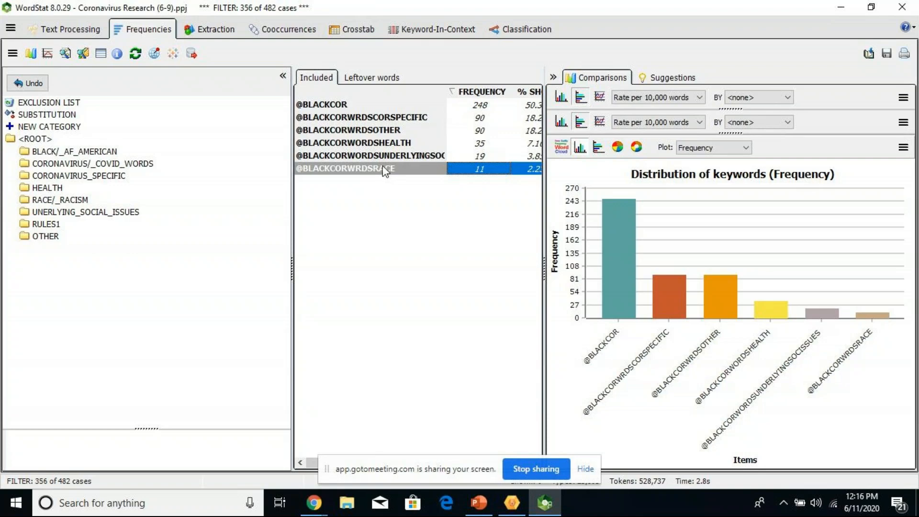
click(388, 119)
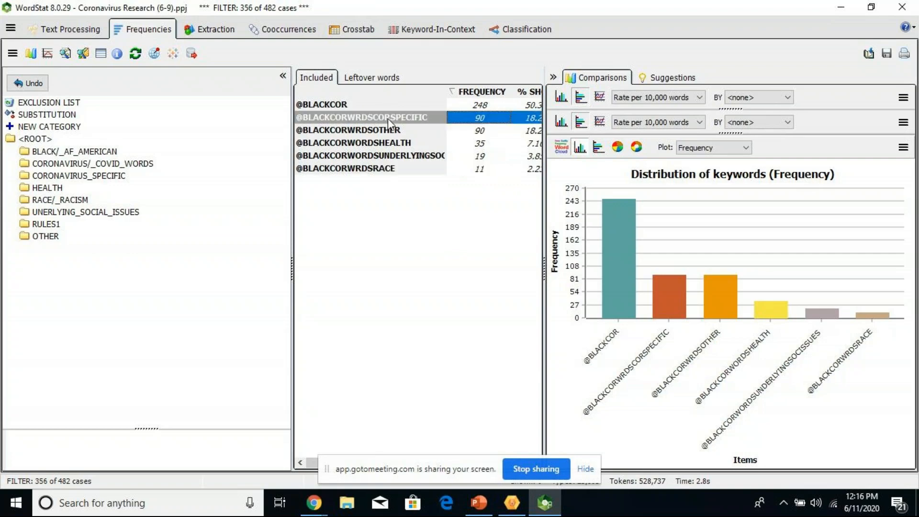
right_click(388, 119)
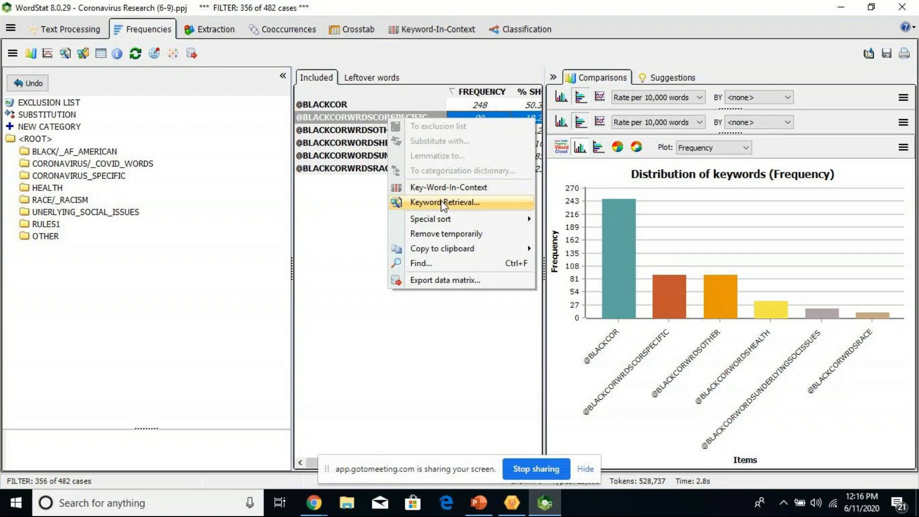
click(364, 193)
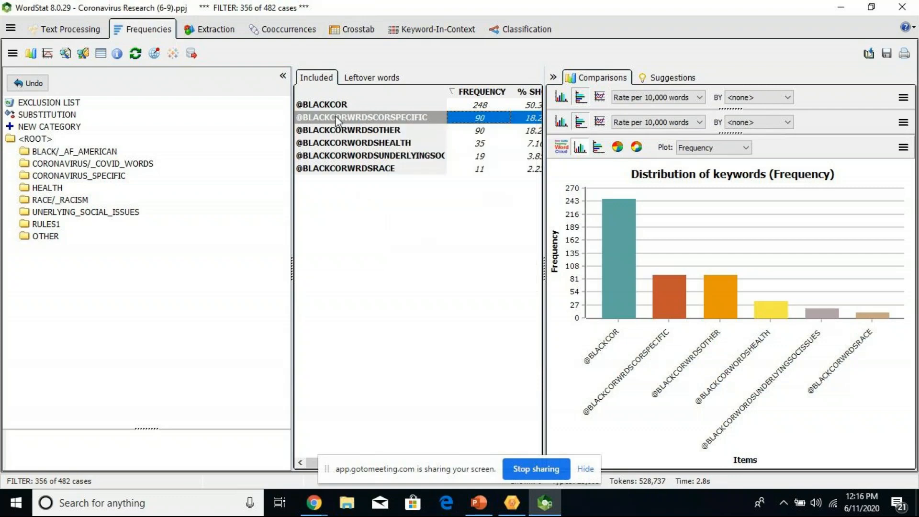
right_click(405, 124)
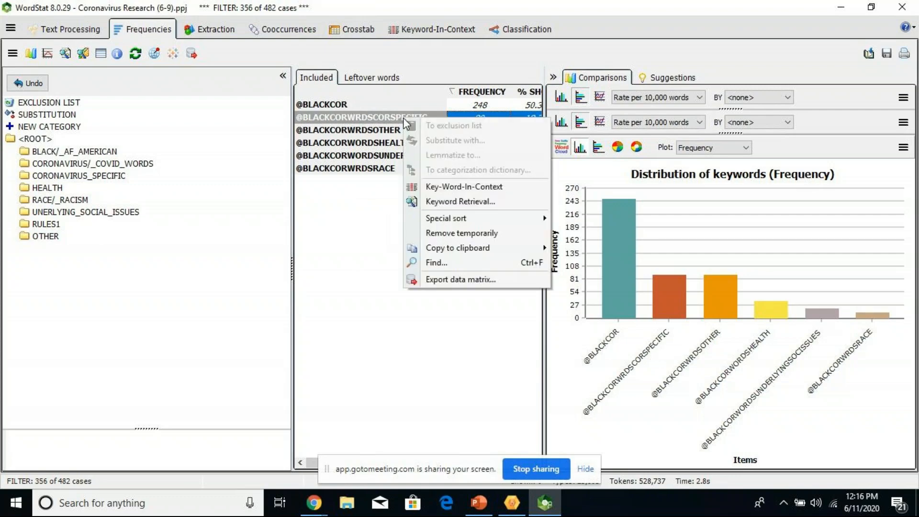
click(504, 202)
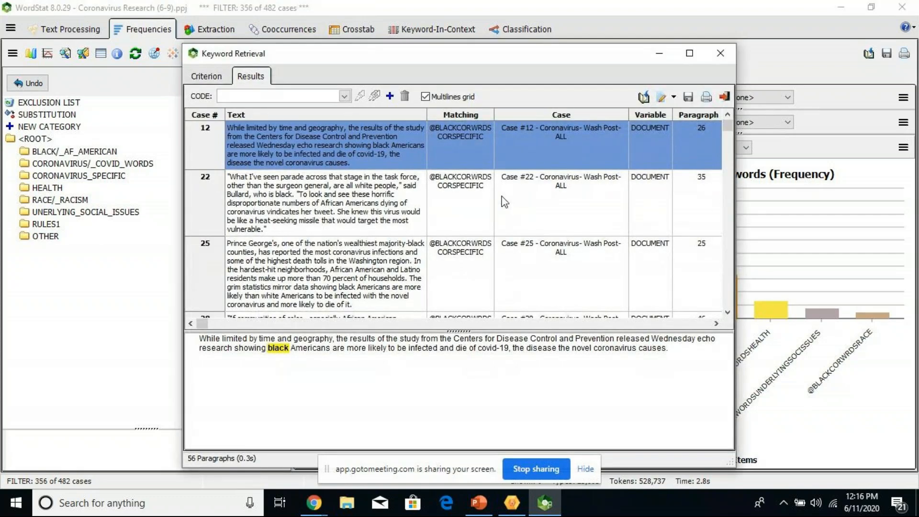
click(689, 53)
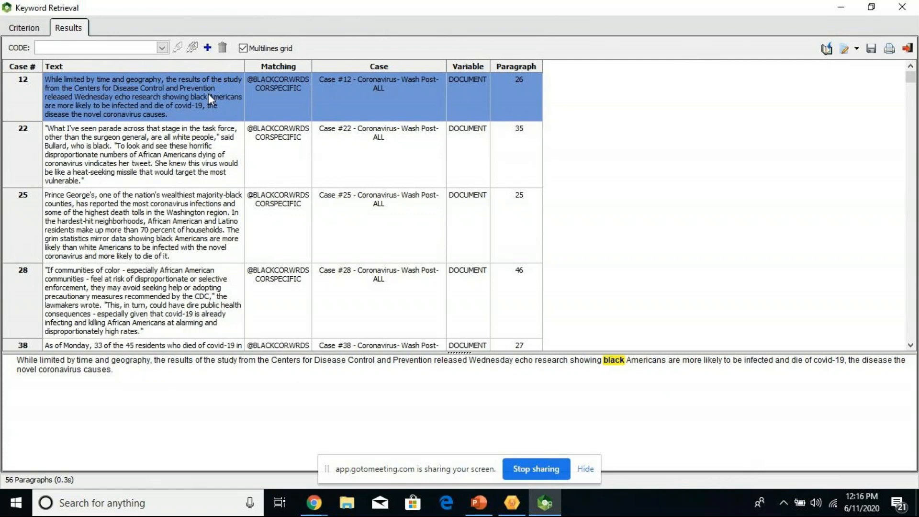
- Examine the list of codes that can be assigned to the retrieved paragraphs
click(163, 47)
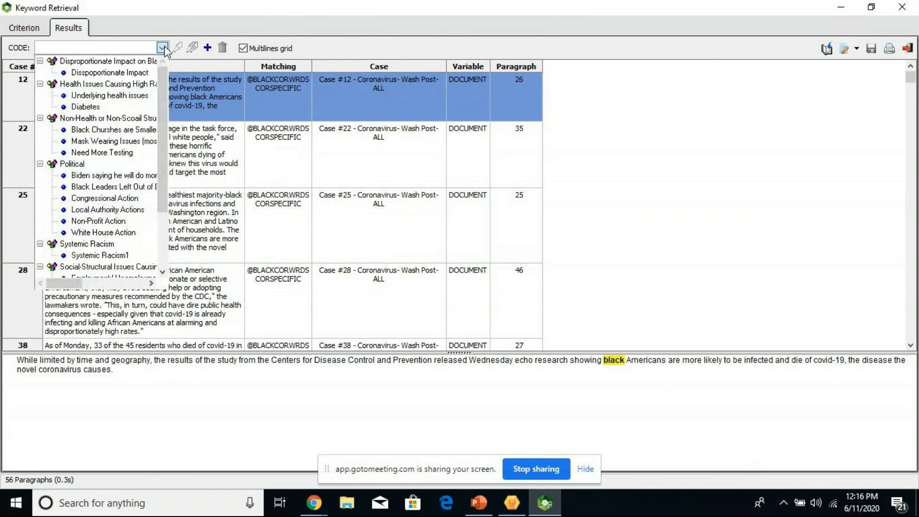
click(163, 48)
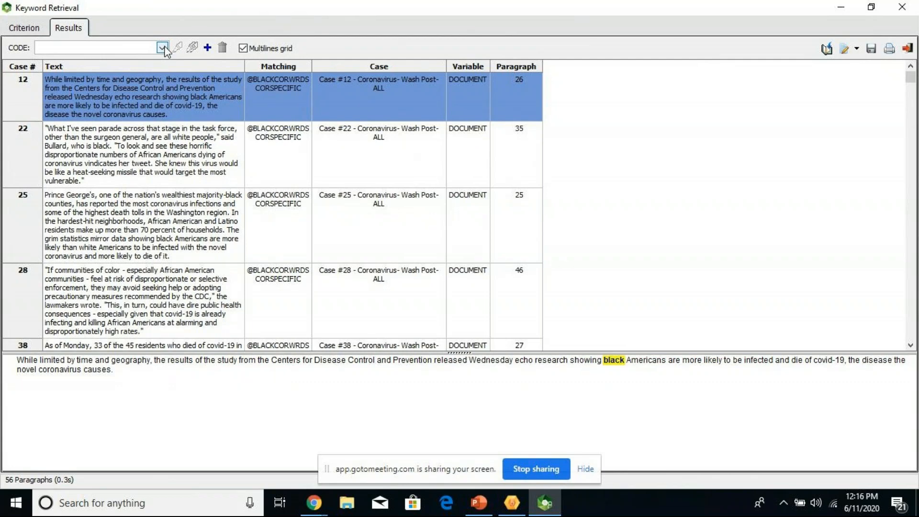
click(163, 48)
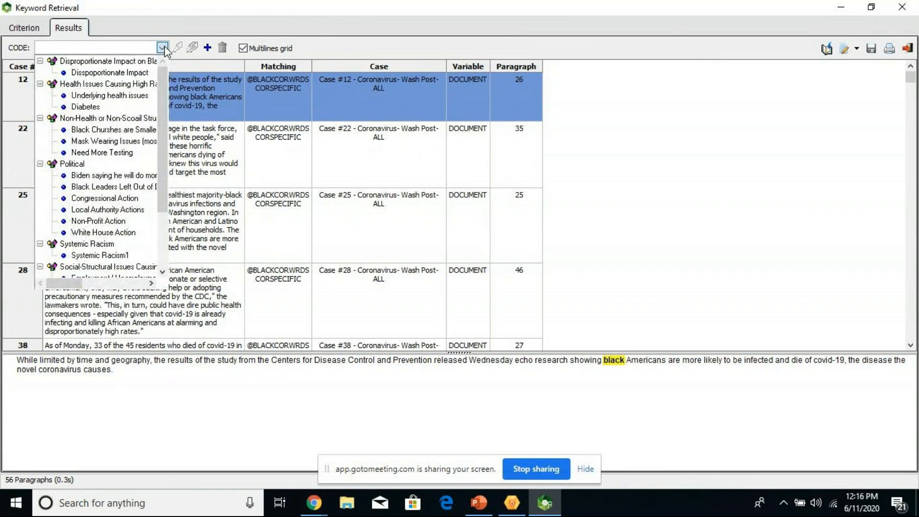
click(163, 48)
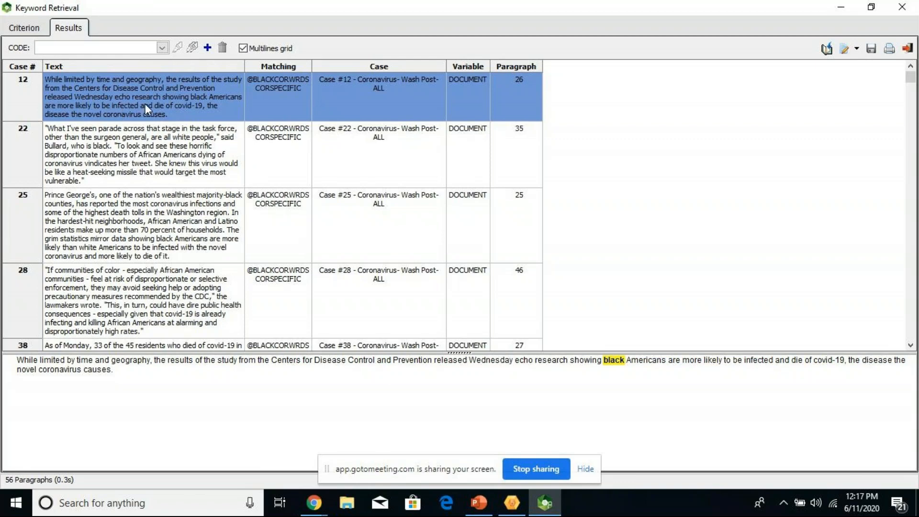
- Choose the Disspoportionate Impact code for the retrieved paragraphs and close the retrieval results without applying it
click(162, 48)
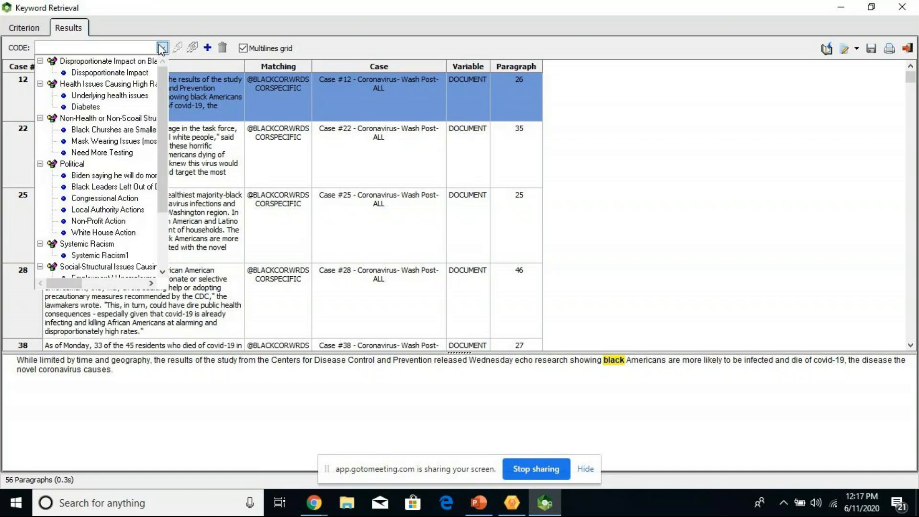
click(139, 77)
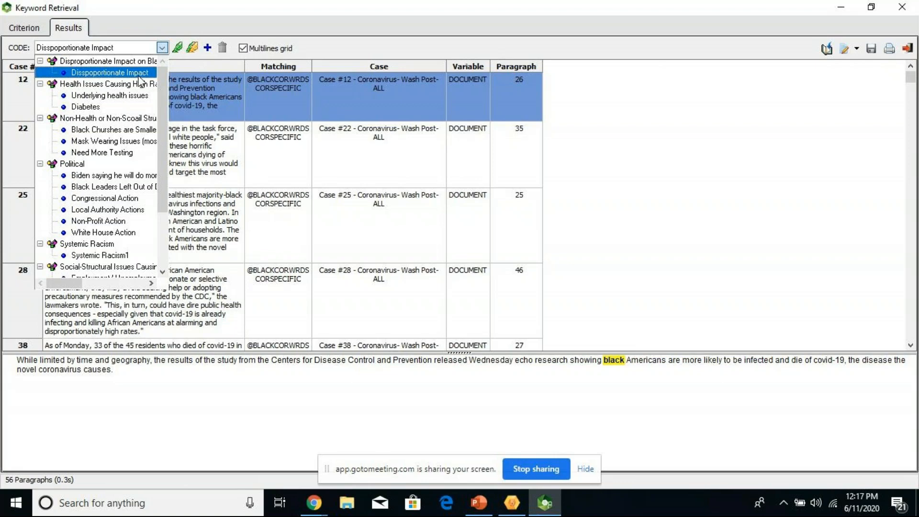
click(162, 33)
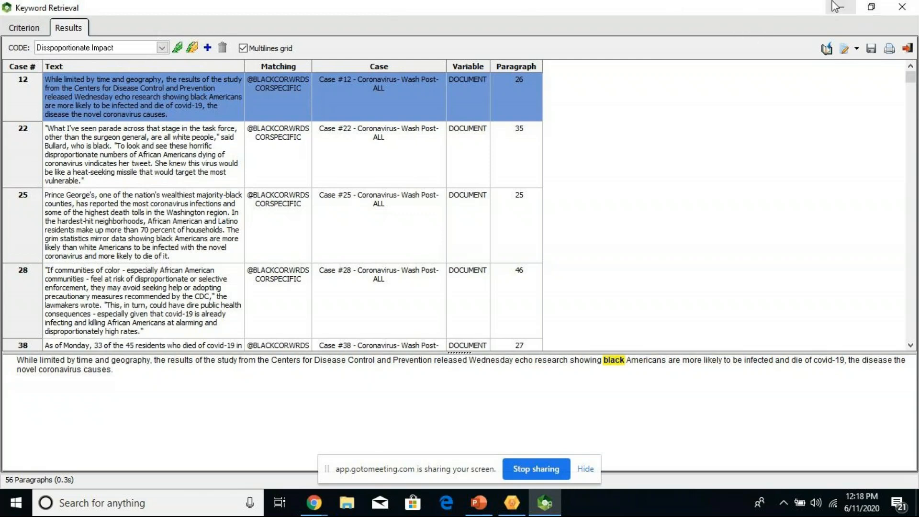
click(906, 13)
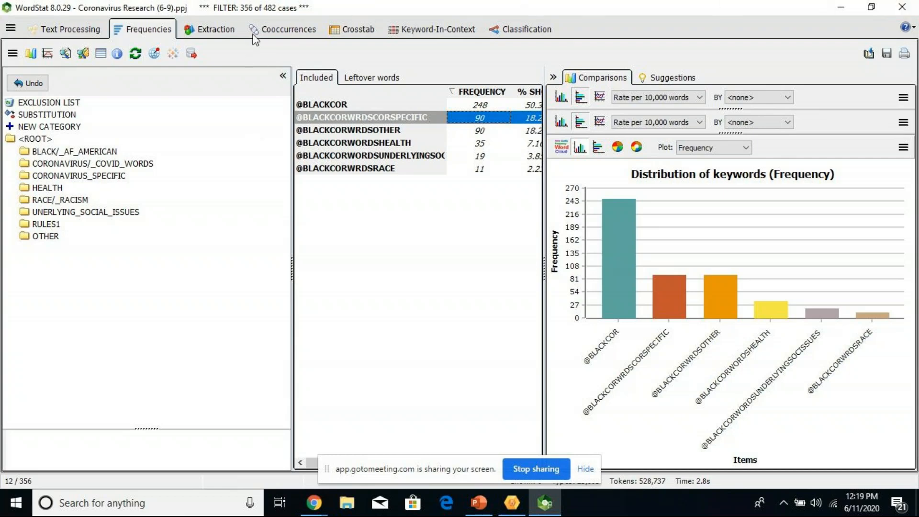
- Deselect the RULES1 folder and all its proximity rules in the categorization dictionary
click(69, 31)
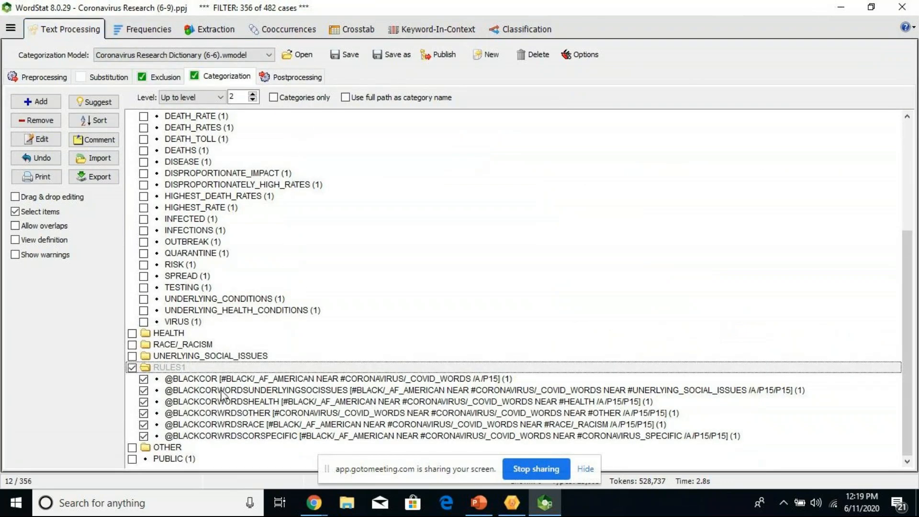
click(132, 367)
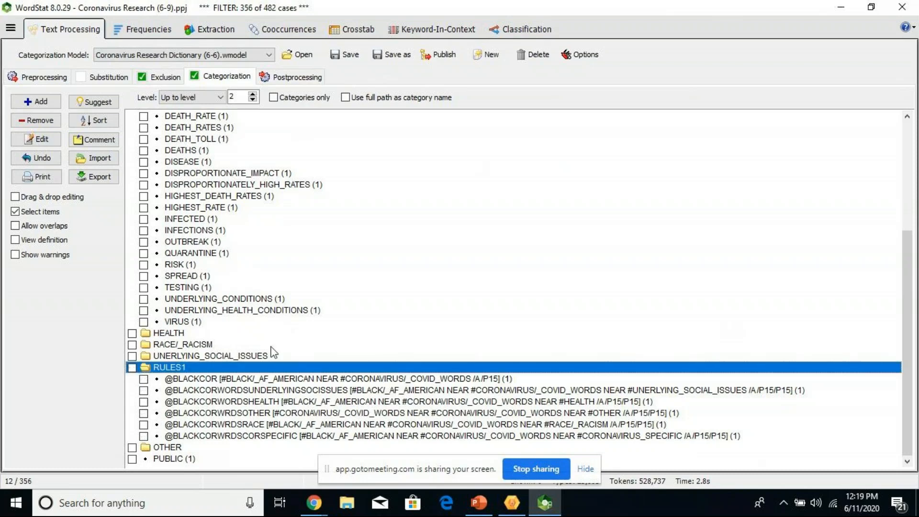
drag(905, 317, 908, 338)
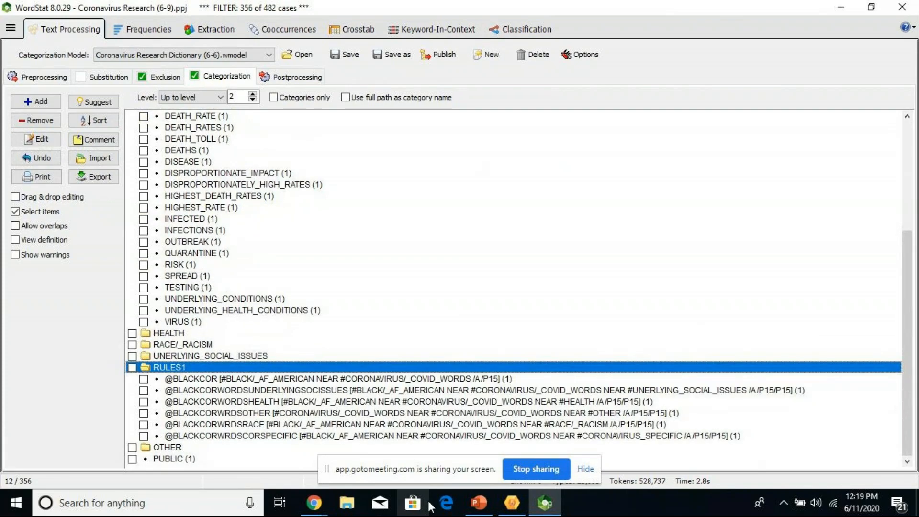
- Select LOW_INCOME within the UNERLYING_SOCIAL_ISSUES category and view its frequency
double_click(145, 354)
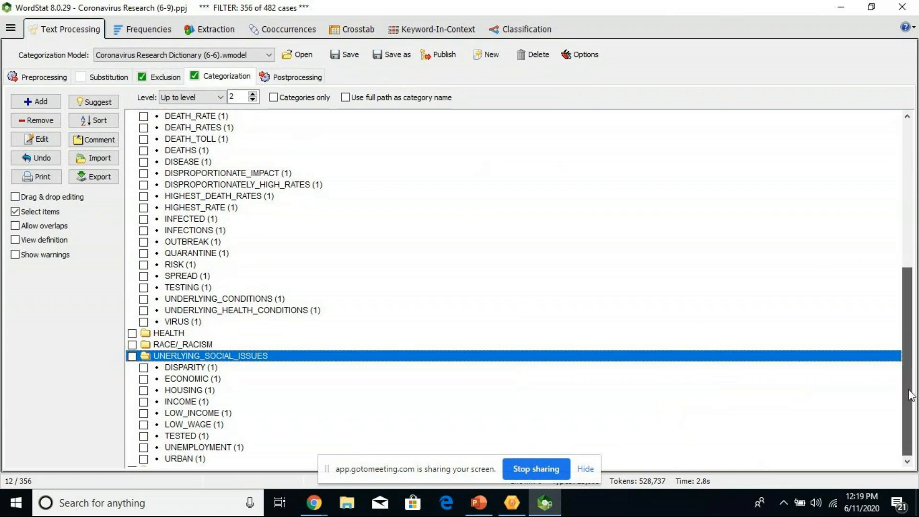
drag(907, 379, 911, 426)
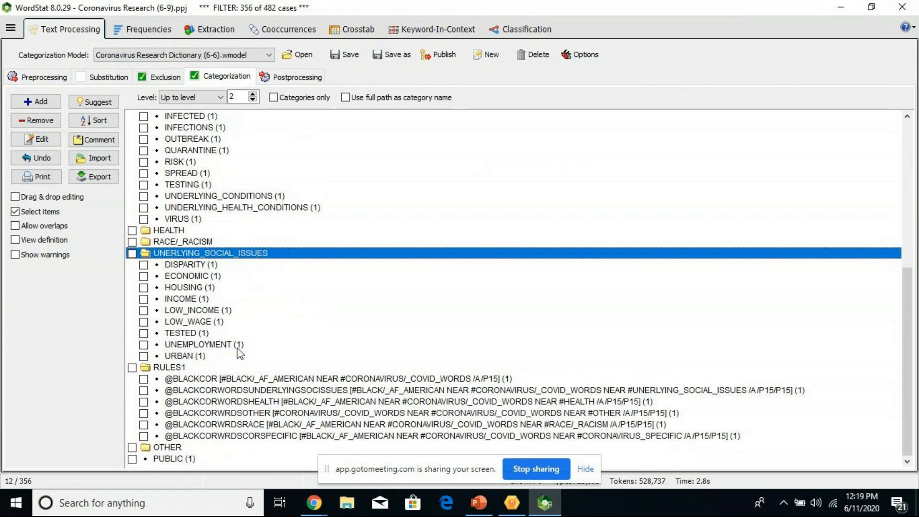
click(149, 314)
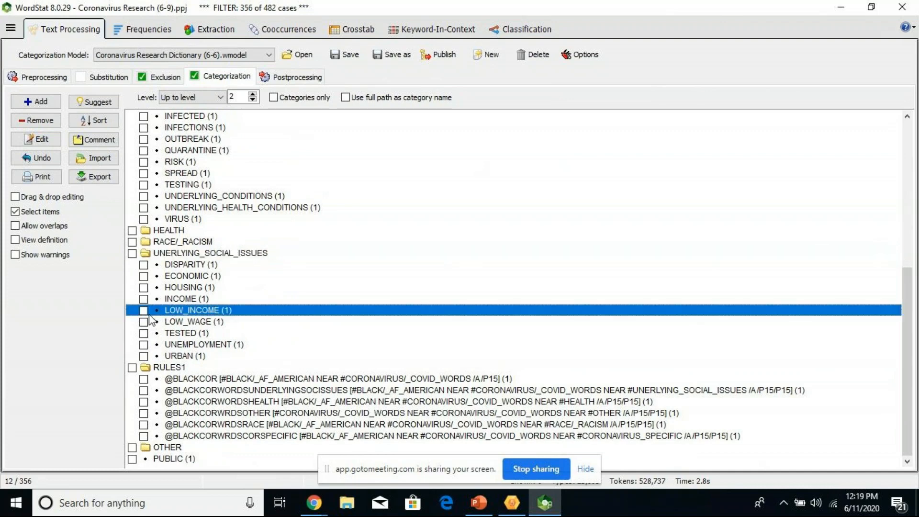
click(139, 26)
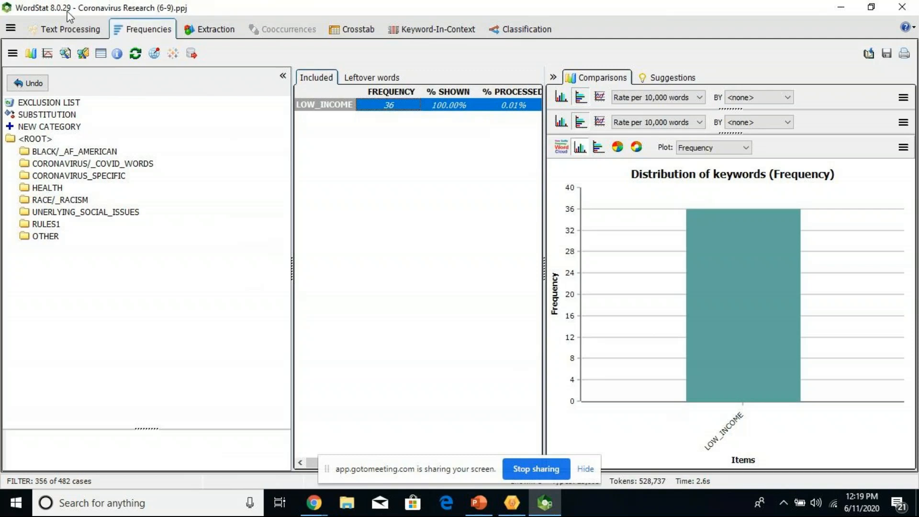
- Start a new proximity rule named LOWINCBLCOR in the categorization dictionary with #BLACK/_AF_AMERICAN as its target
click(49, 31)
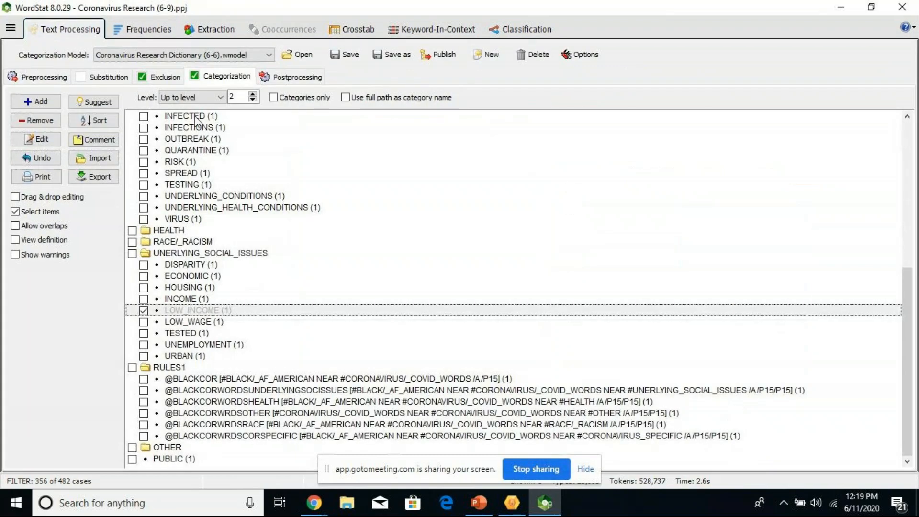
click(37, 104)
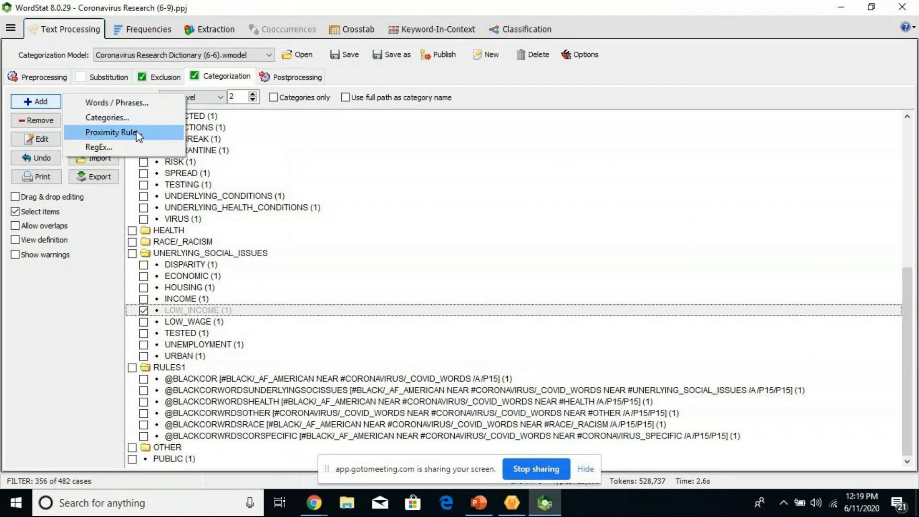
click(122, 132)
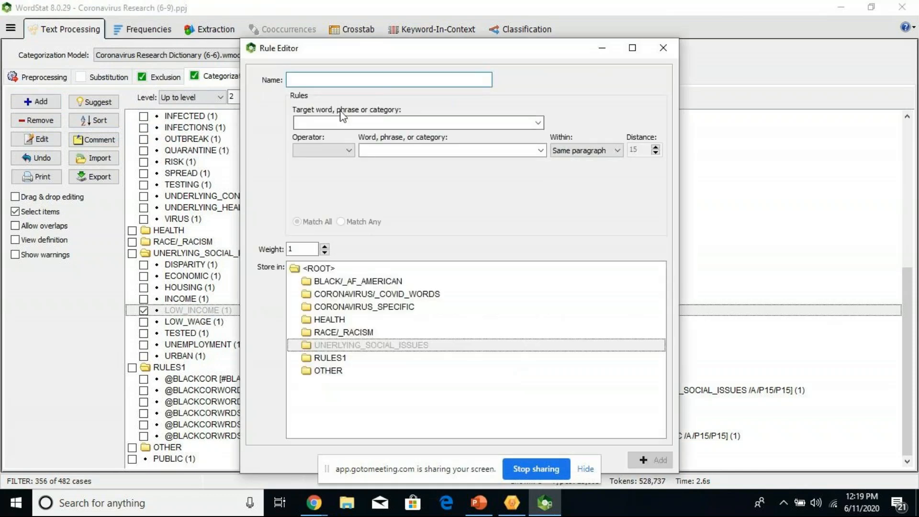
text(LO)
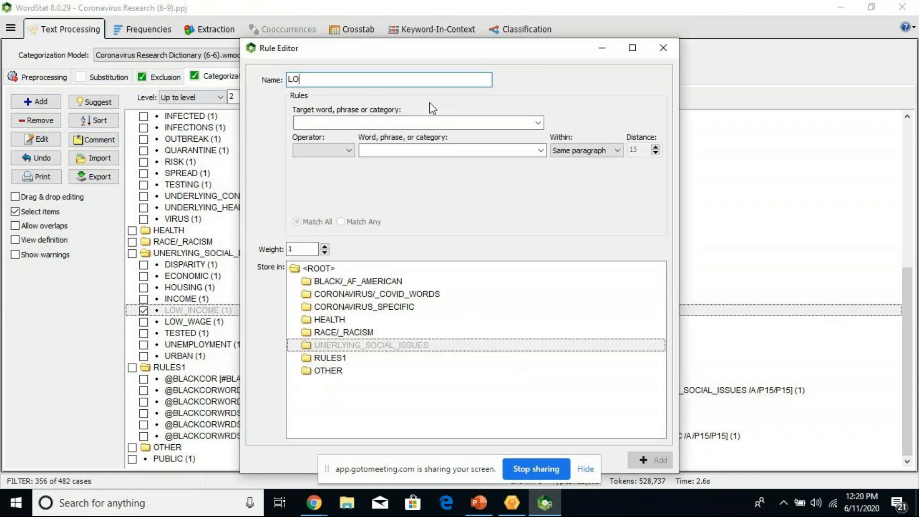
text(WINCBLCOR)
click(539, 123)
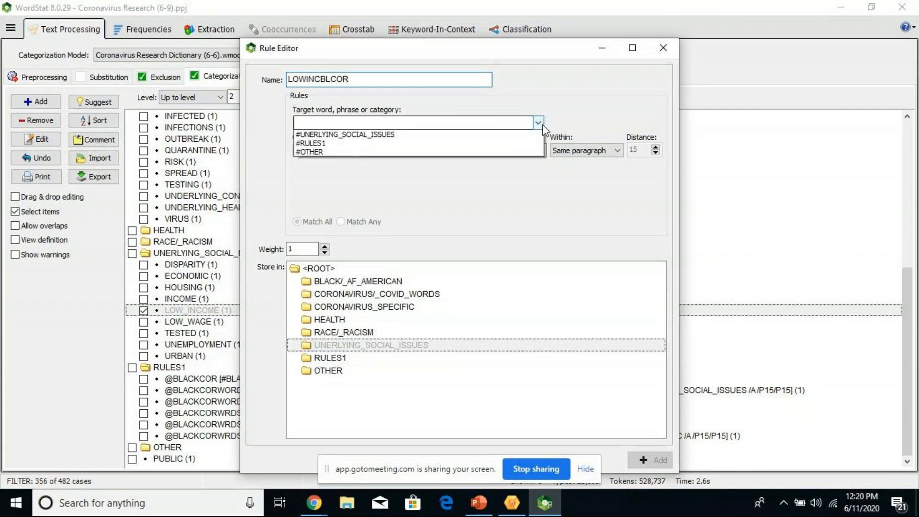
click(488, 128)
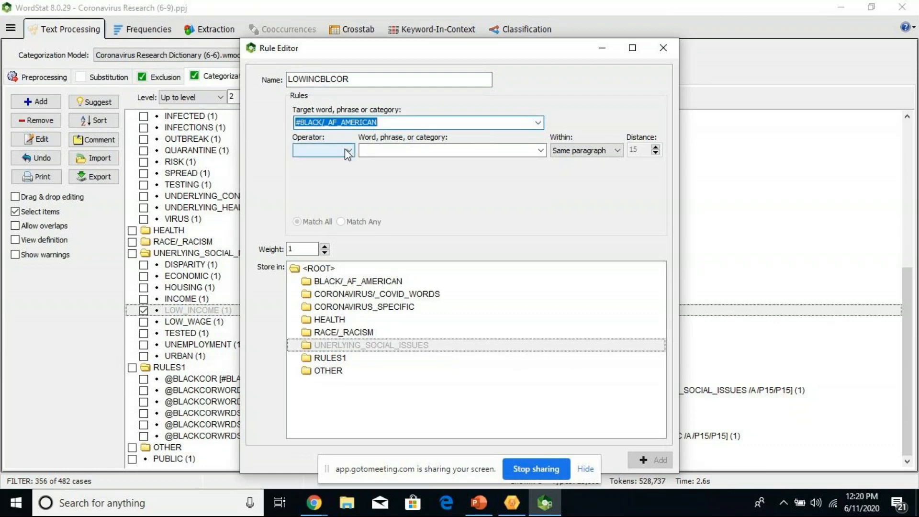
- Set the first condition of the LOWINCBLCOR rule to NEAR #CORONAVIRUS/_COVID_WORDS
click(348, 151)
click(333, 196)
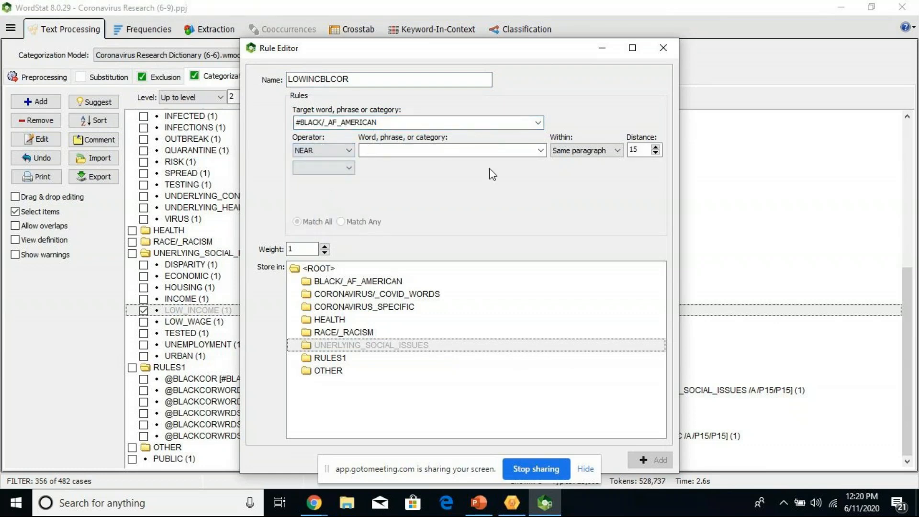
click(540, 151)
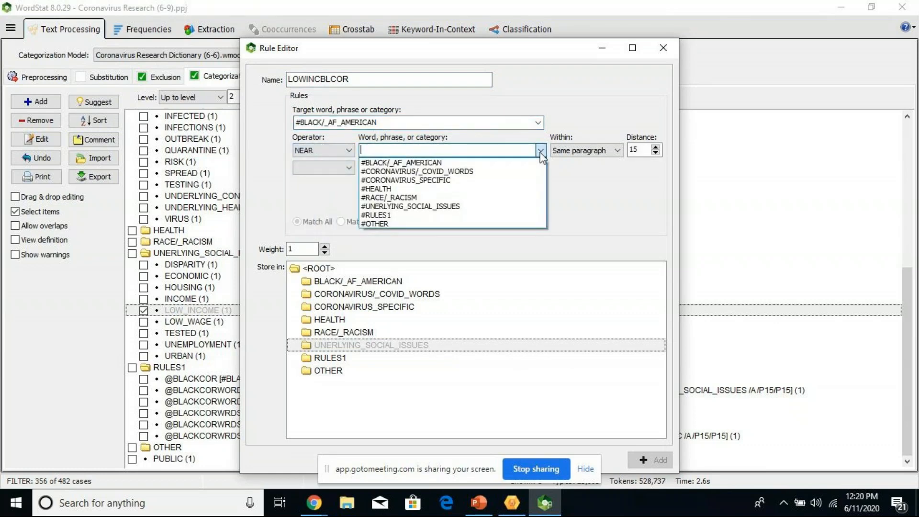
click(531, 171)
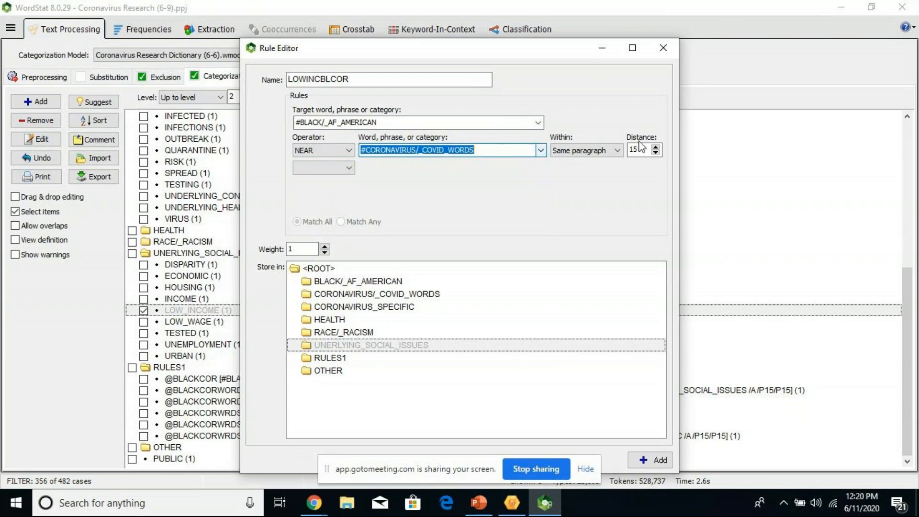
- Add a second condition to the LOWINCBLCOR rule that requires NEAR LOW_INCOME
click(349, 168)
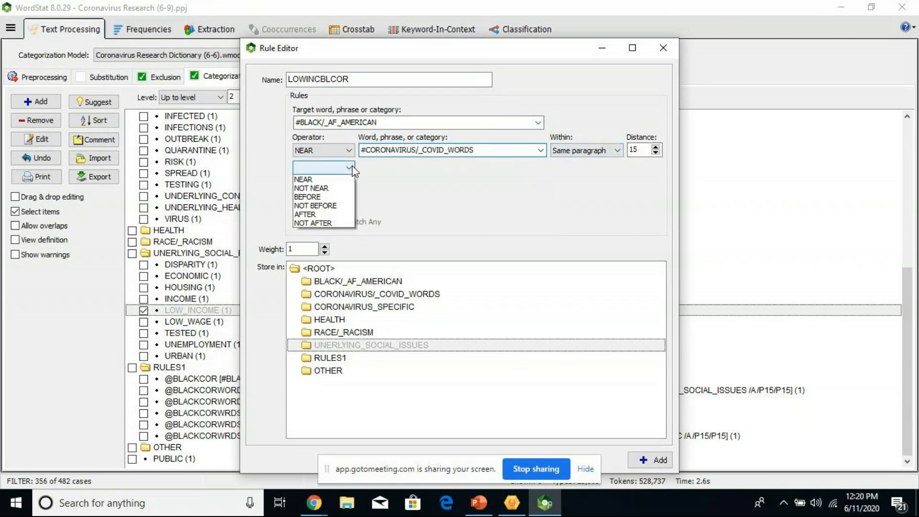
click(306, 180)
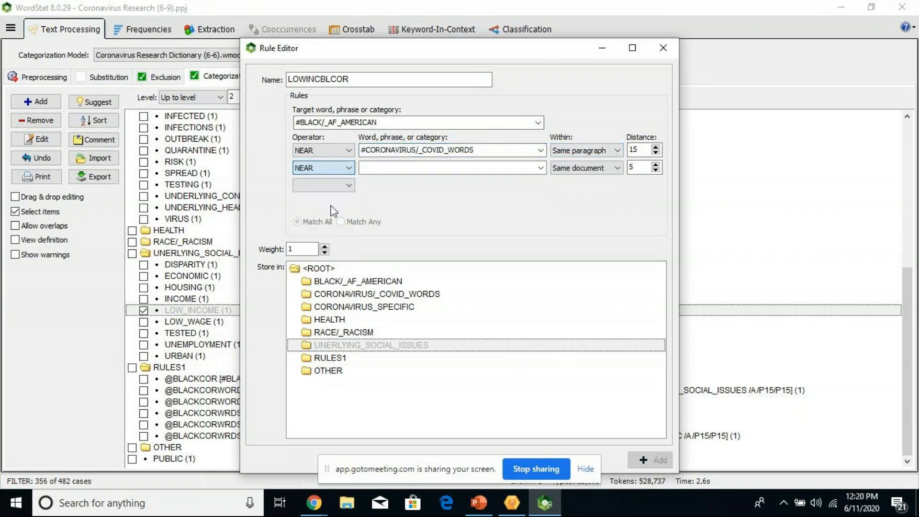
click(540, 167)
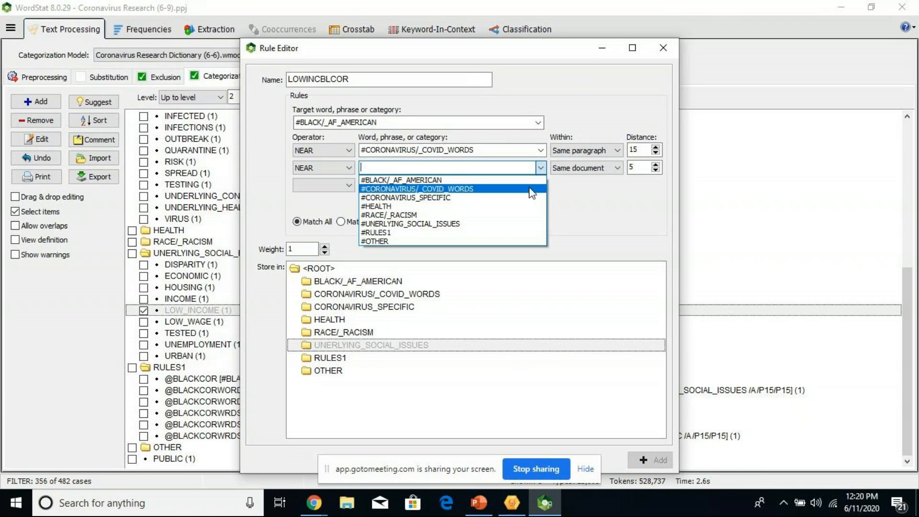
click(494, 164)
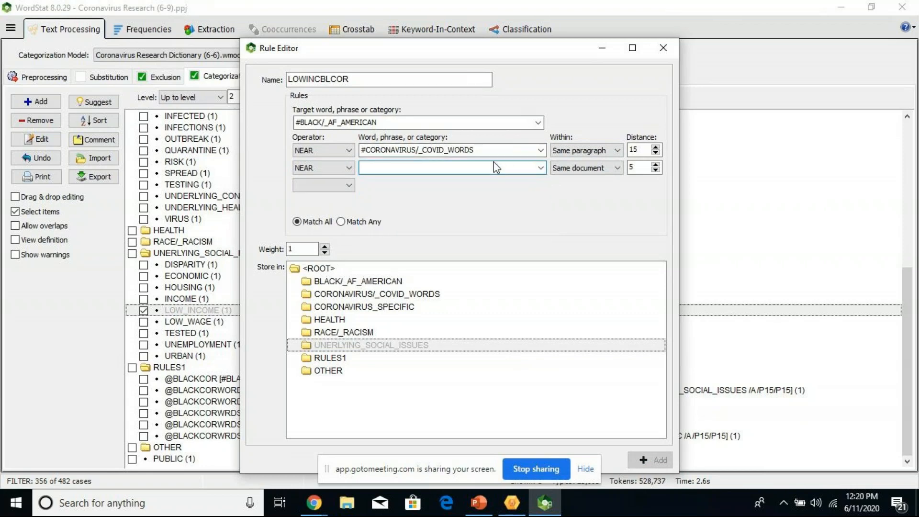
text(LOW_INCOME)
- Limit the LOW_INCOME condition to the same paragraph with a distance of 15, and add the rule to the dictionary
click(617, 168)
click(606, 200)
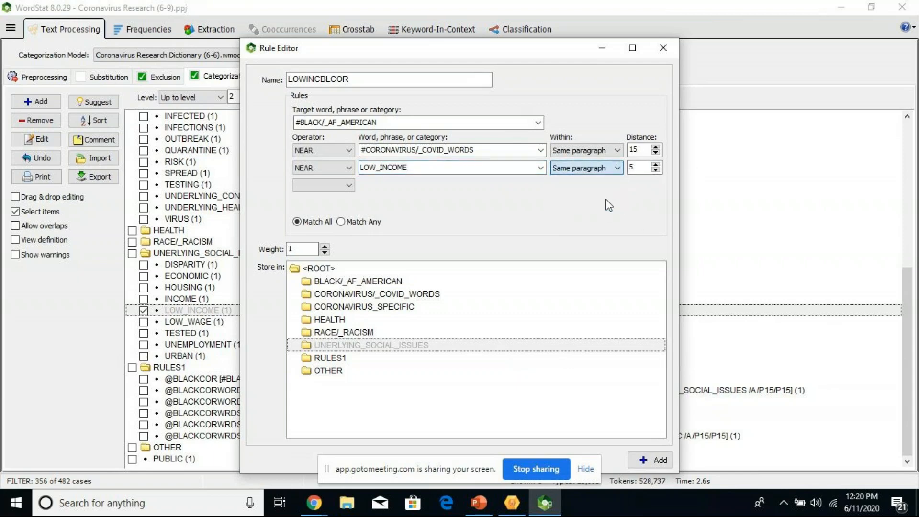
click(634, 167)
key(BackSpace)
text(1)
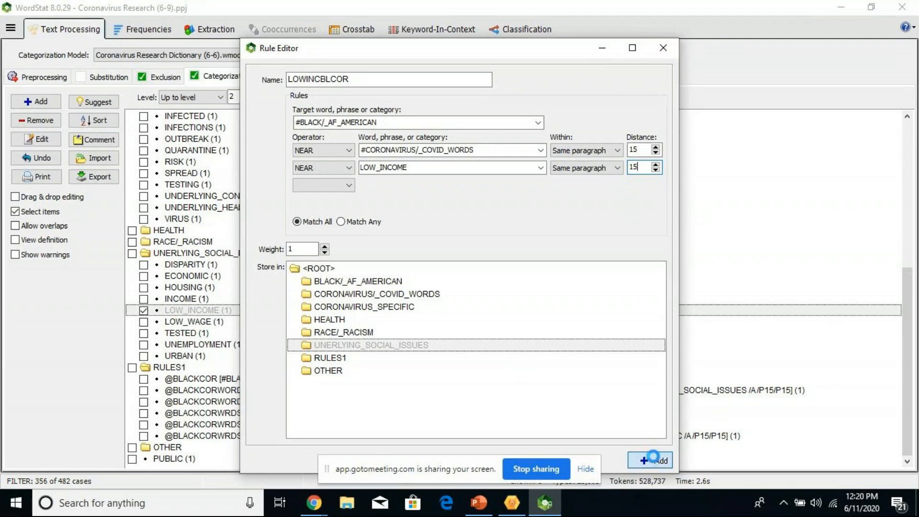
click(656, 461)
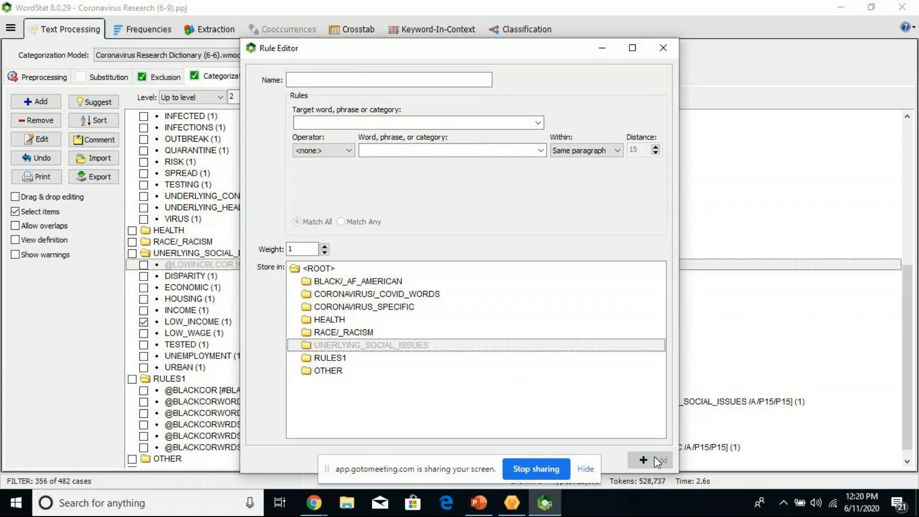
click(662, 46)
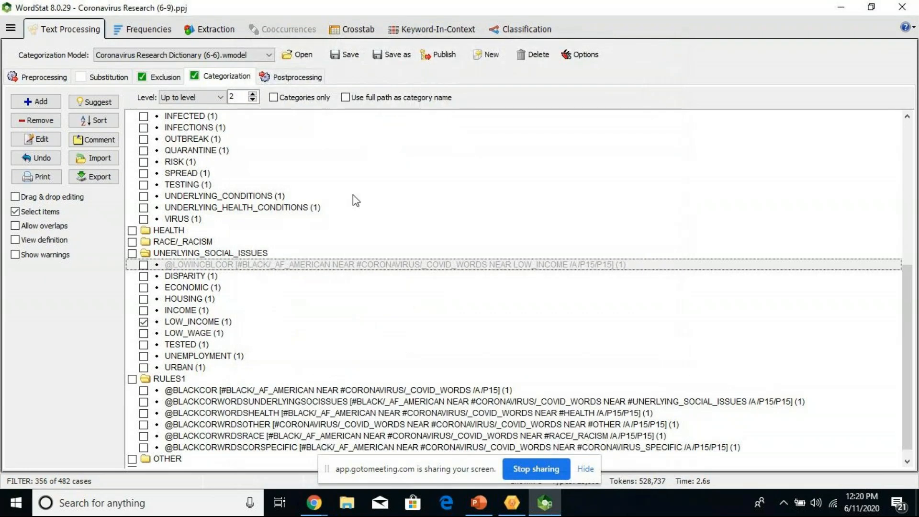
click(195, 266)
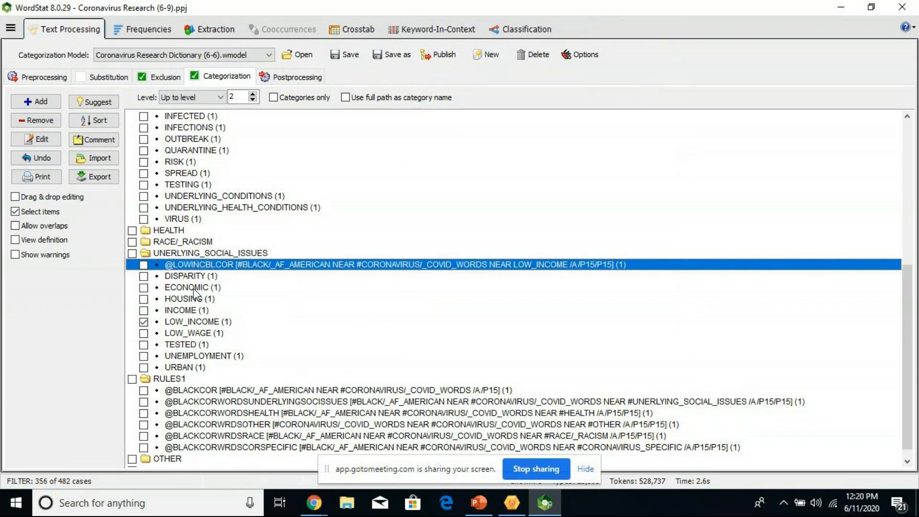
scroll(194, 289, up, 1)
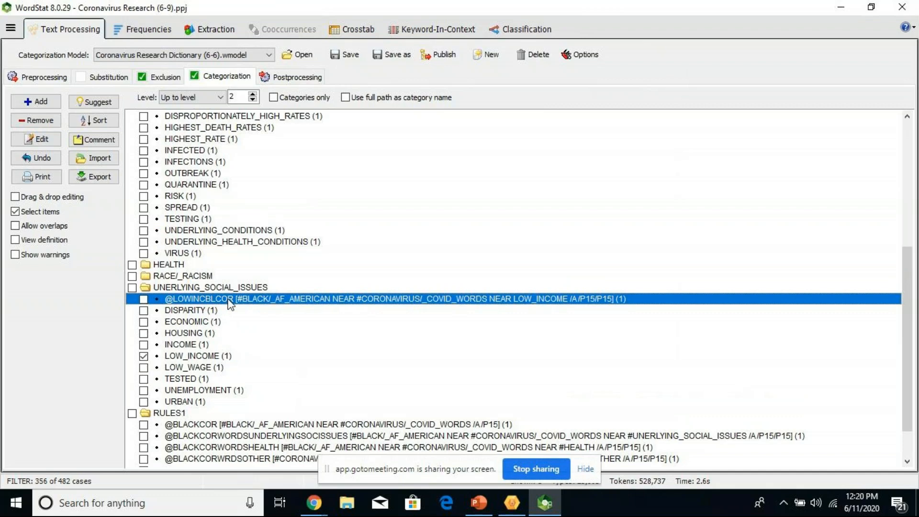
click(15, 196)
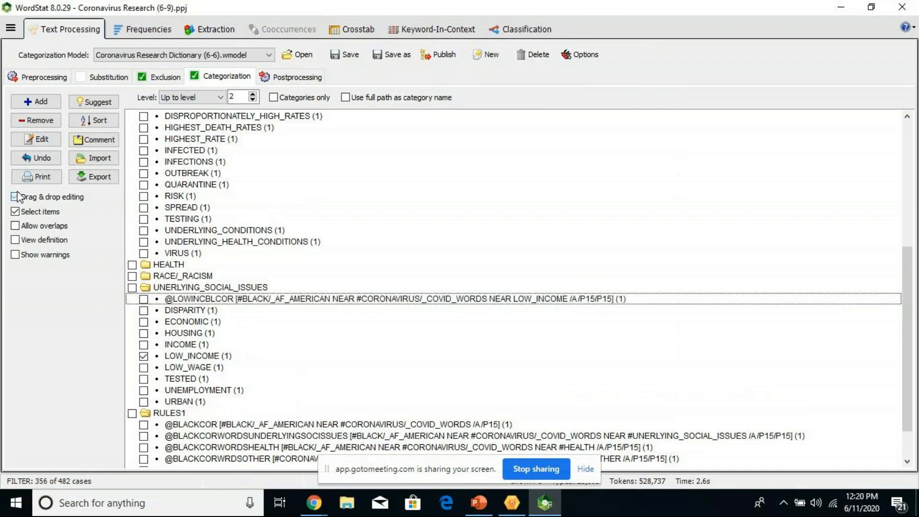
click(260, 301)
drag(259, 302, 227, 423)
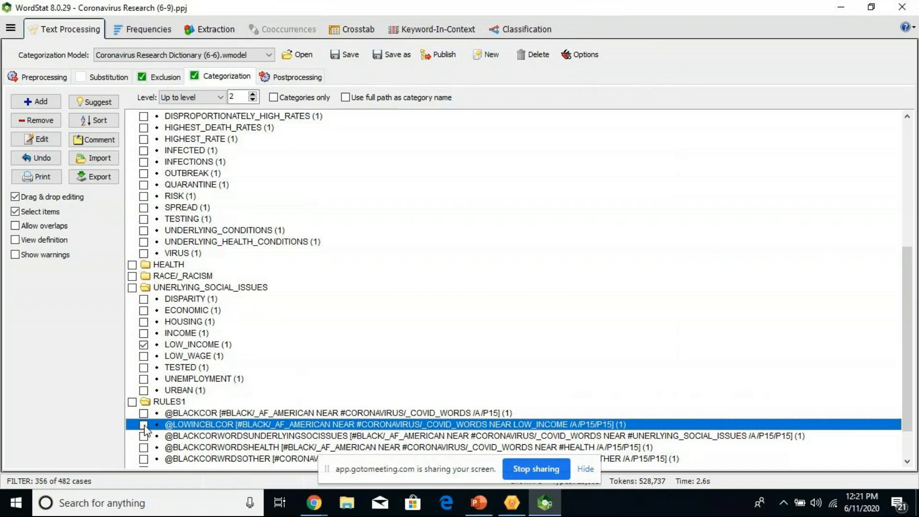
click(144, 345)
click(144, 423)
click(148, 28)
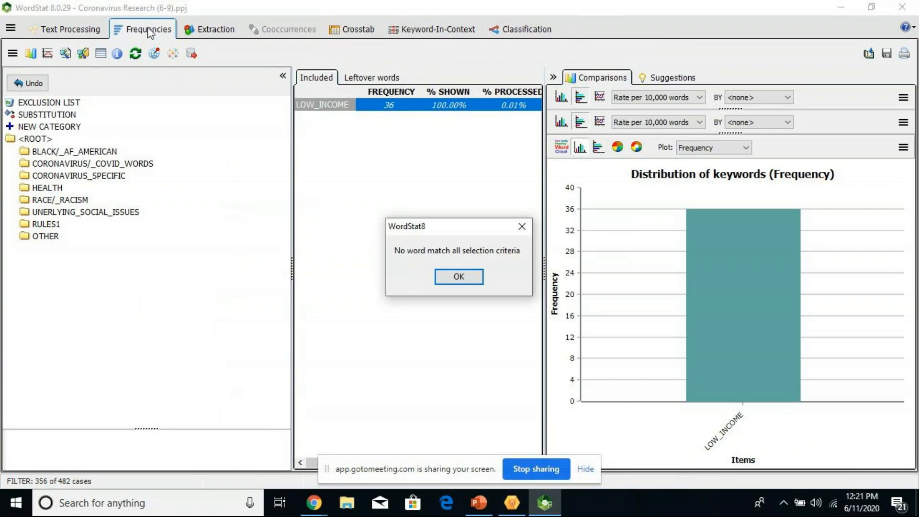
click(458, 277)
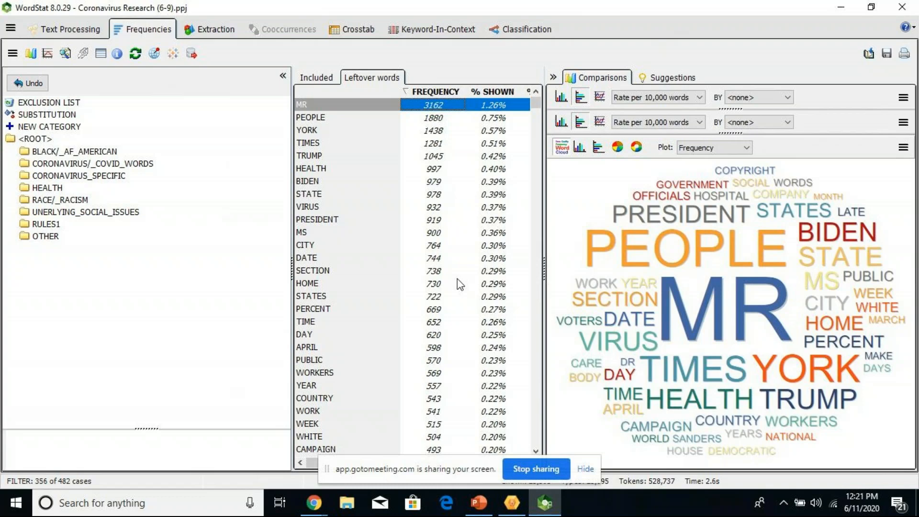
- Start another proximity rule named LOWINCOR in the dictionary with #CORONAVIRUS/_COVID_WORDS as its target
click(76, 27)
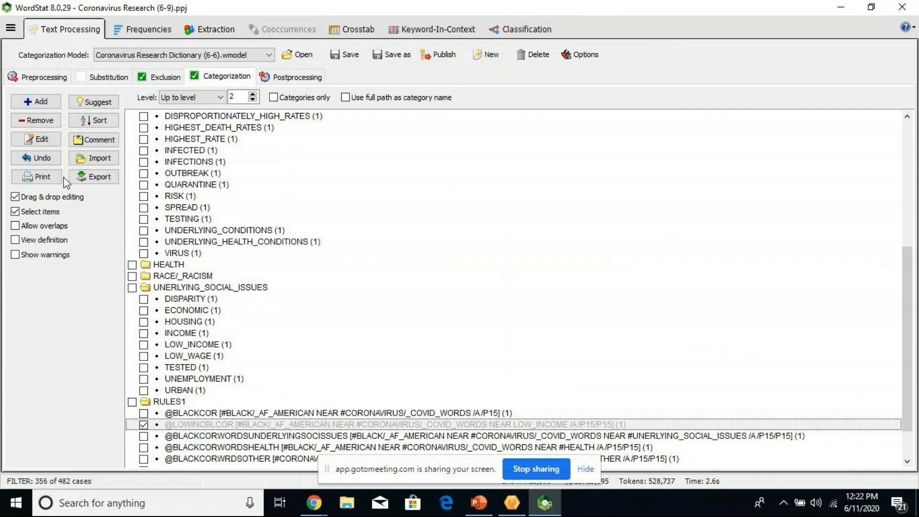
click(47, 102)
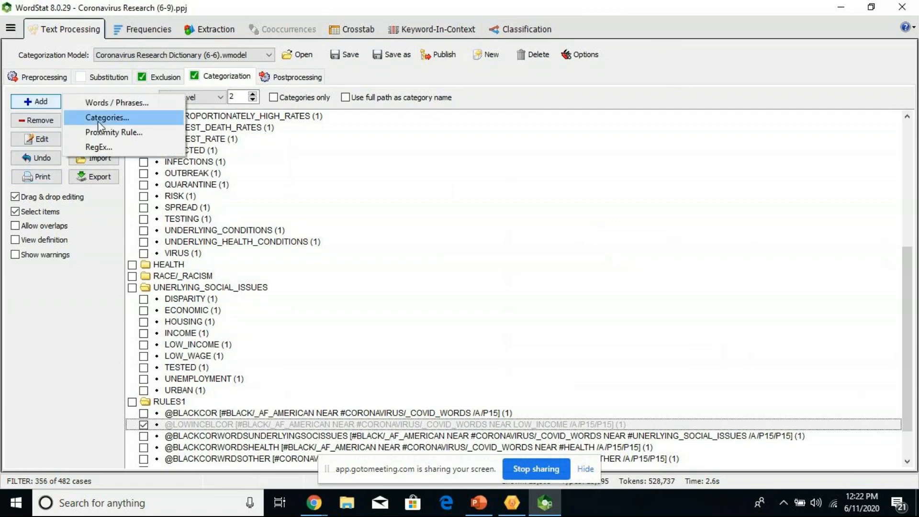
click(131, 132)
text(LOWINCOR)
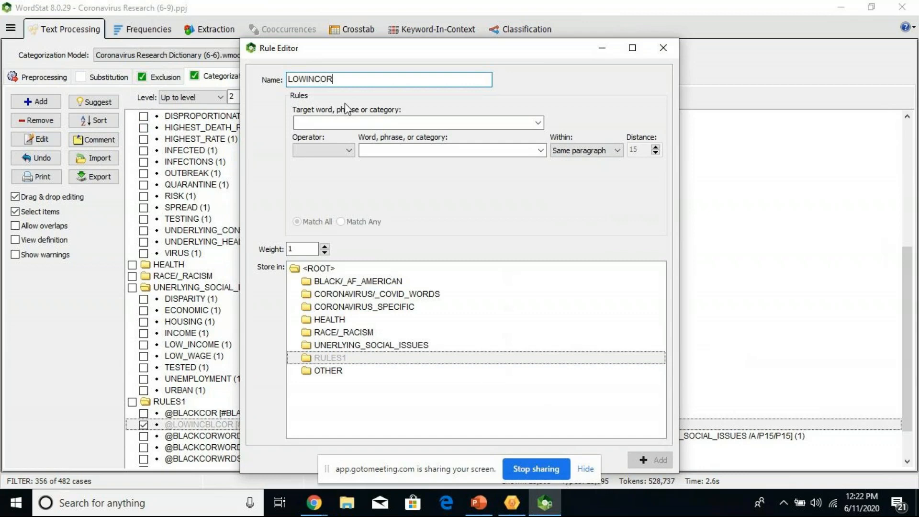
click(537, 123)
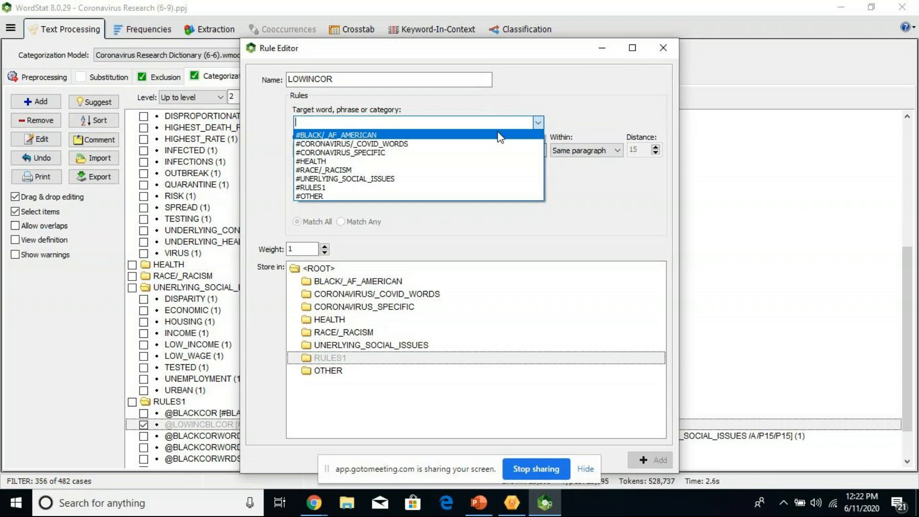
click(495, 144)
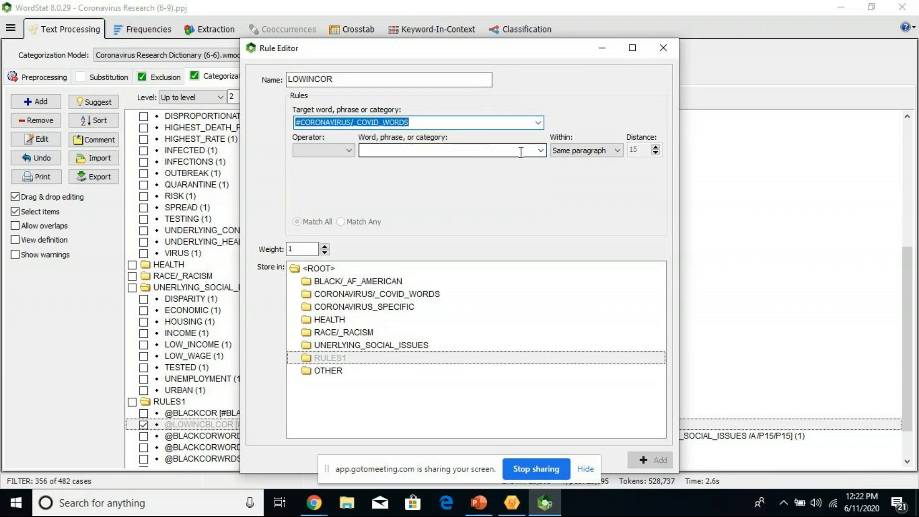
- Complete the LOWINCOR rule with a NEAR condition on LOW_INCOME within the same paragraph at distance 15, add it, and close the rule editor
click(349, 151)
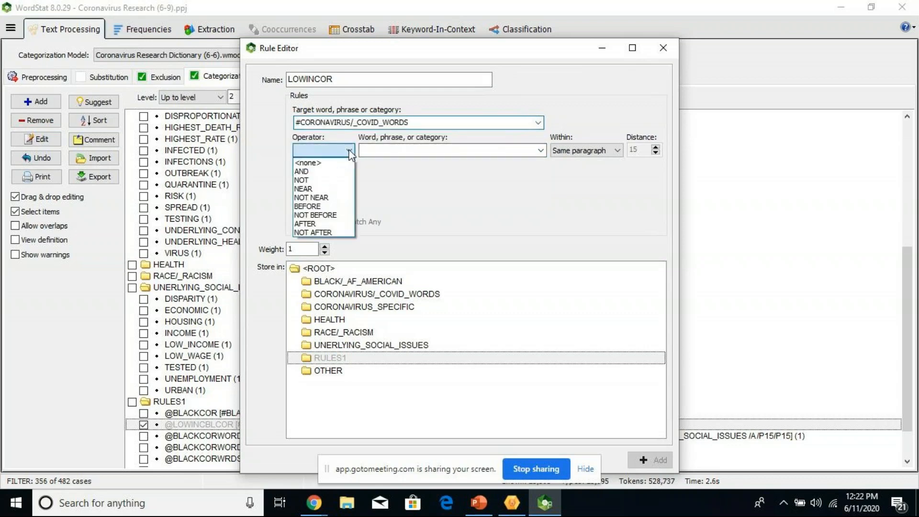
click(307, 177)
click(423, 148)
text(LOW_I)
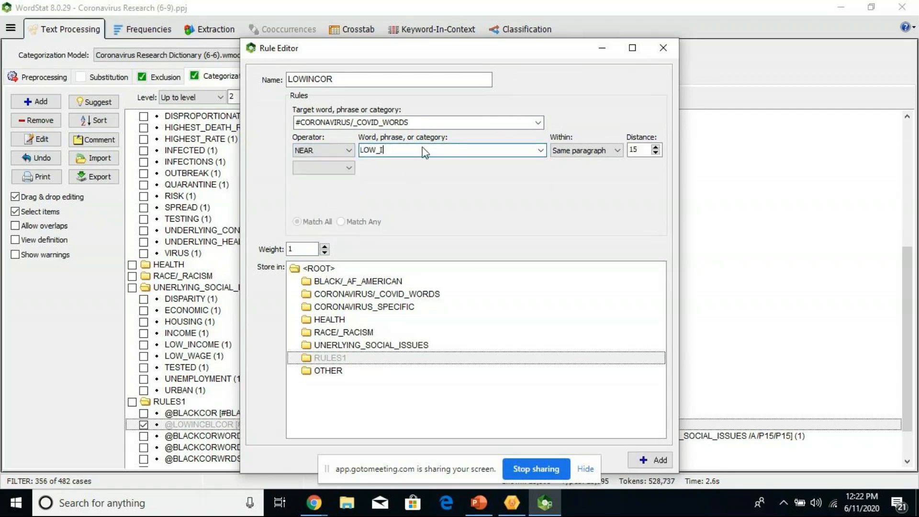
text(NCOME)
click(659, 463)
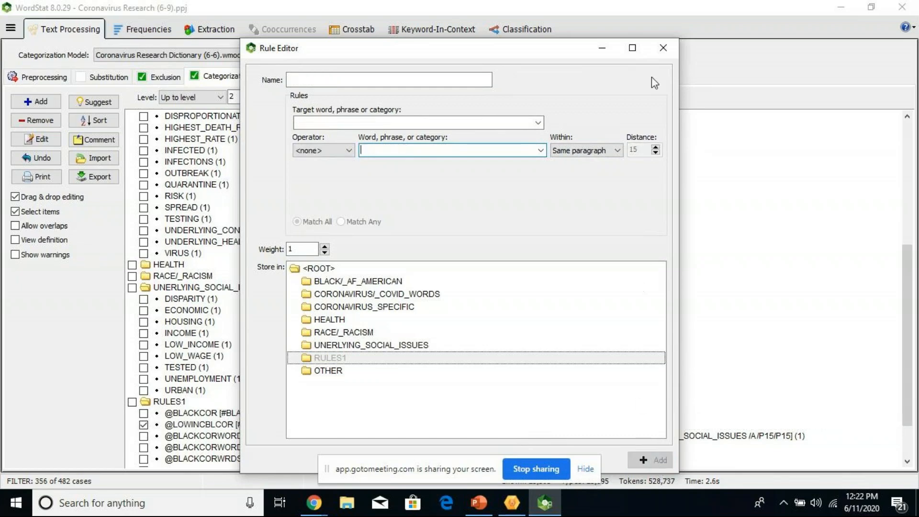
click(663, 48)
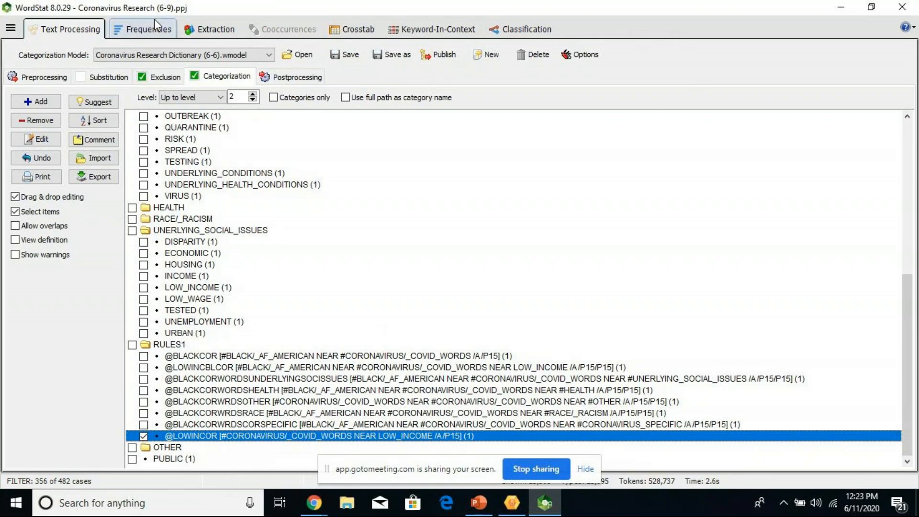
click(159, 35)
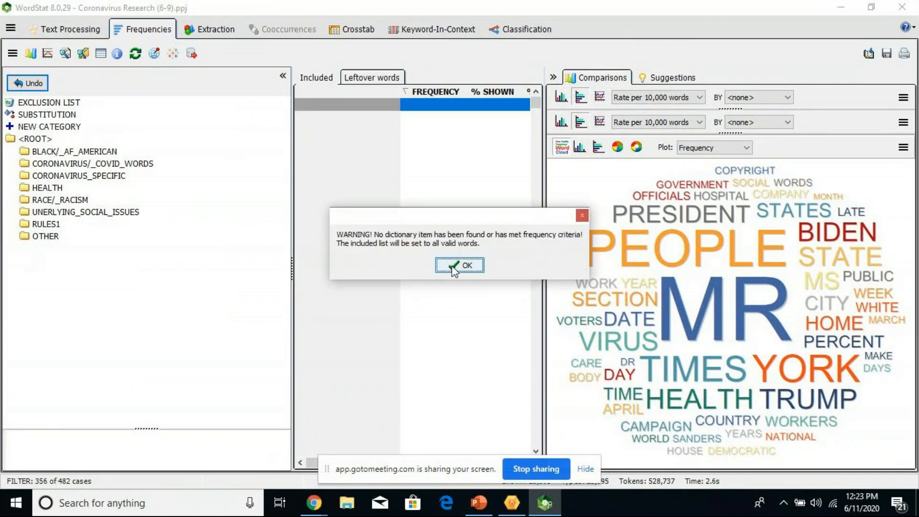
click(468, 266)
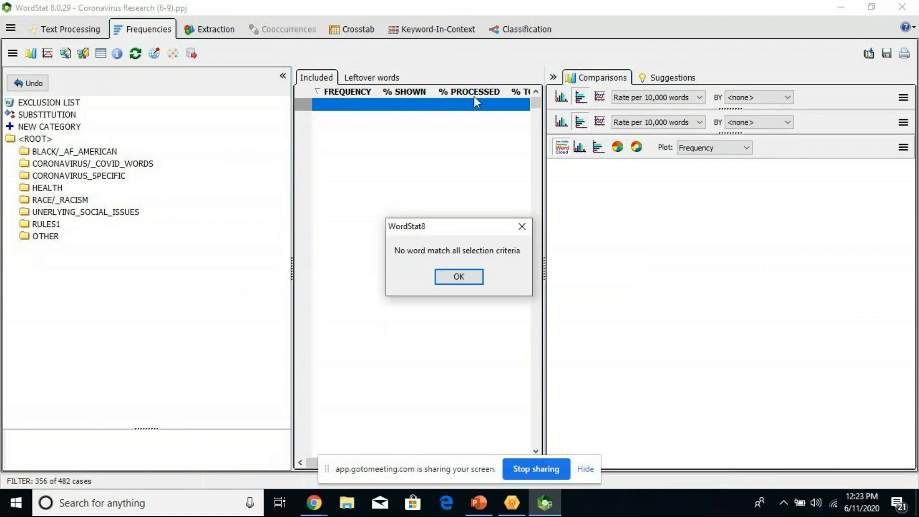
click(481, 279)
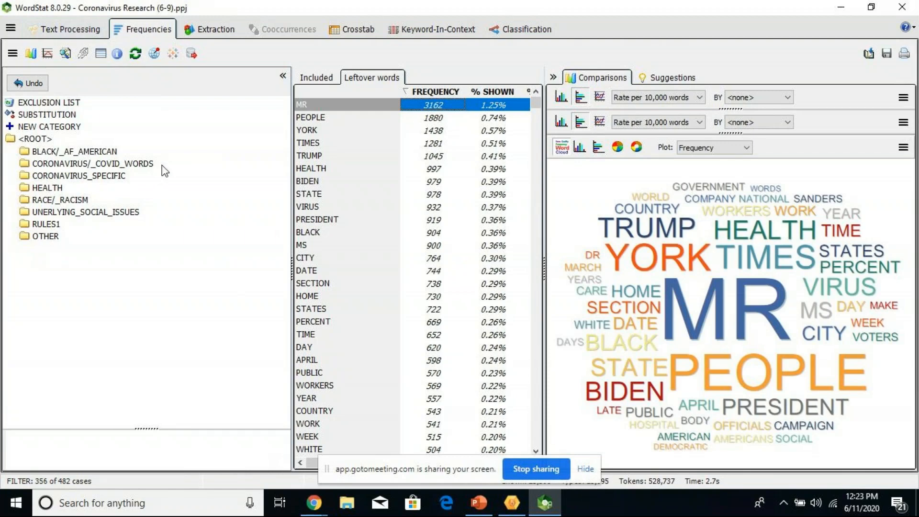
click(322, 170)
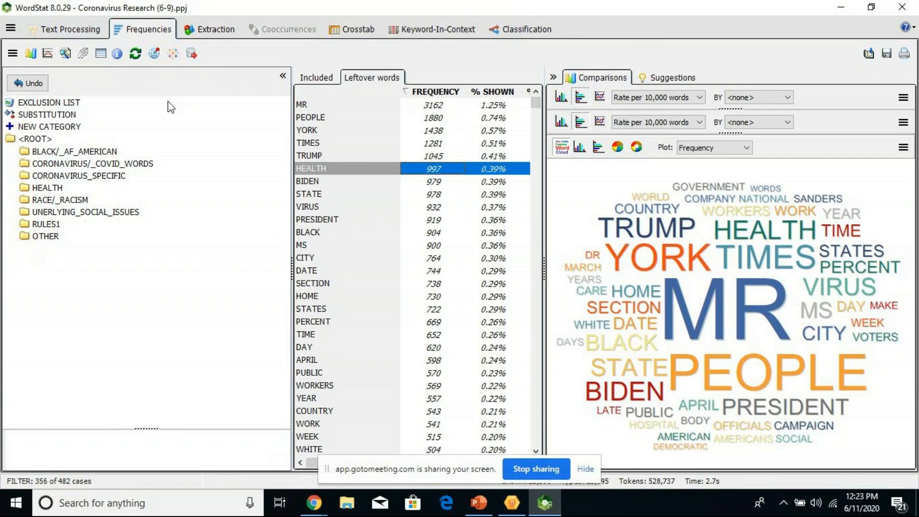
- Leave WordStat, saving the changes to the Coronavirus Research Dictionary (6-6) categorization model, and return to QDA Miner
click(11, 29)
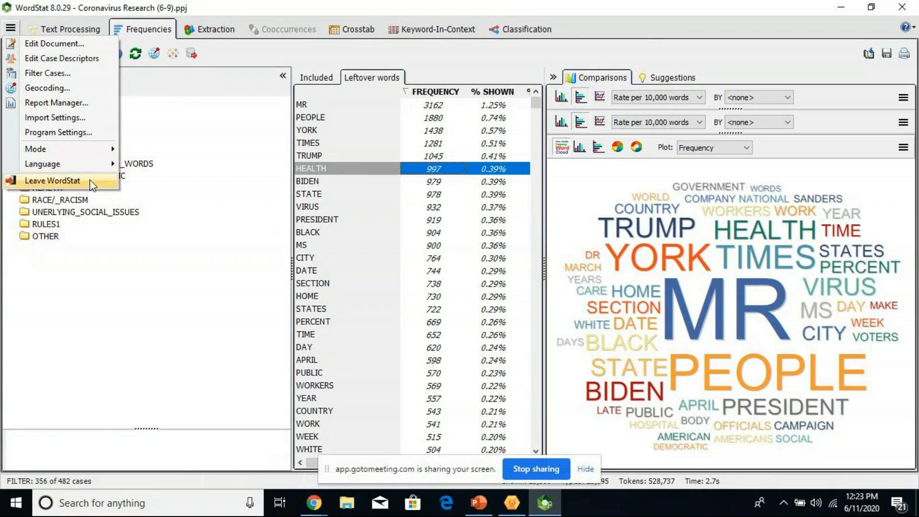
click(53, 180)
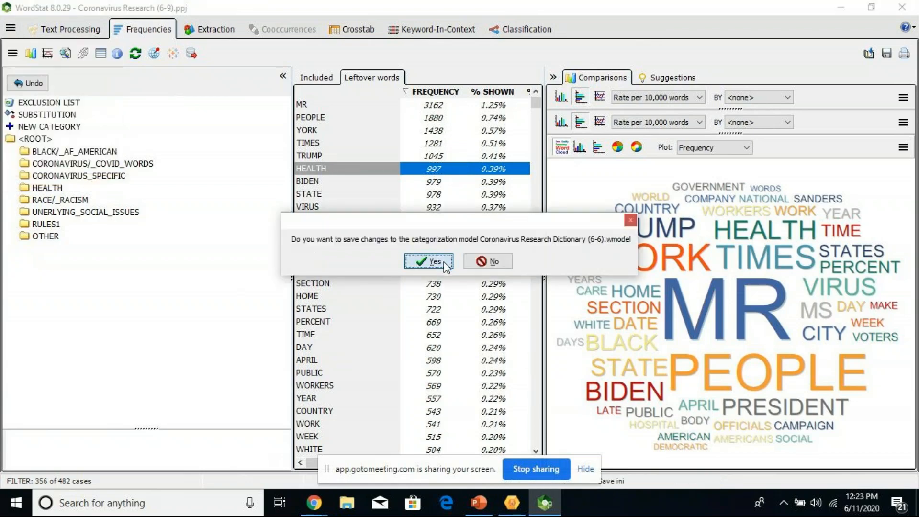
click(444, 262)
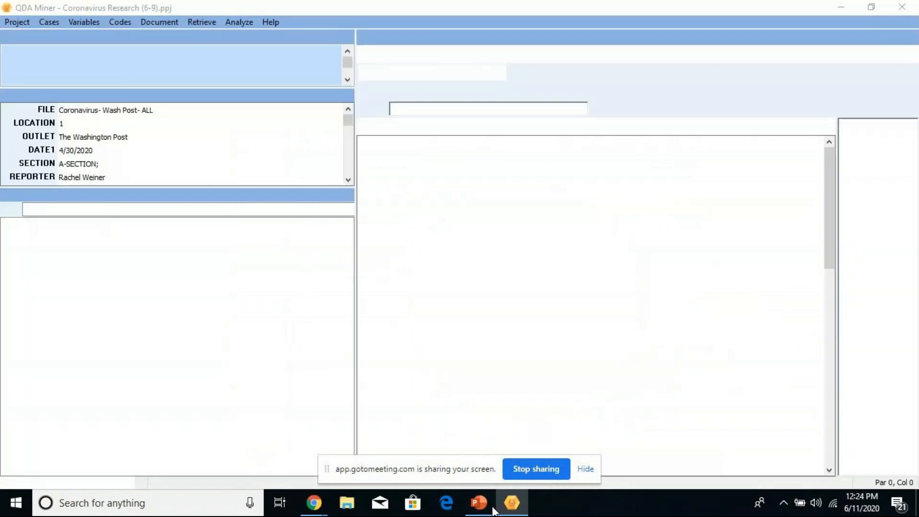
mouse_move(496, 512)
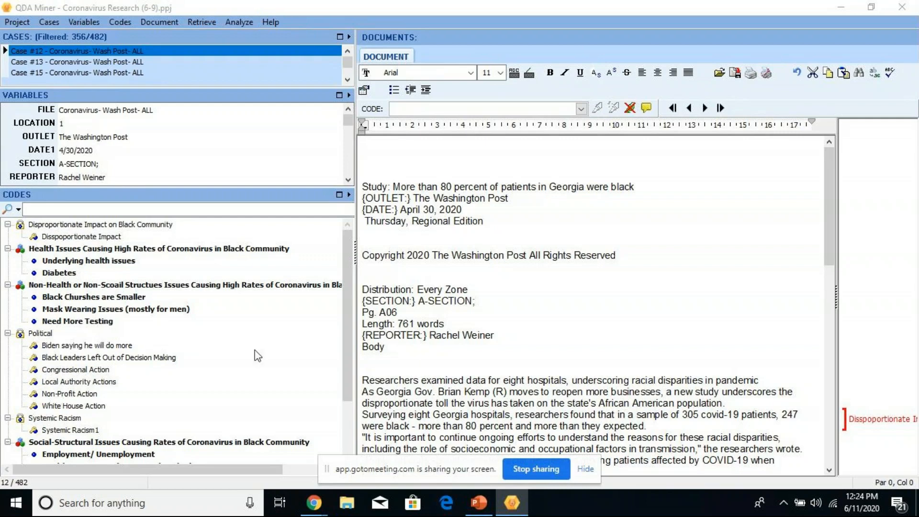
- Reorder the Political codes, moving Biden saying he will do more to the end and Non-Profit Action above Local Authority Actions
drag(255, 350, 223, 335)
click(181, 310)
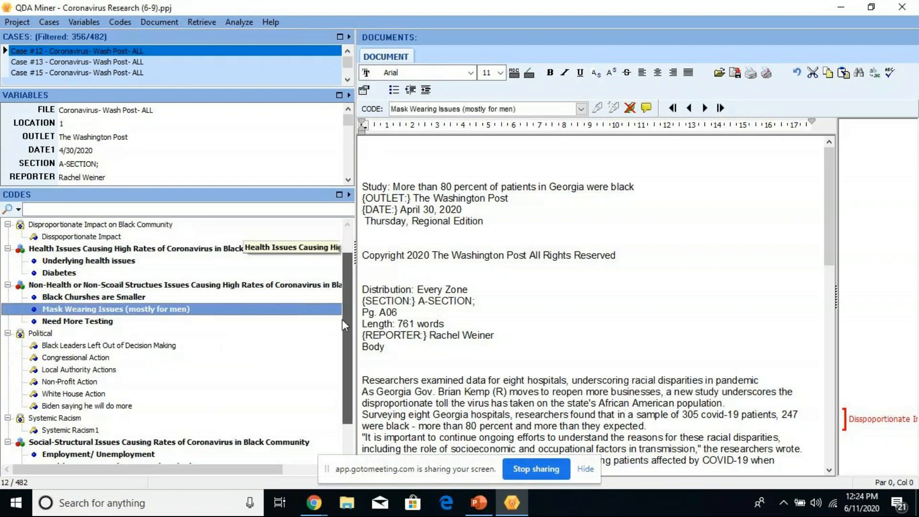
scroll(339, 375, down, 2)
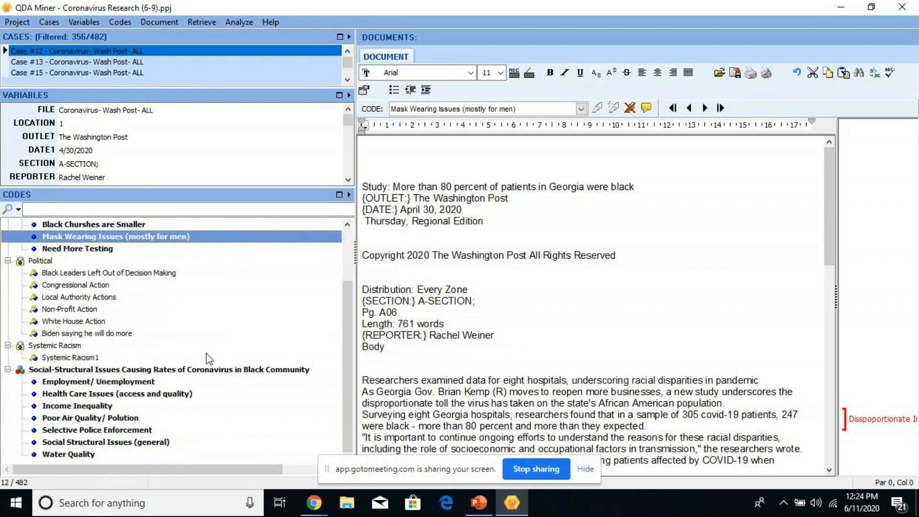
click(77, 357)
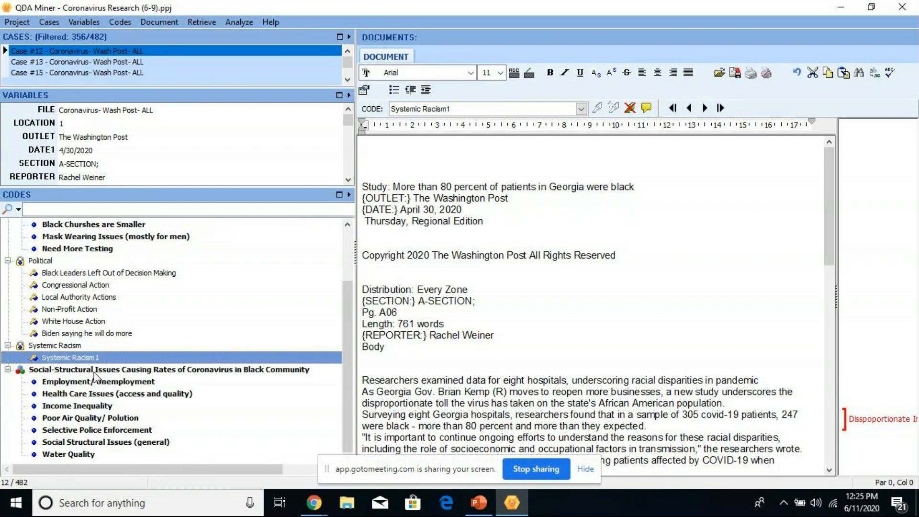
drag(310, 308, 341, 300)
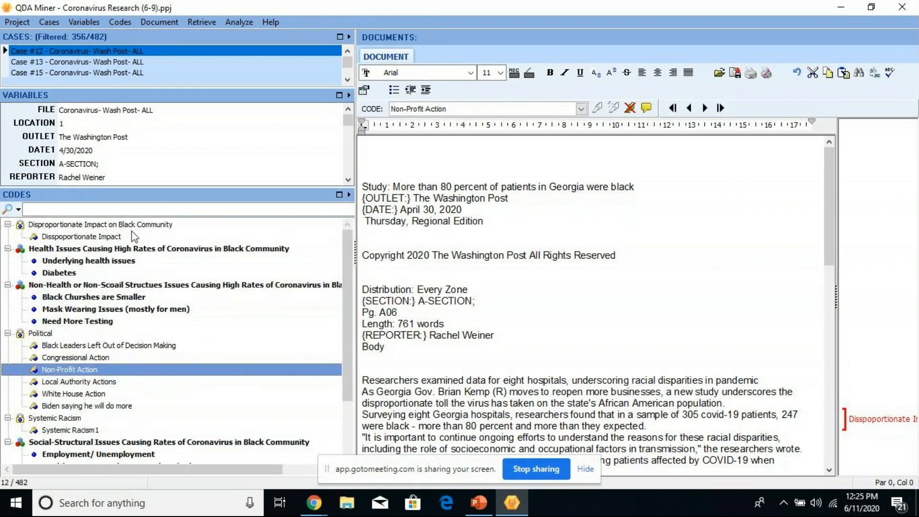
- Retrieve the segments coded Disspoportionate Impact, expand the hits to show their full text, and close the results
click(113, 237)
right_click(114, 236)
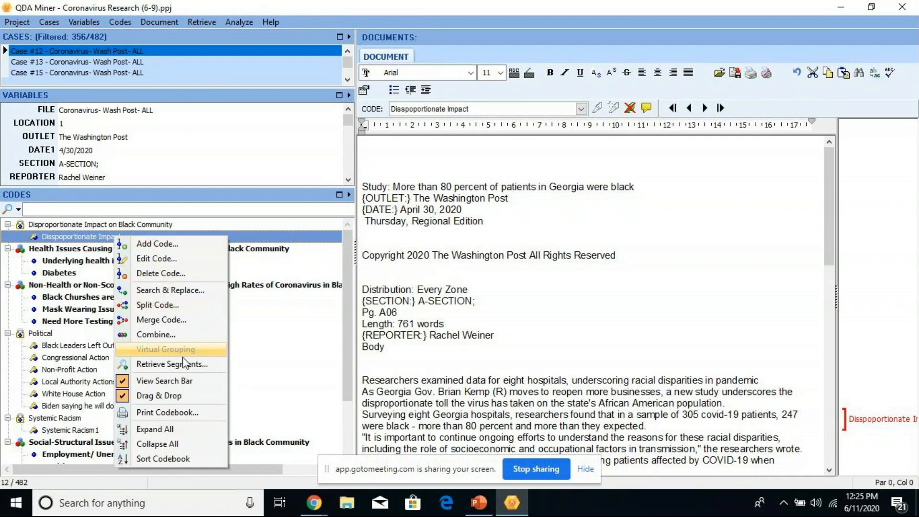
click(185, 364)
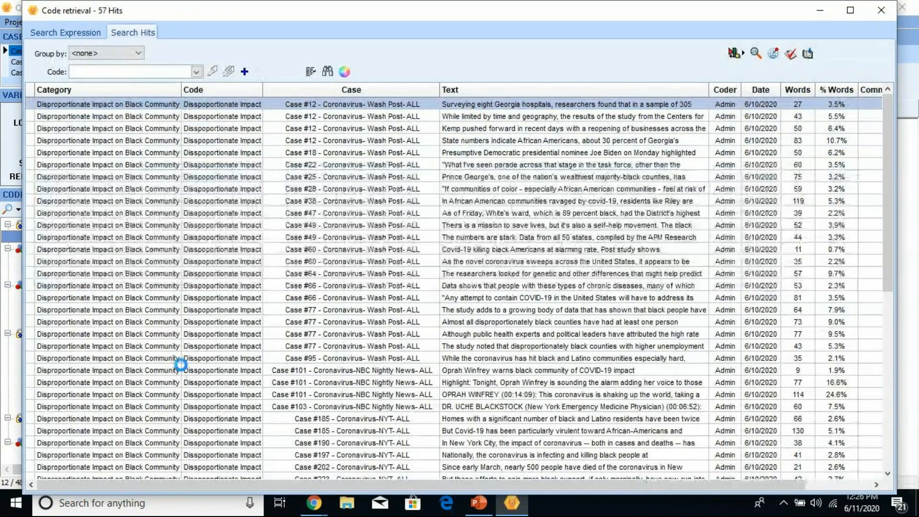
click(309, 73)
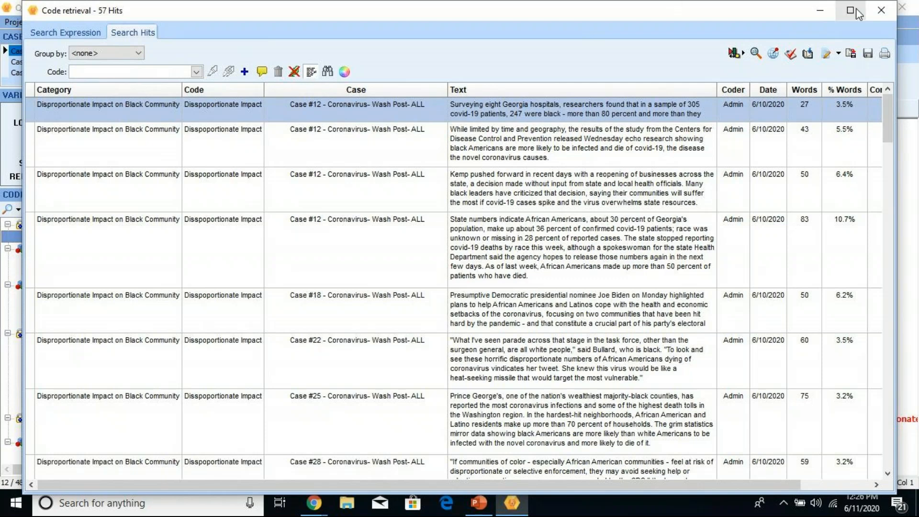
click(882, 9)
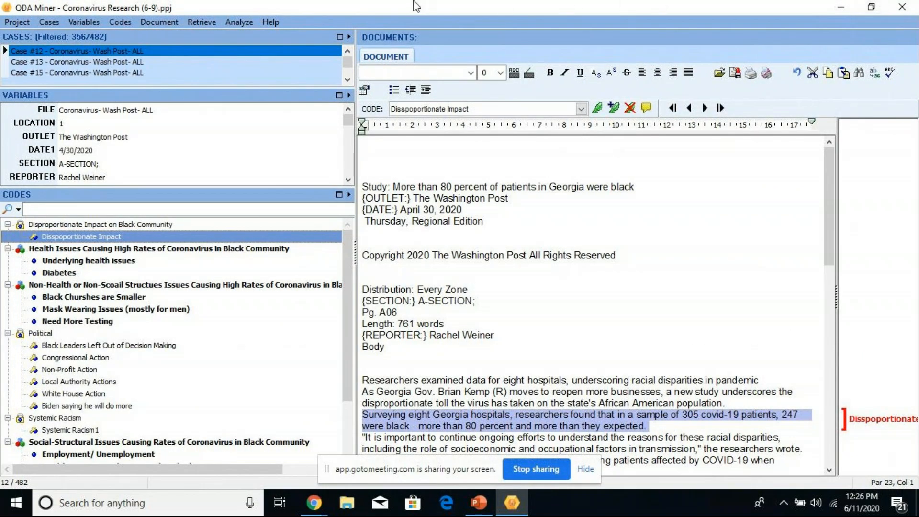
- Run a Coding Frequency analysis on the documents for all codes
drag(242, 15, 268, 1)
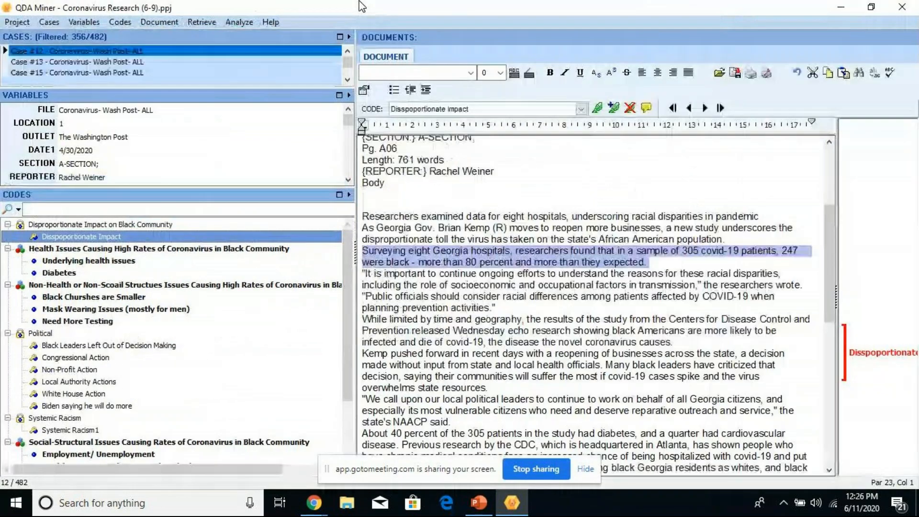
click(231, 25)
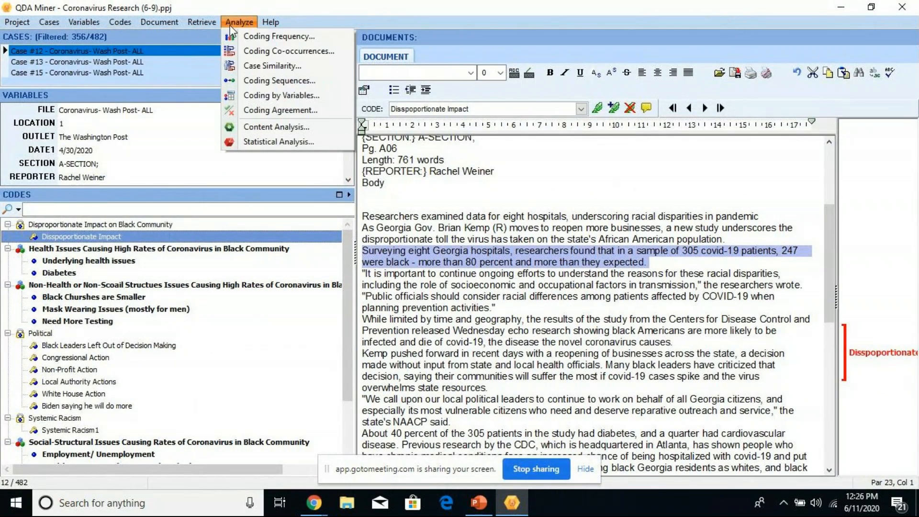
click(261, 38)
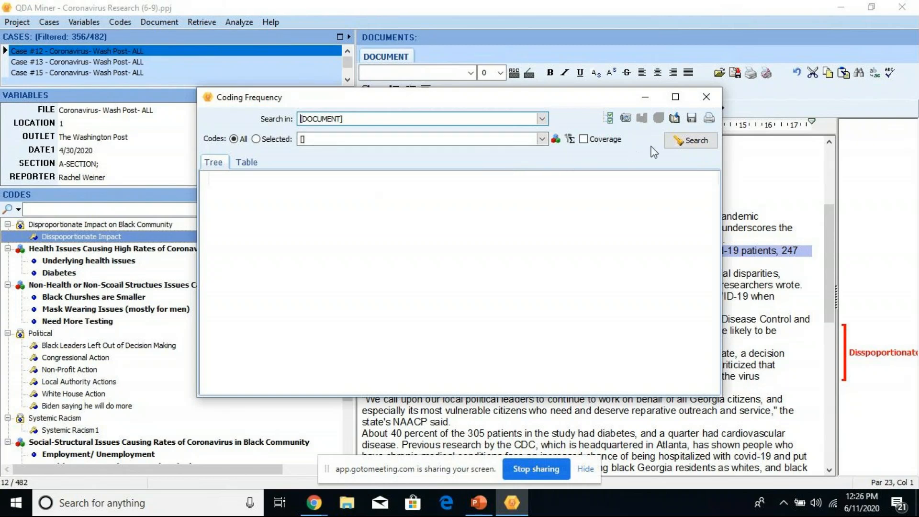
click(682, 143)
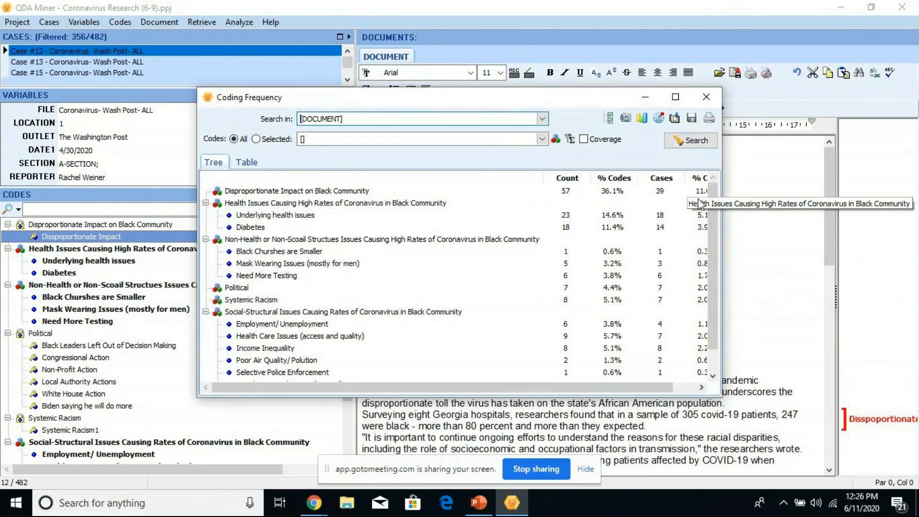
- Enable item selection in the frequency results and select Underlying health issues, Black Churshes are Smaller, Mask Wearing Issues (mostly for men), and Need More Testing
click(442, 275)
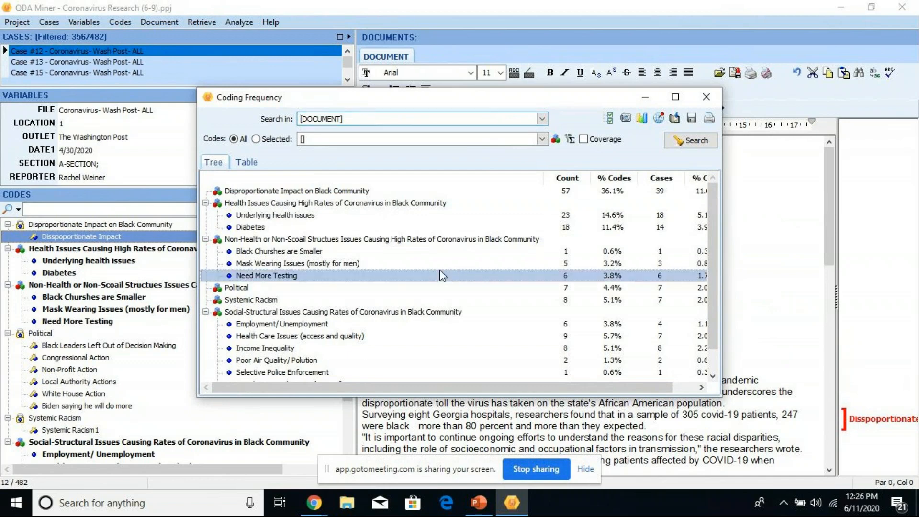
right_click(441, 276)
click(489, 309)
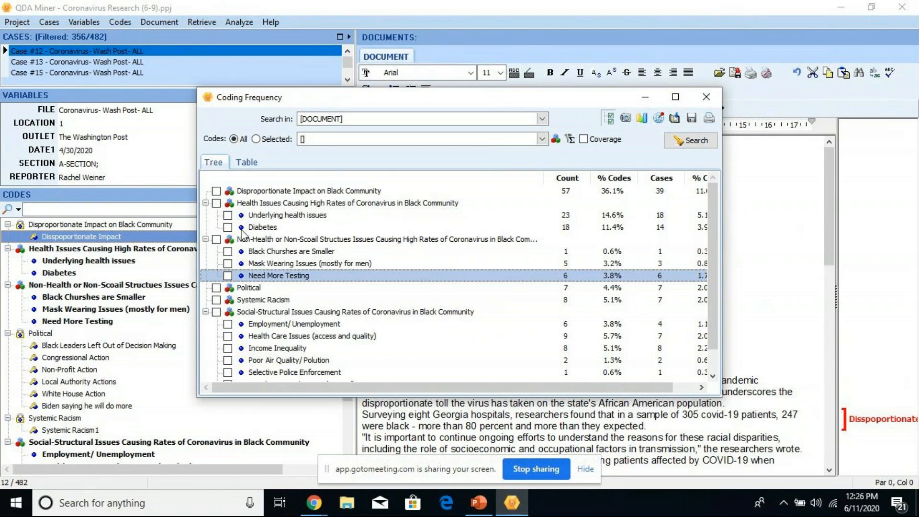
click(227, 217)
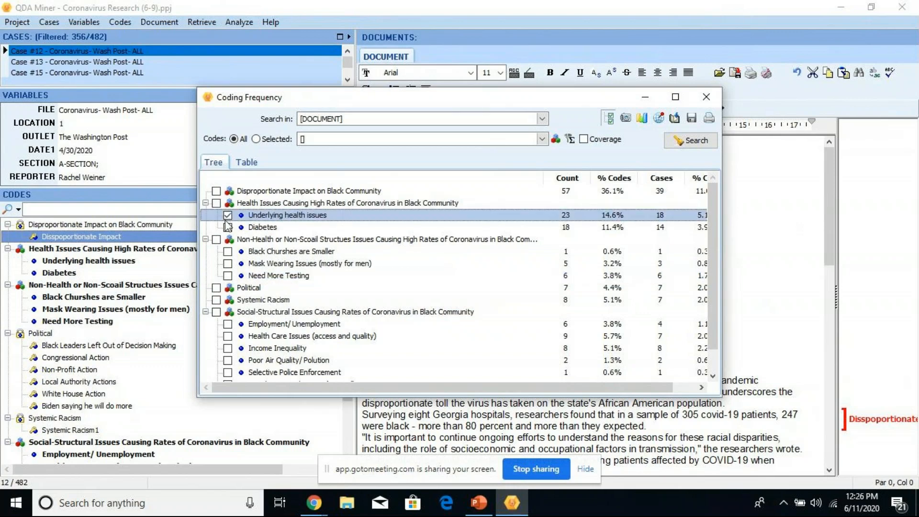
click(228, 251)
click(229, 263)
click(227, 263)
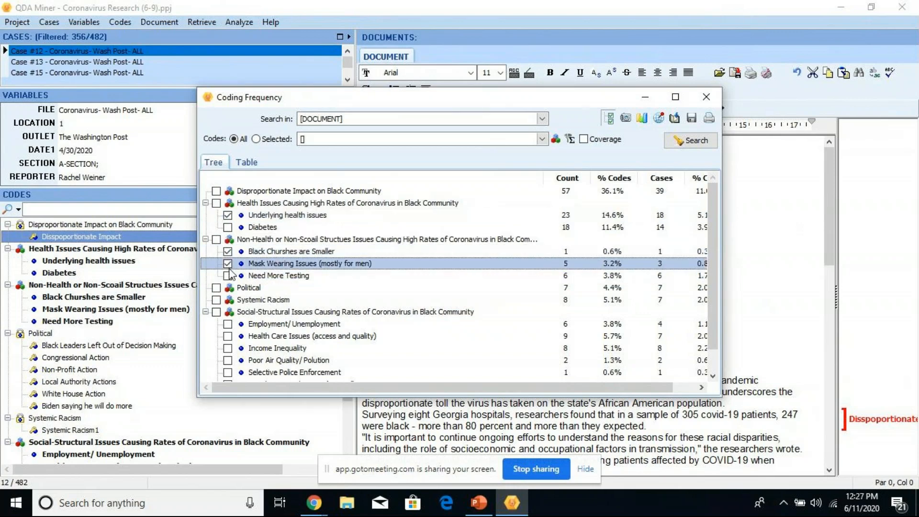
click(228, 275)
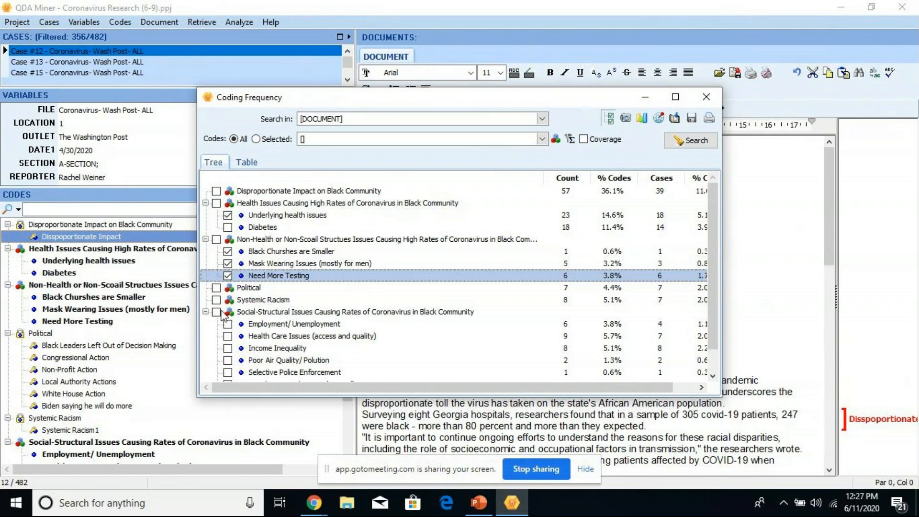
- Add all codes under Social-Structural Issues Causing Rates of Coronavirus in Black Community and the Systemic Racism category to the selection
click(227, 324)
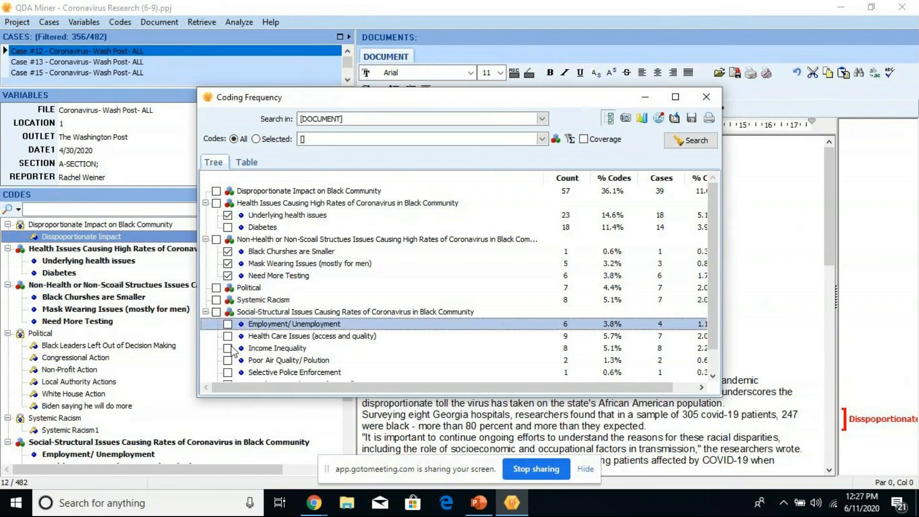
click(217, 312)
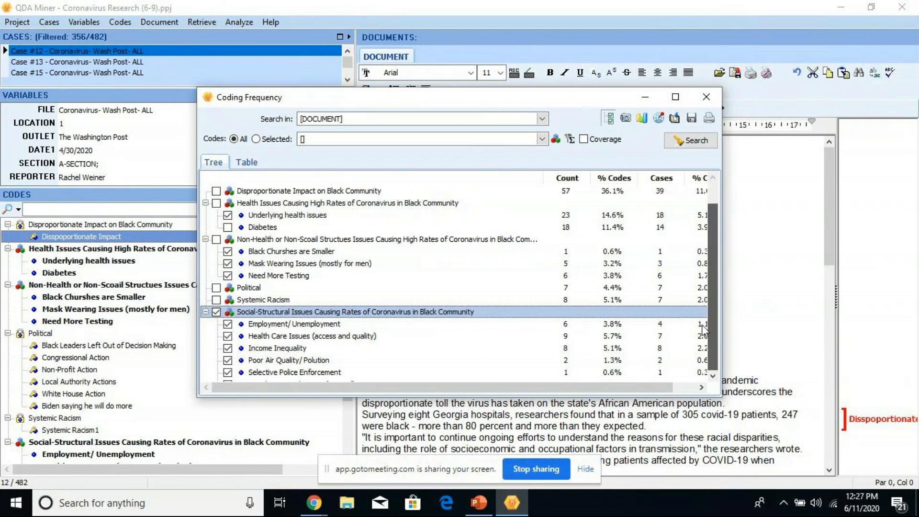
scroll(702, 324, down, 1)
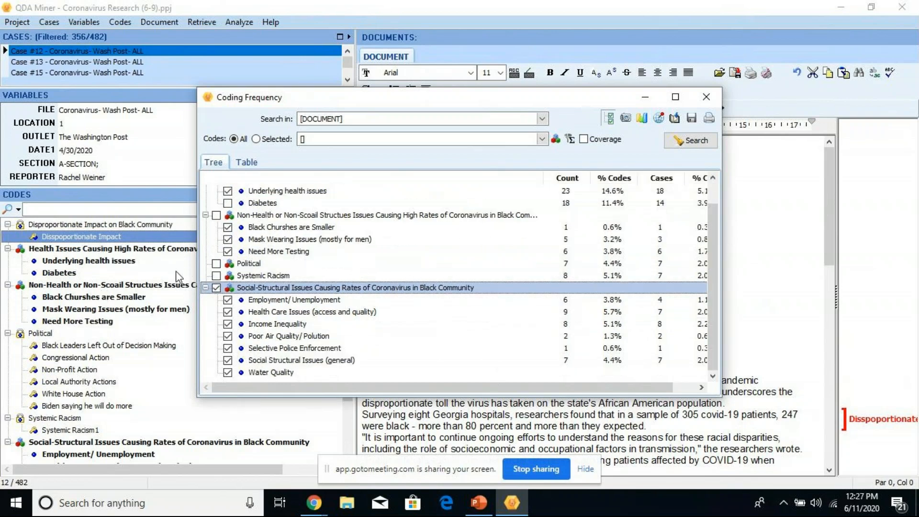
click(217, 275)
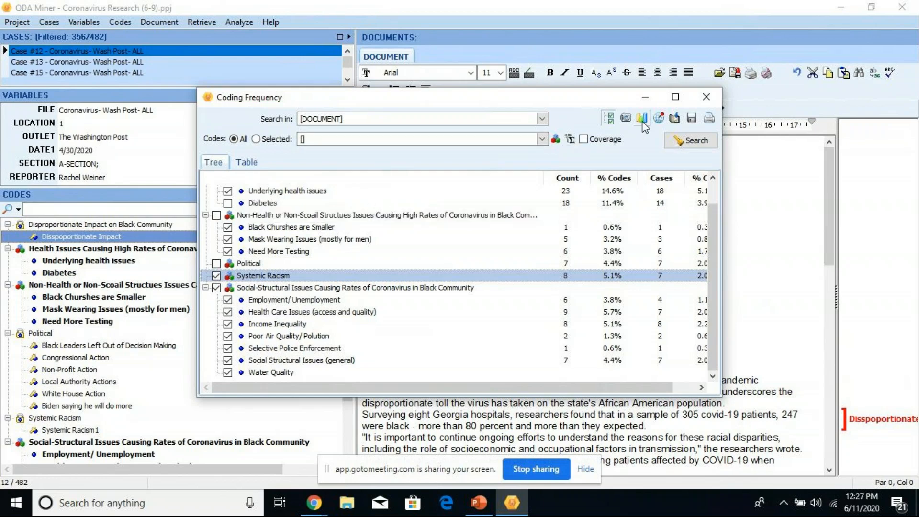
- Chart the frequency distribution of the selected codes and display it as a pie chart
click(642, 119)
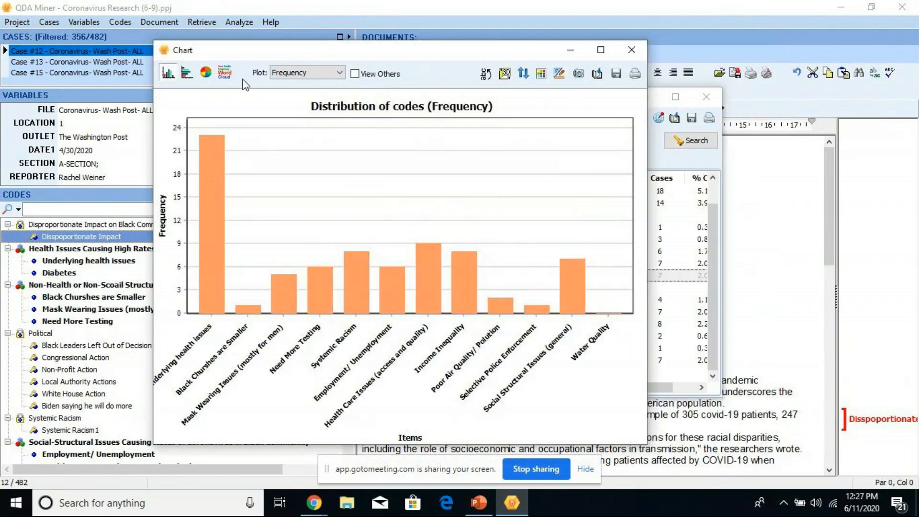
click(206, 72)
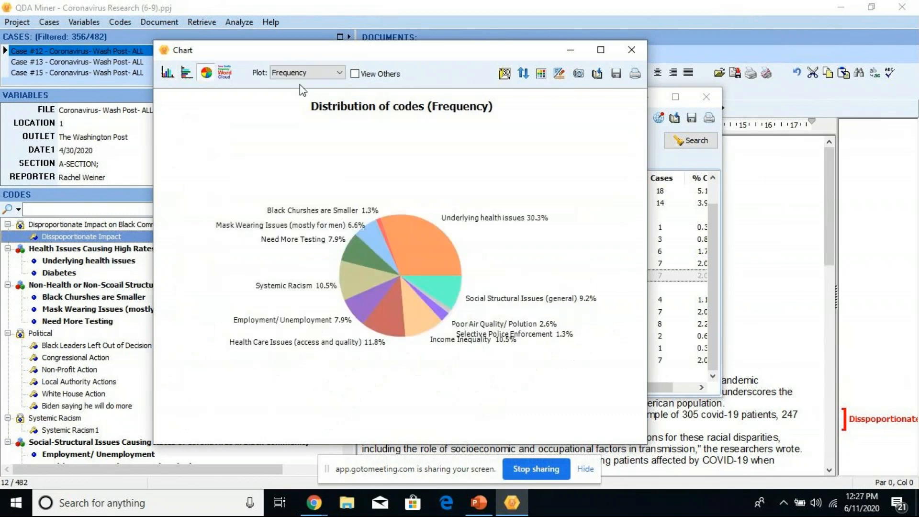
- Enlarge the pie chart, plot the code distribution by No of Cases, and close the chart and frequency results
click(599, 51)
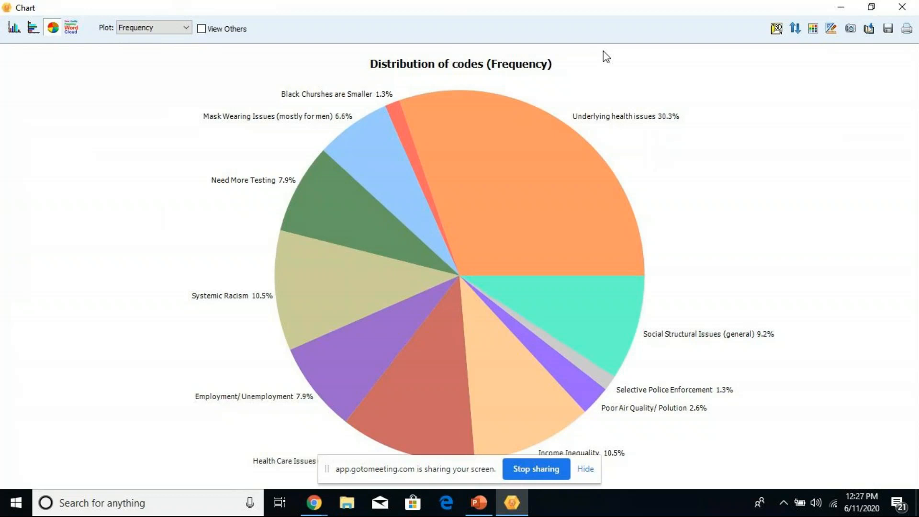
click(186, 30)
click(179, 48)
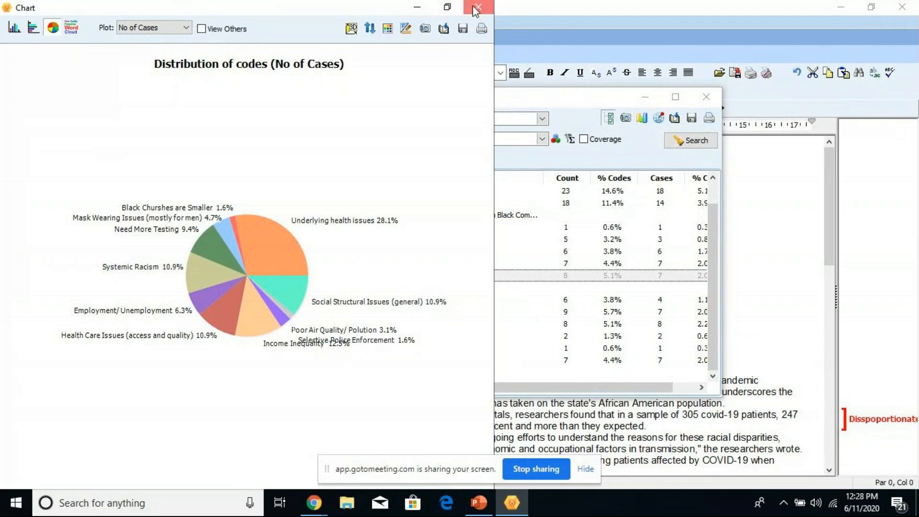
click(476, 7)
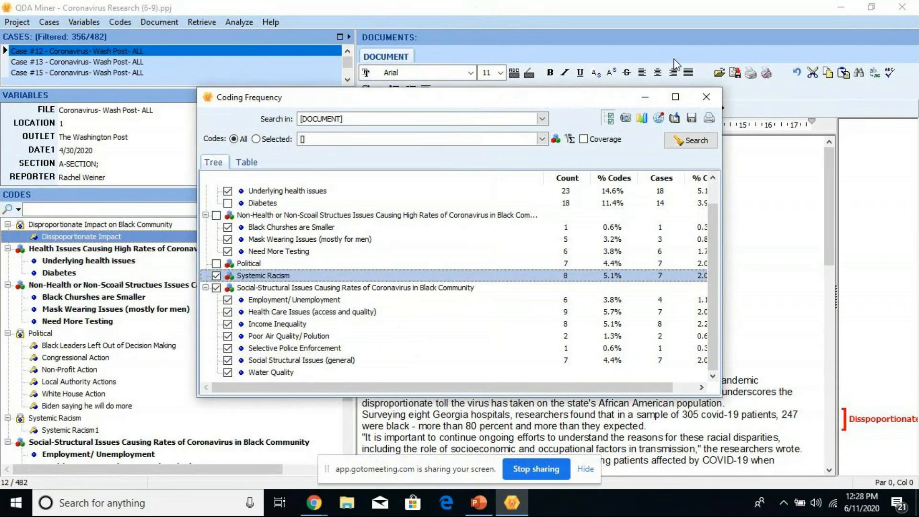
click(707, 97)
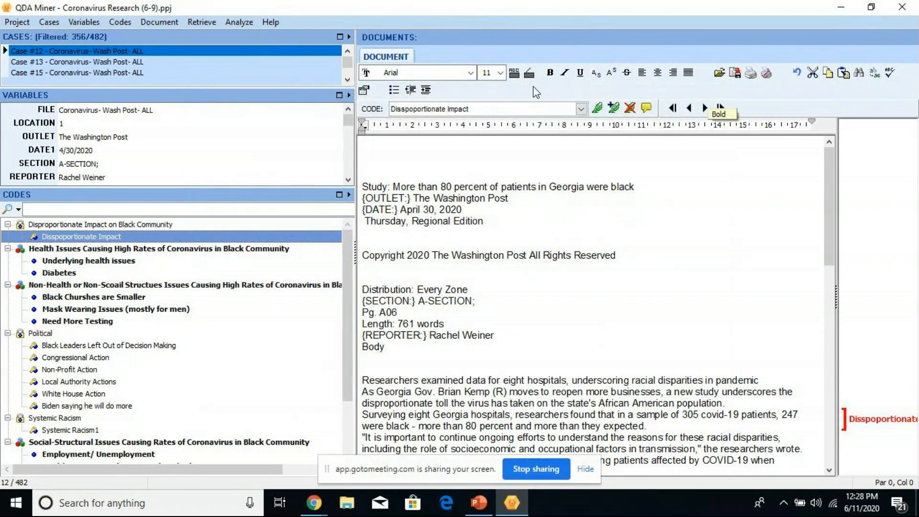
- Turn off virtual grouping for the Political category so its codes are treated individually
click(21, 250)
right_click(21, 251)
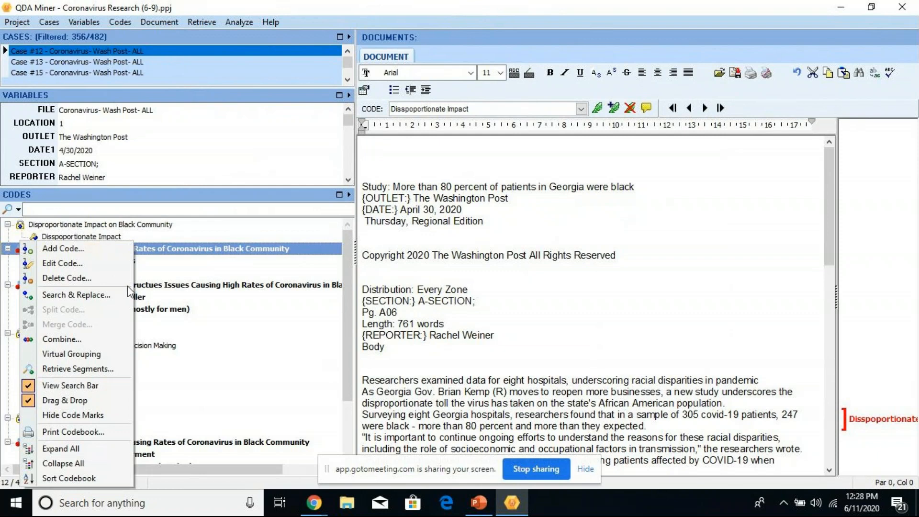
click(292, 313)
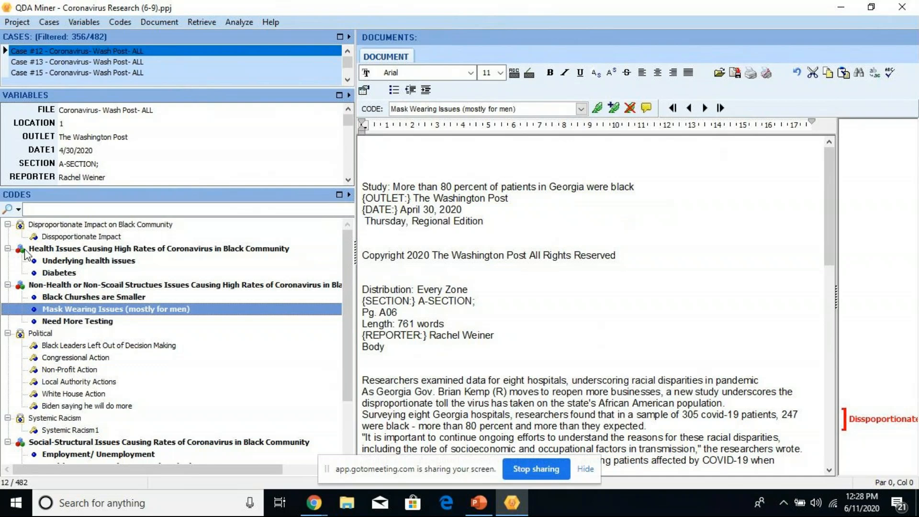
right_click(43, 338)
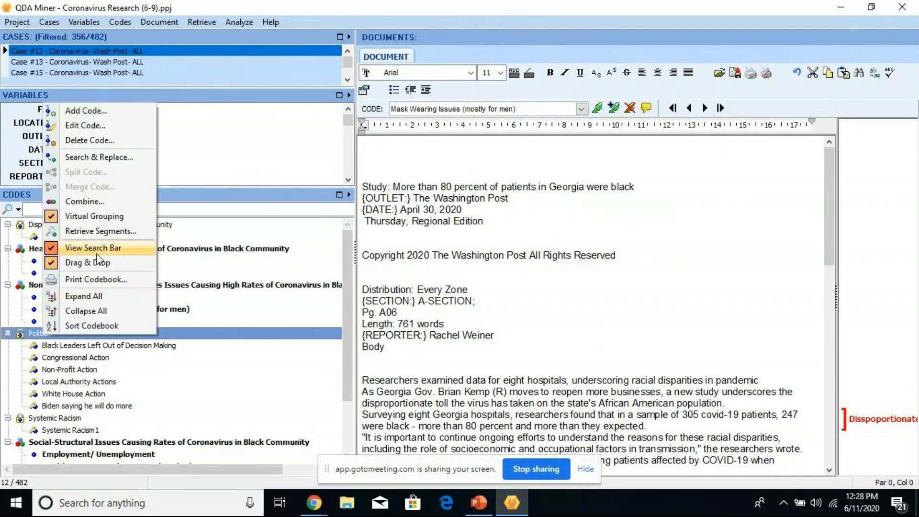
click(120, 217)
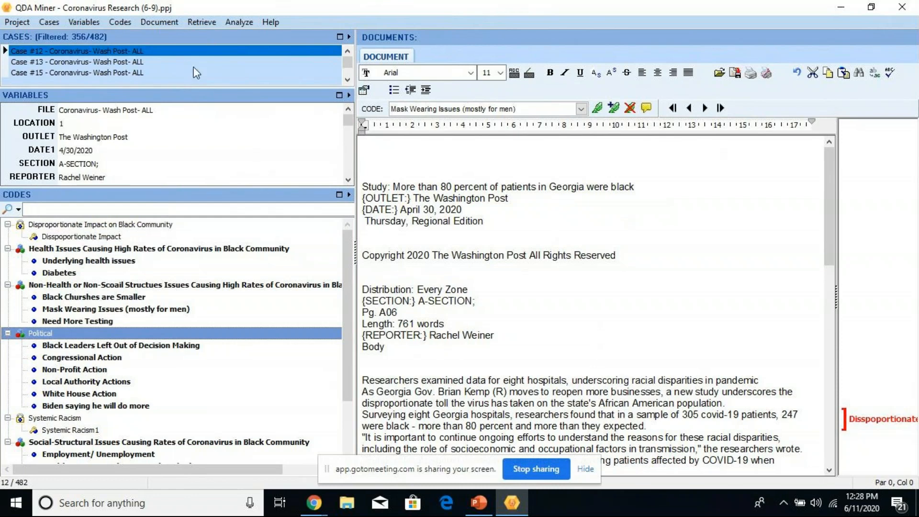
- Run a Coding Frequency analysis on the documents for only the codes in the Political category, and close the results
click(243, 21)
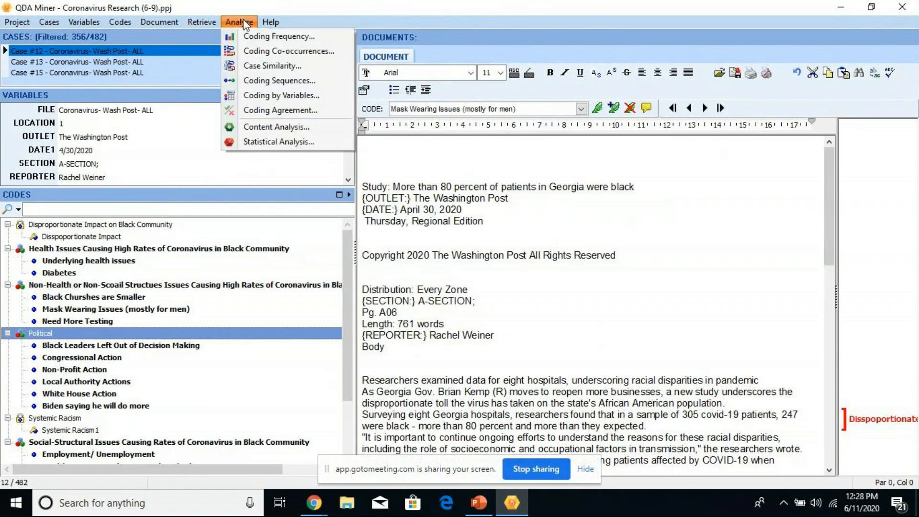
click(265, 36)
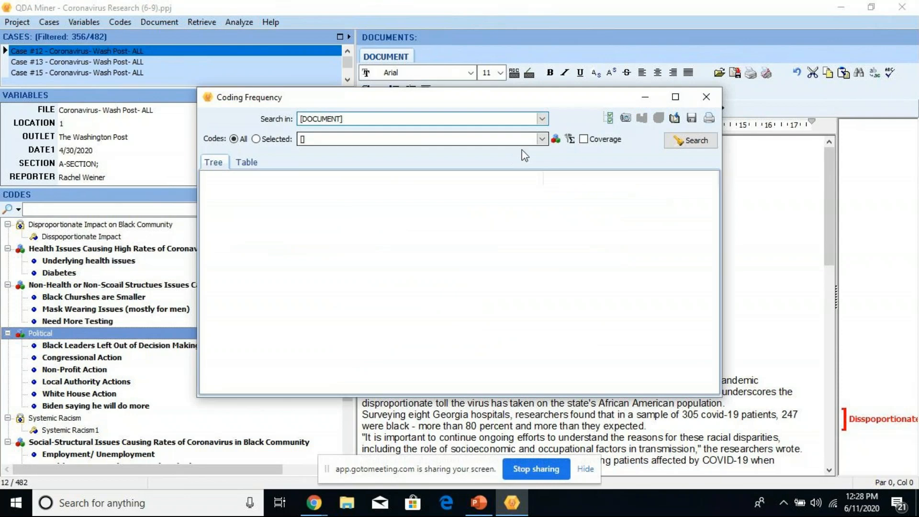
click(560, 136)
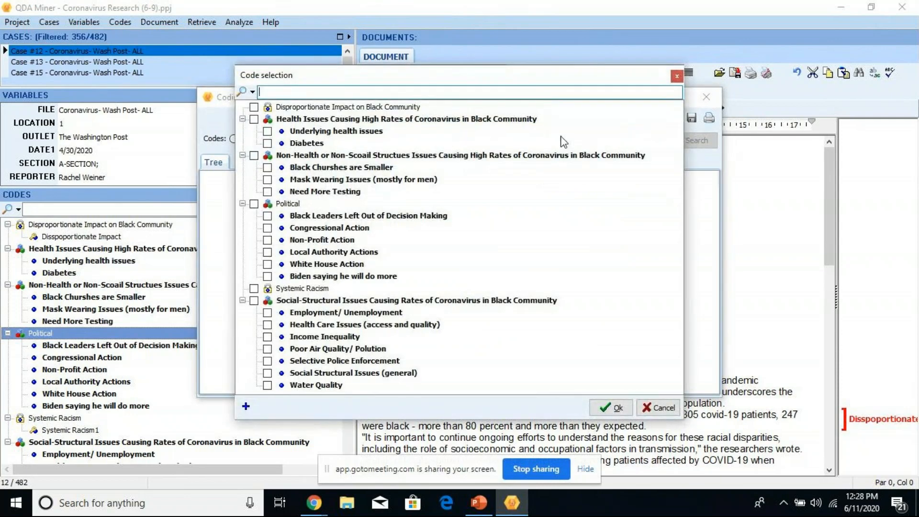
click(254, 204)
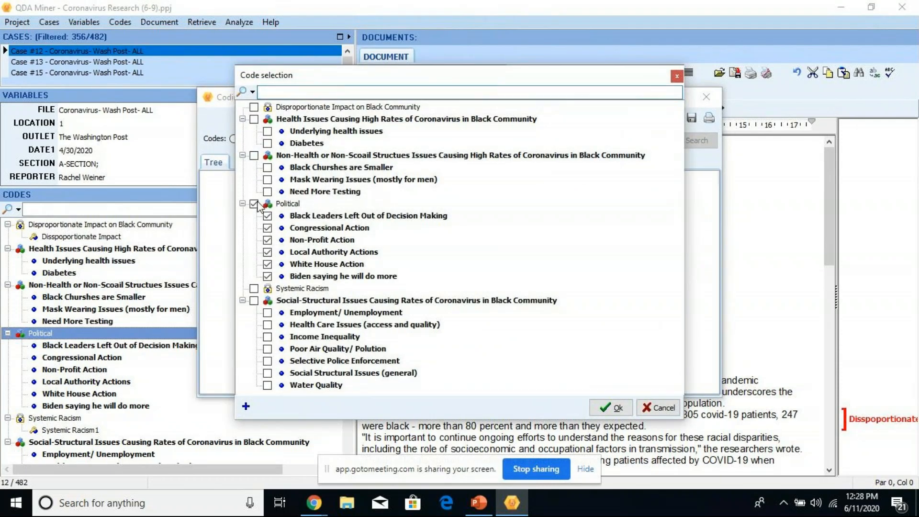
click(611, 408)
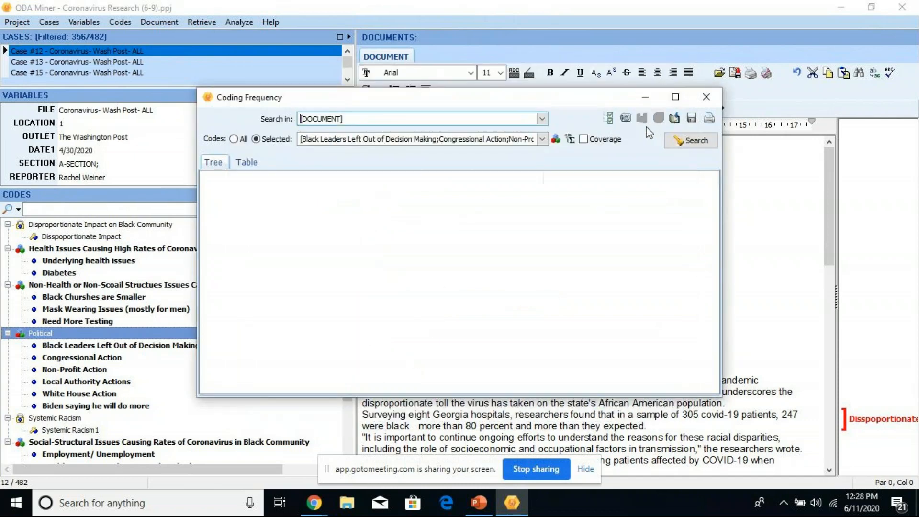
click(683, 141)
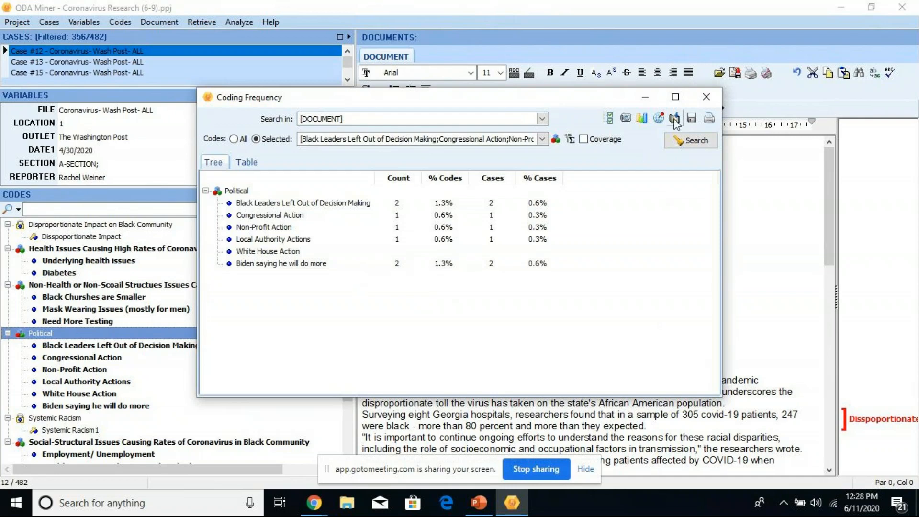
click(702, 98)
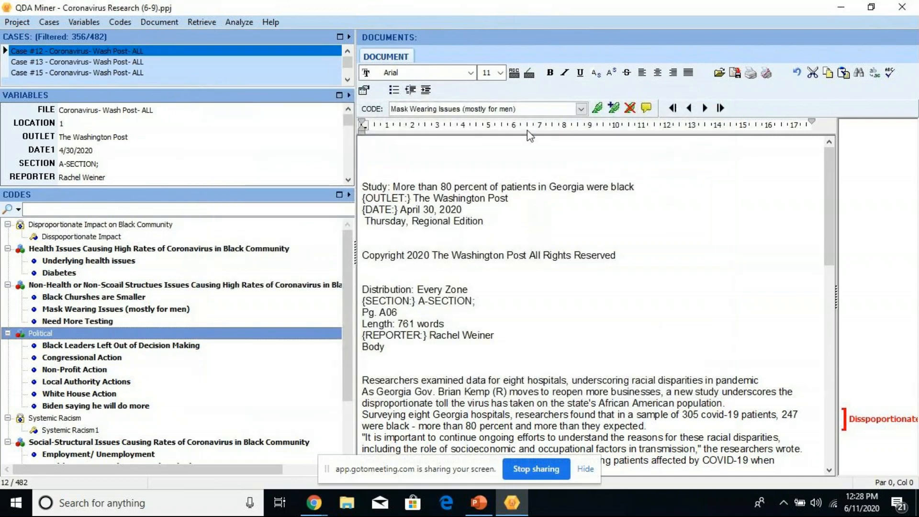
- Turn on virtual grouping for the Health Issues and the Non-Health or Non-Scoail Structues Issues categories in the codebook
click(221, 297)
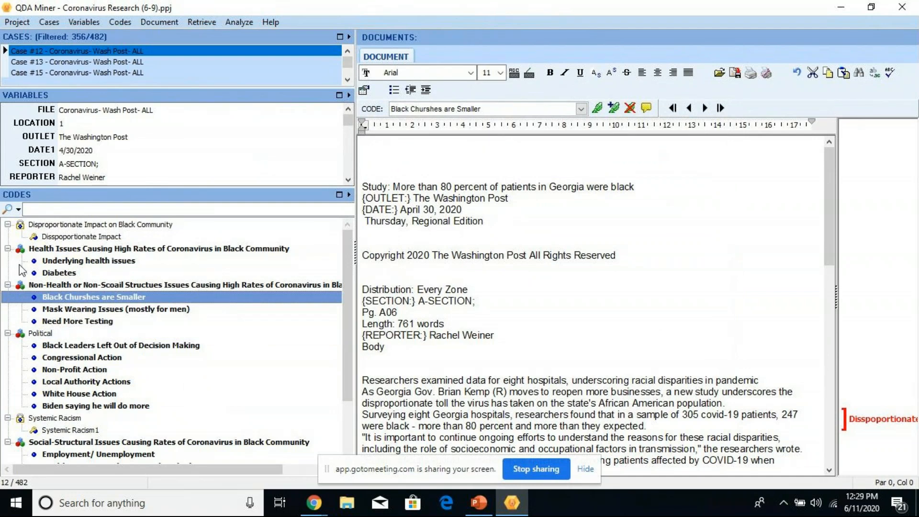
click(29, 250)
right_click(27, 247)
click(91, 356)
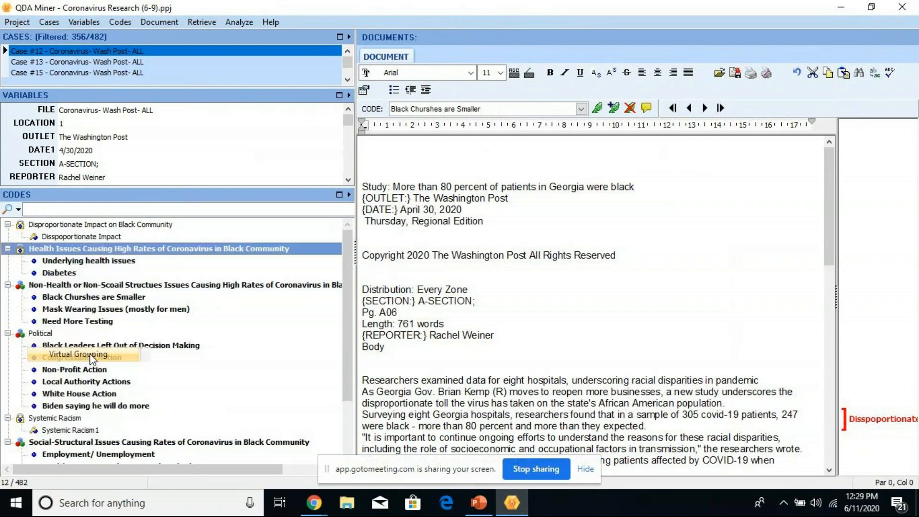
click(21, 286)
right_click(21, 287)
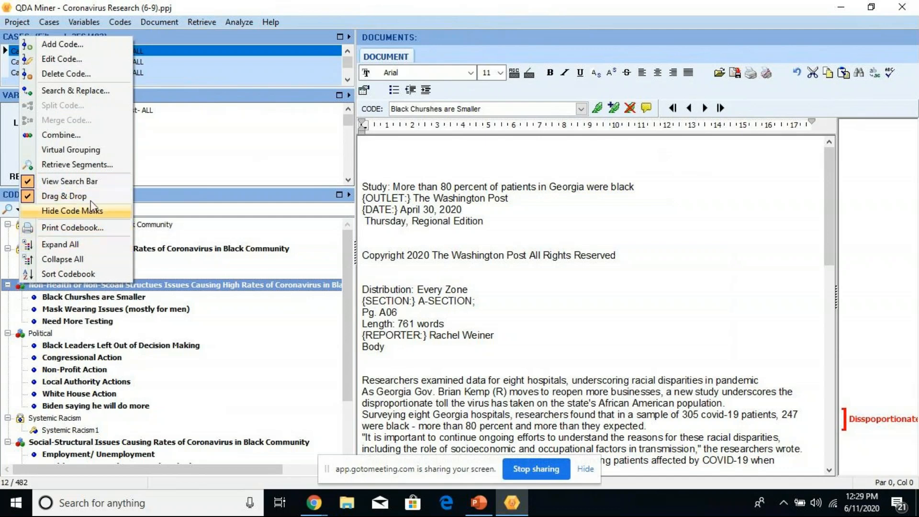
click(102, 149)
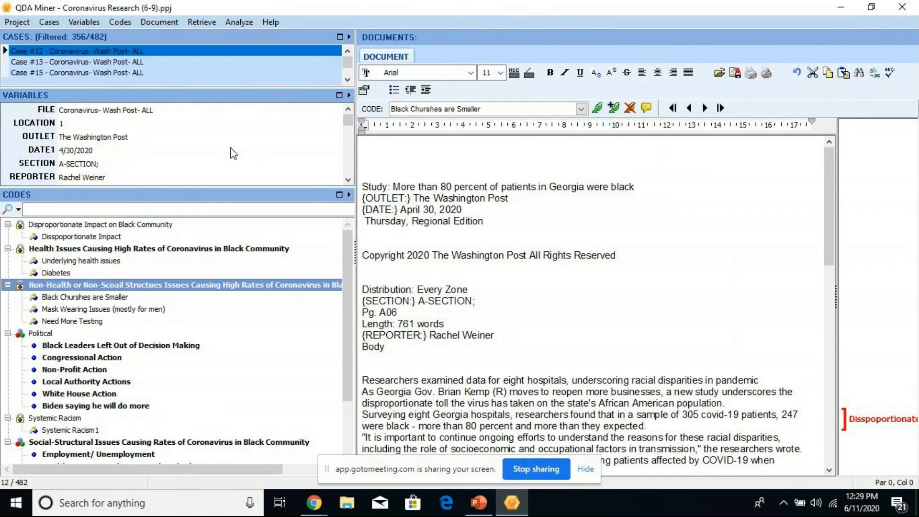
- Run the Coding Frequency analysis on the documents again for all codes
click(241, 22)
click(261, 35)
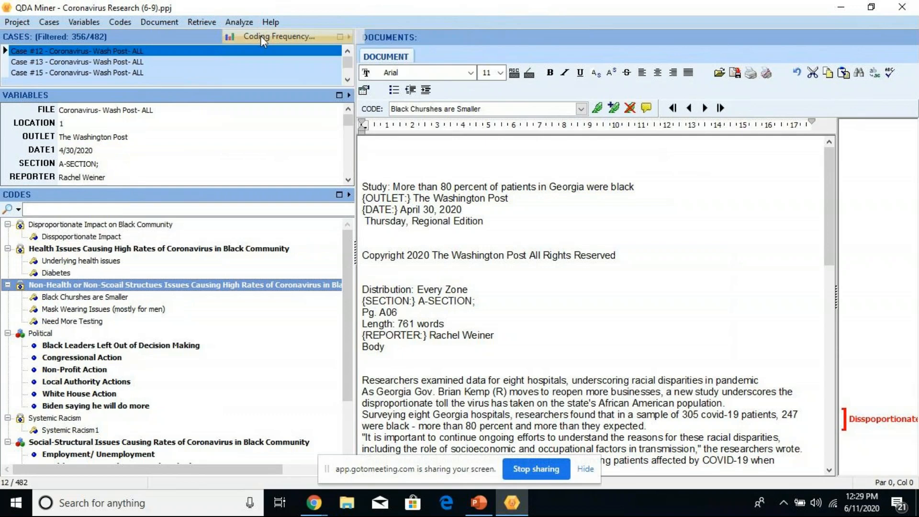
click(679, 142)
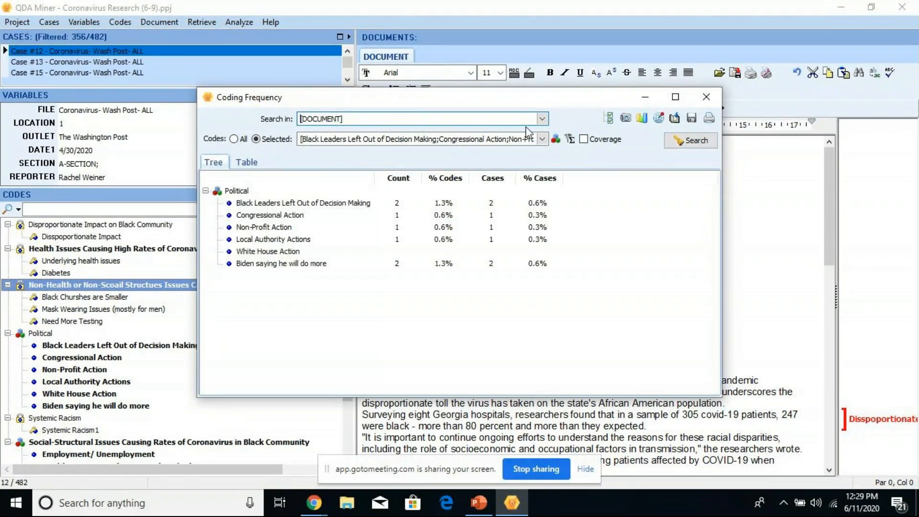
click(243, 139)
click(686, 143)
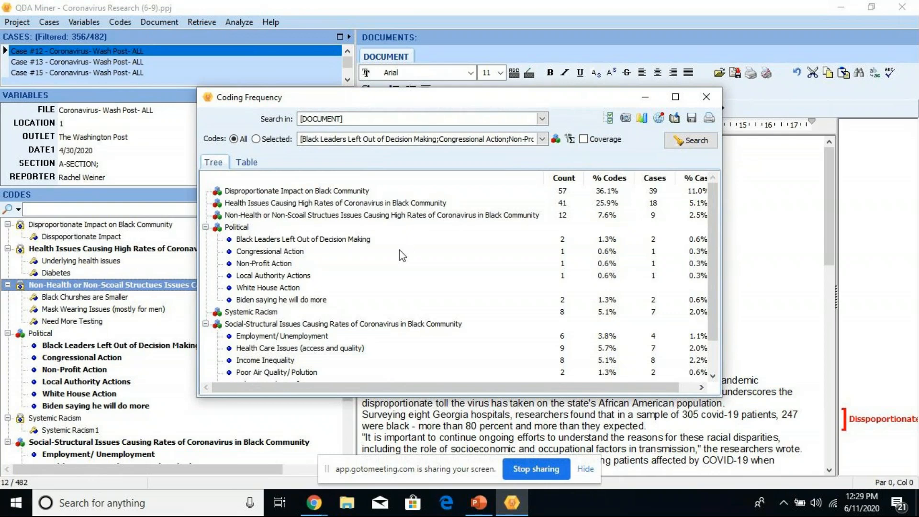
- Enable item selection in the frequency results and select the Health Issues and the Non-Health or Non-Scoail Structues Issues categories
right_click(401, 252)
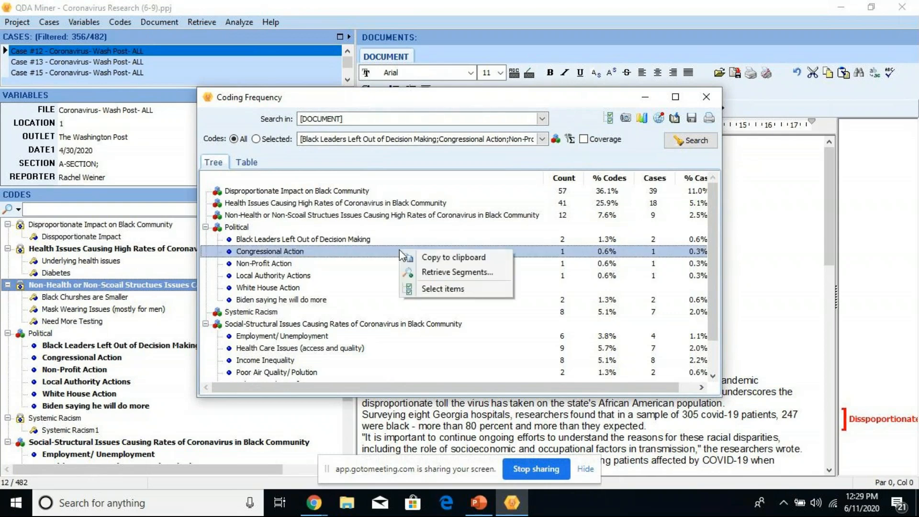
click(446, 288)
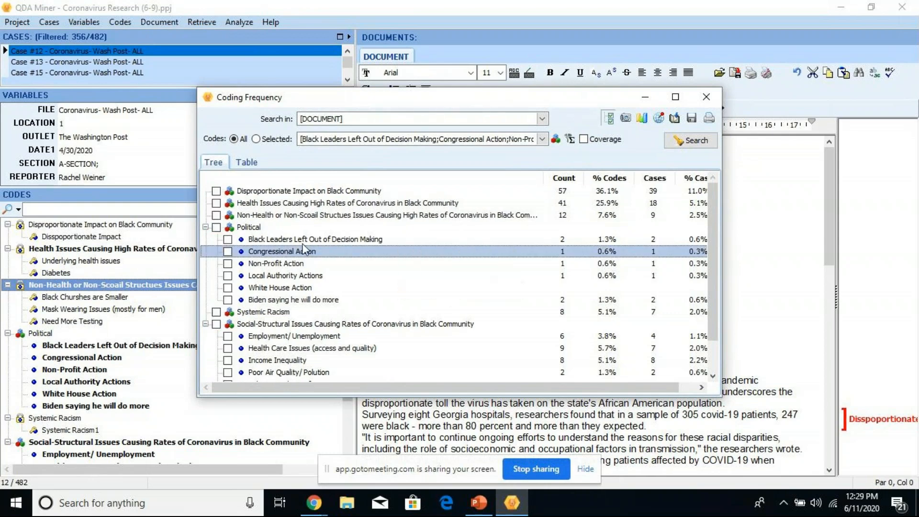
click(216, 203)
click(217, 215)
click(217, 215)
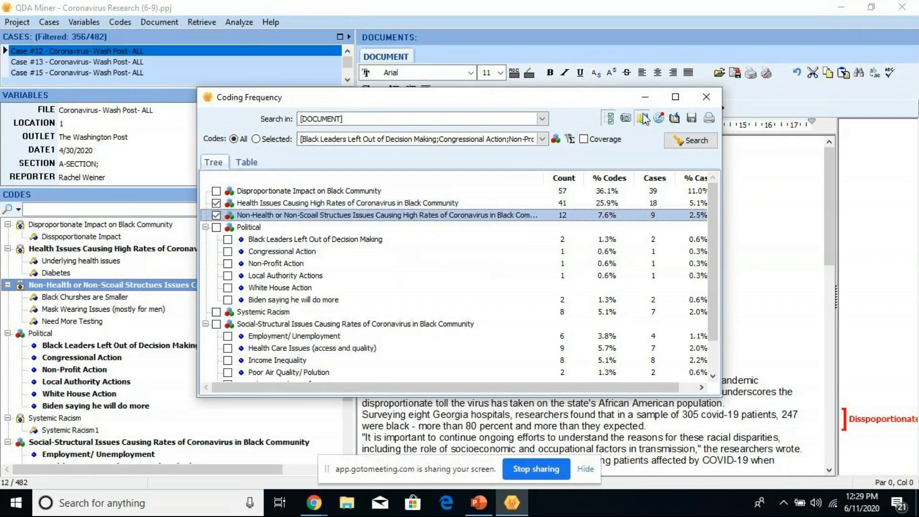
- Chart the frequency of the two selected categories as an enlarged horizontal bar chart, and close the chart
click(643, 119)
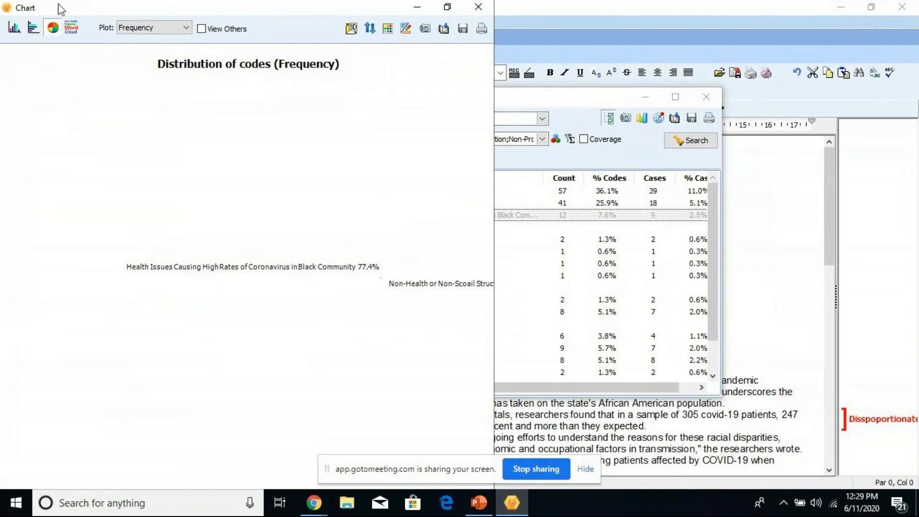
click(447, 7)
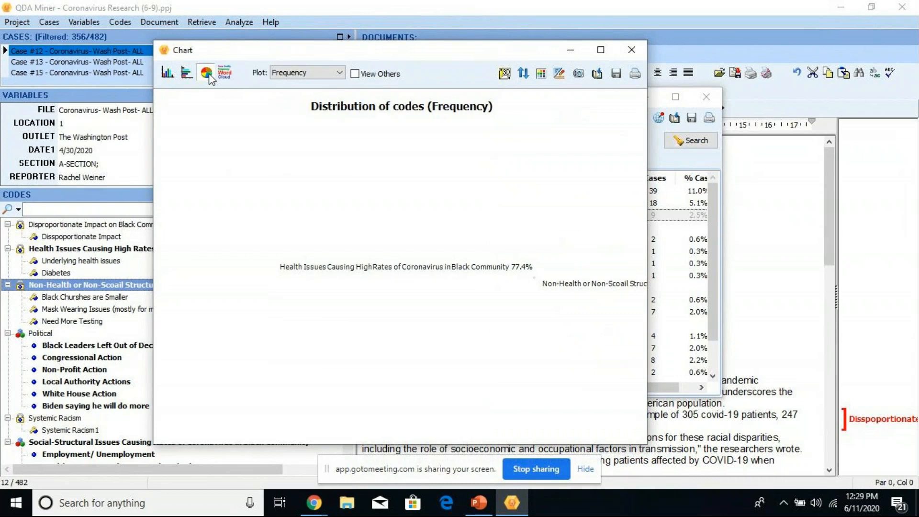
click(187, 74)
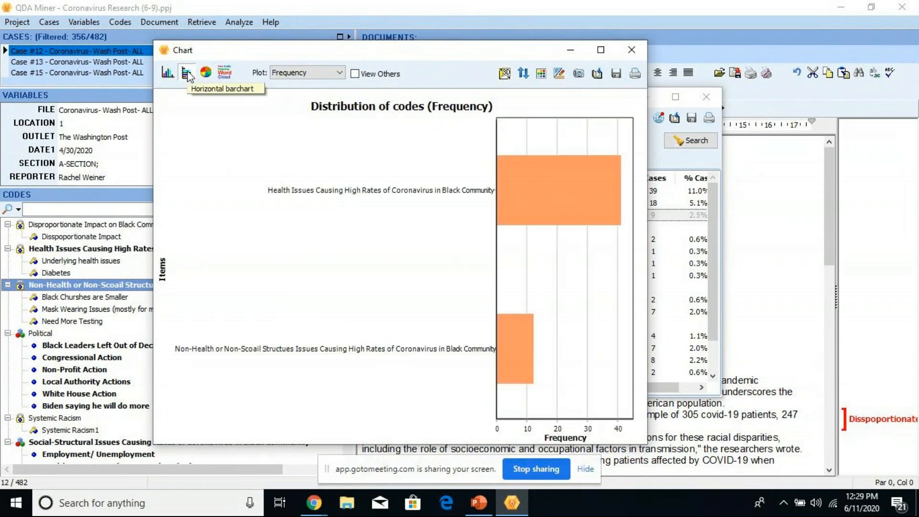
click(601, 50)
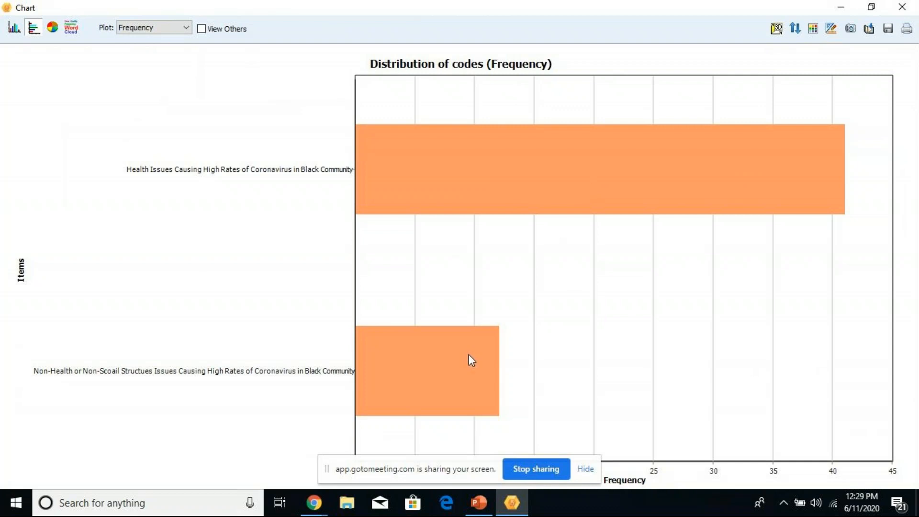
click(908, 7)
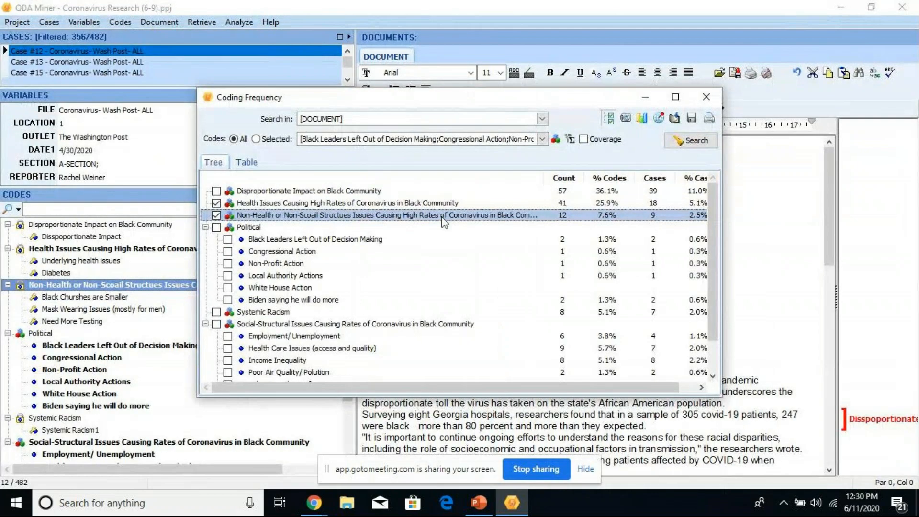
- Turn off item selection in the frequency results, close them, and select the Need More Testing code in the codebook
click(239, 325)
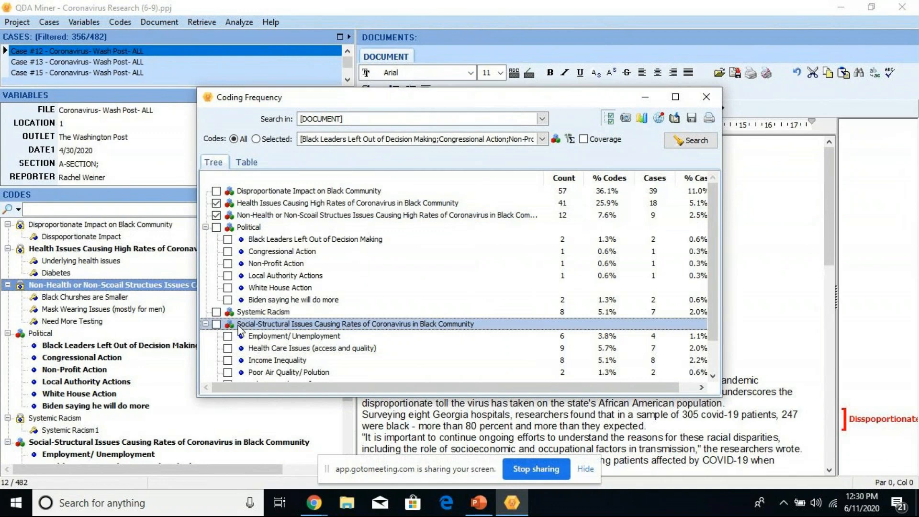
right_click(239, 330)
click(284, 365)
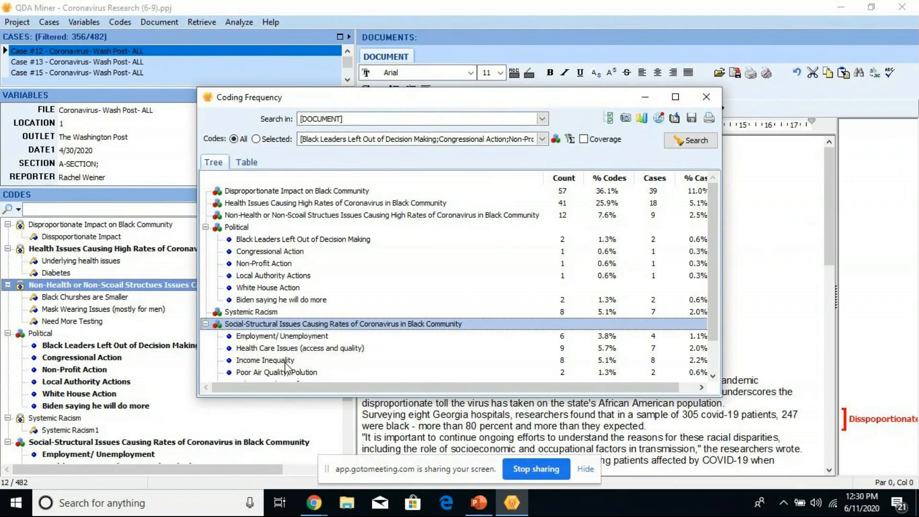
right_click(223, 327)
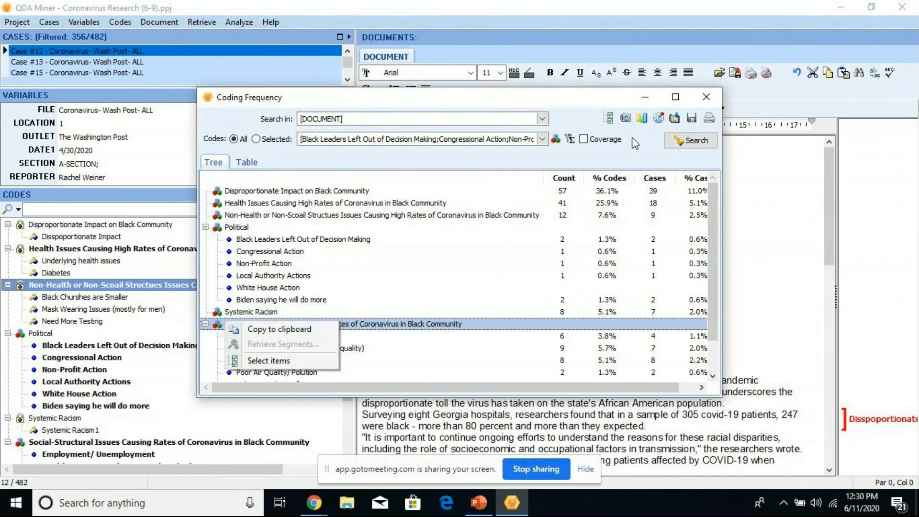
click(707, 98)
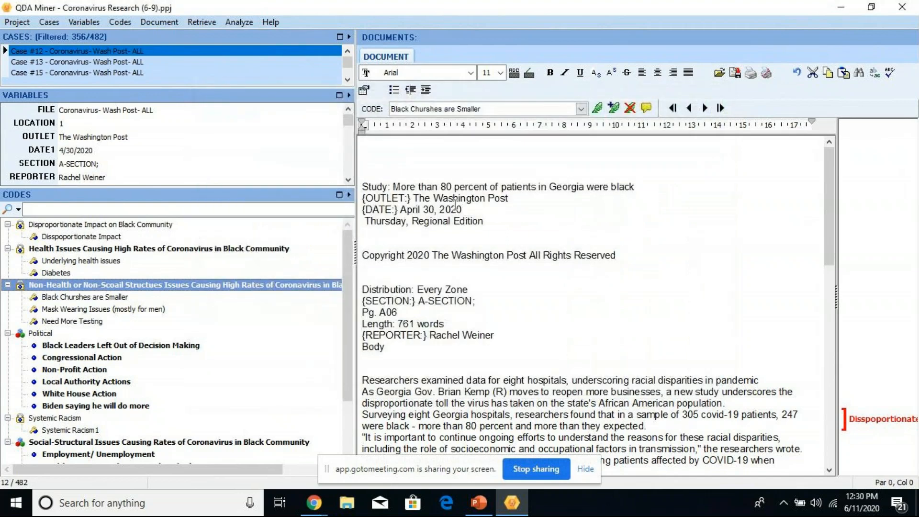
click(340, 320)
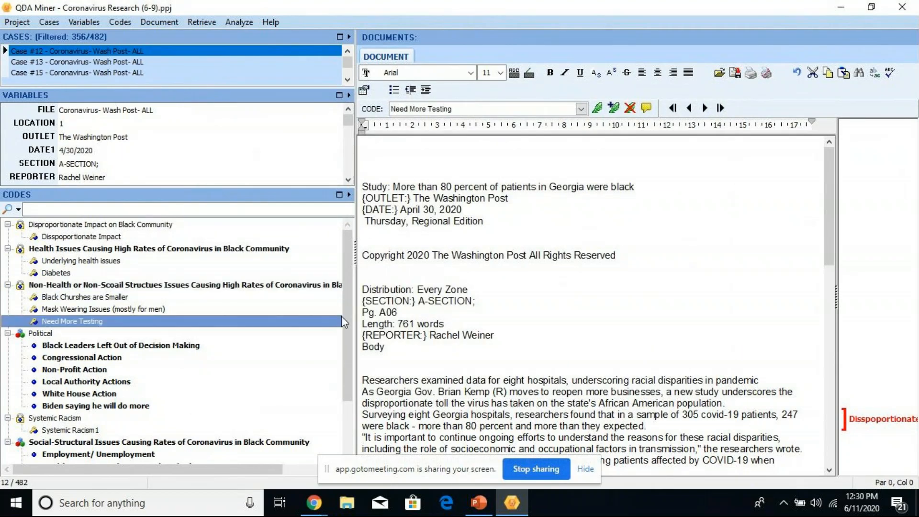
- Apply virtual grouping to the Social-Structural Issues Causing Rates of Coronavirus in Black Community category in the codebook
click(344, 408)
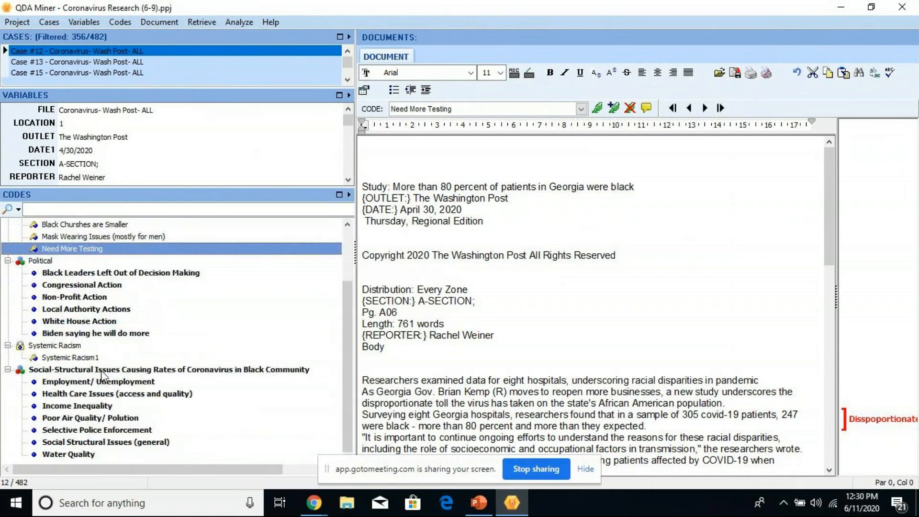
click(113, 369)
right_click(112, 367)
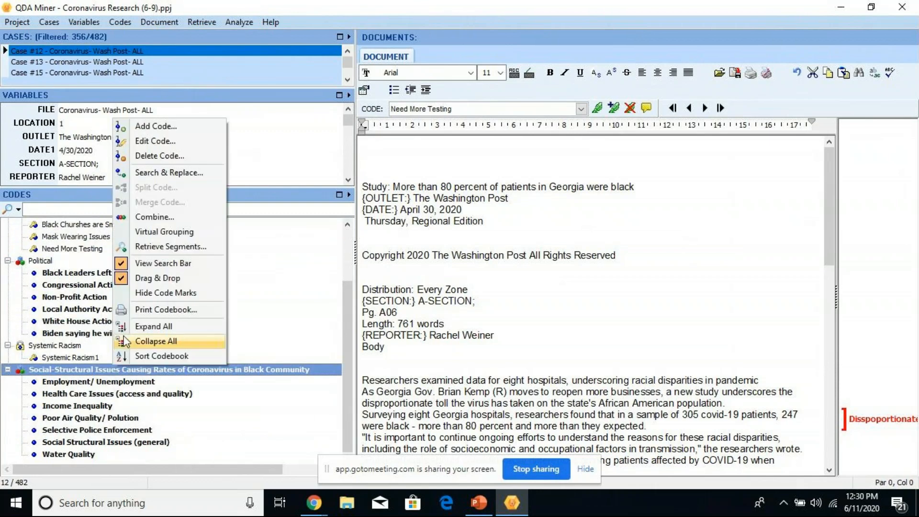
click(181, 236)
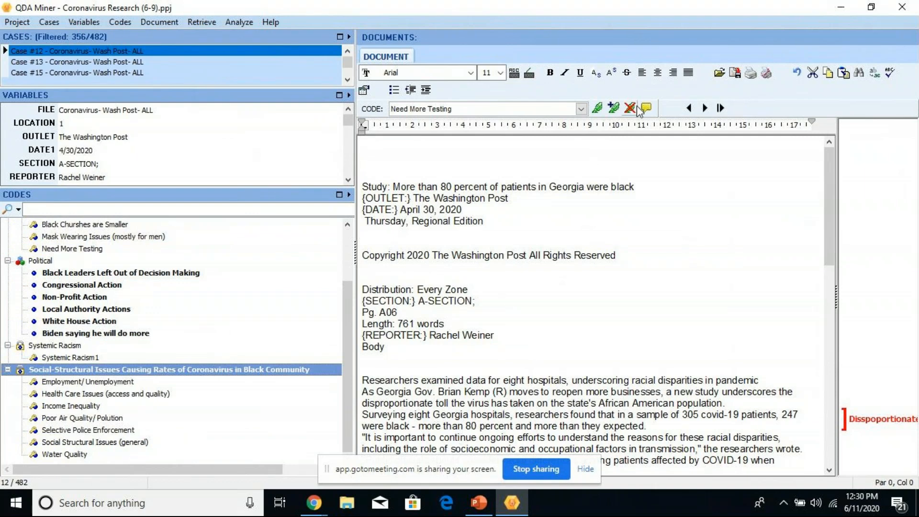
- Run the Coding Frequency analysis on the documents for all codes with the new virtual grouping
click(238, 25)
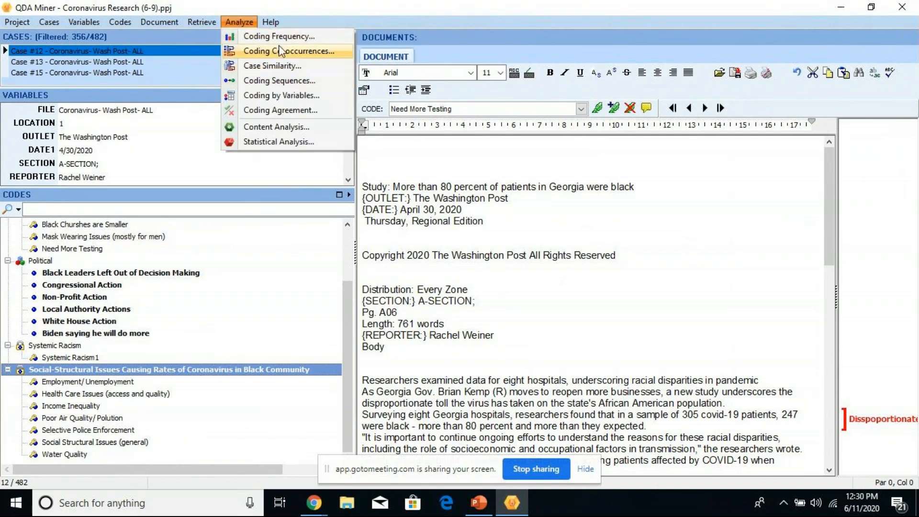
click(289, 39)
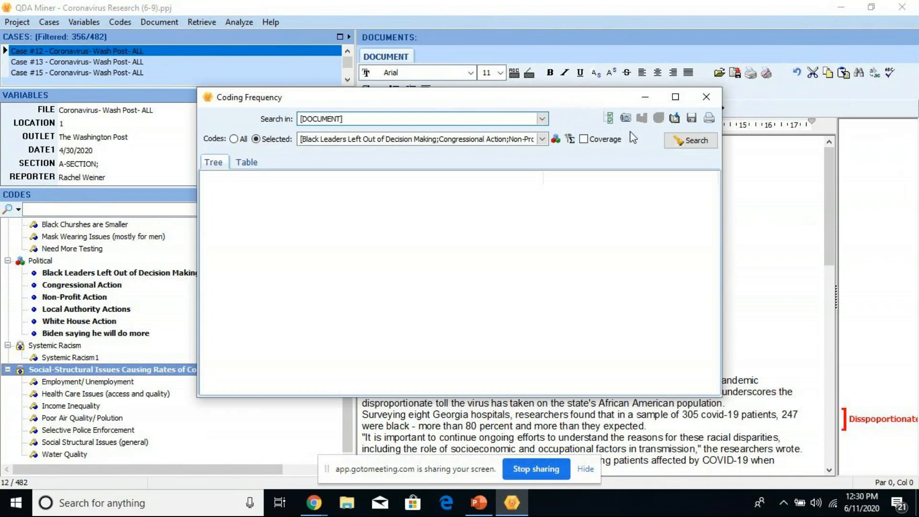
click(234, 138)
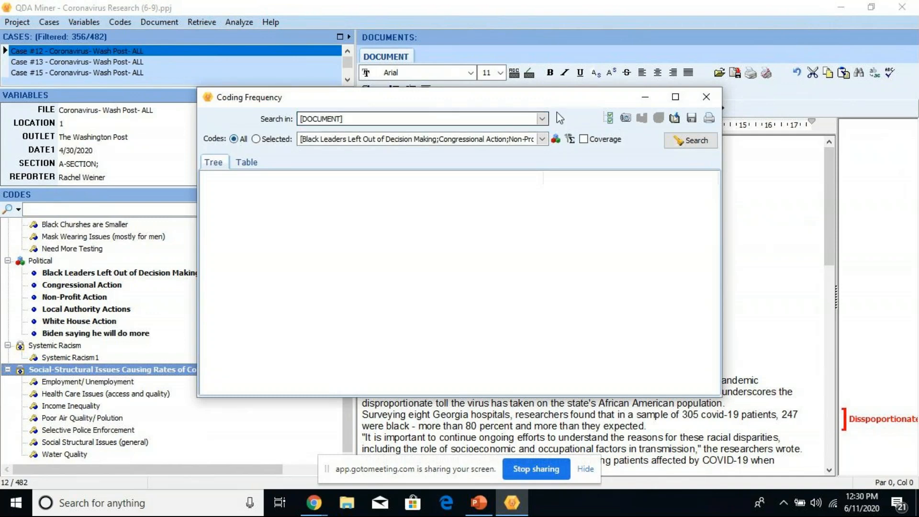
click(684, 137)
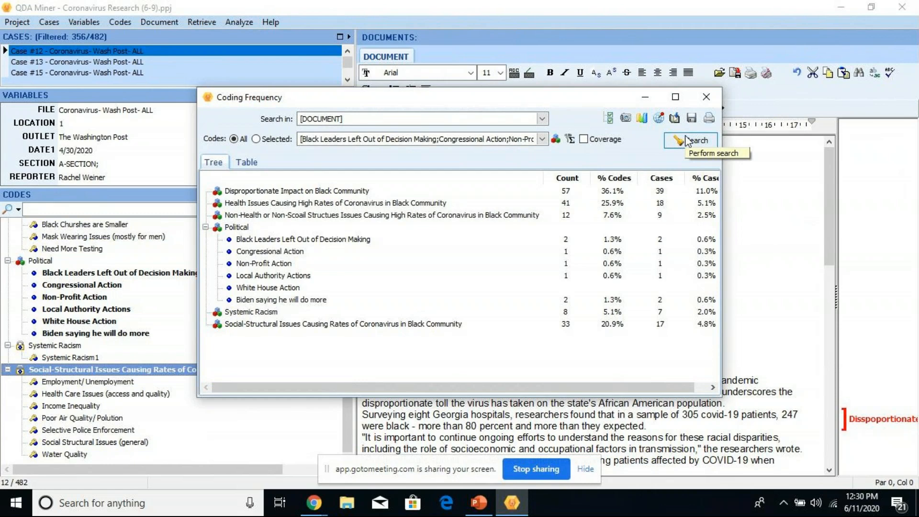
- Enable item selection in the frequency results and select the Health Issues, Non-Health or Non-Scoail Structues Issues, and Social-Structural Issues categories
click(484, 271)
right_click(484, 271)
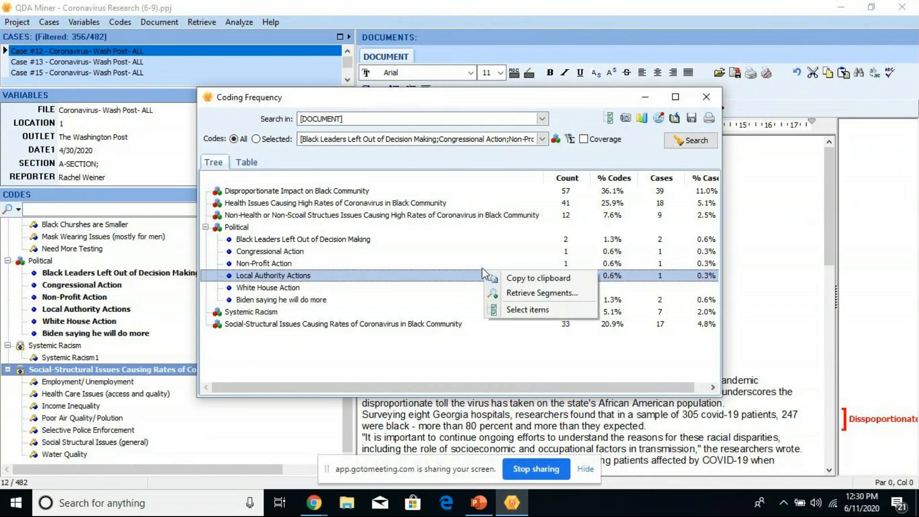
click(524, 311)
click(217, 203)
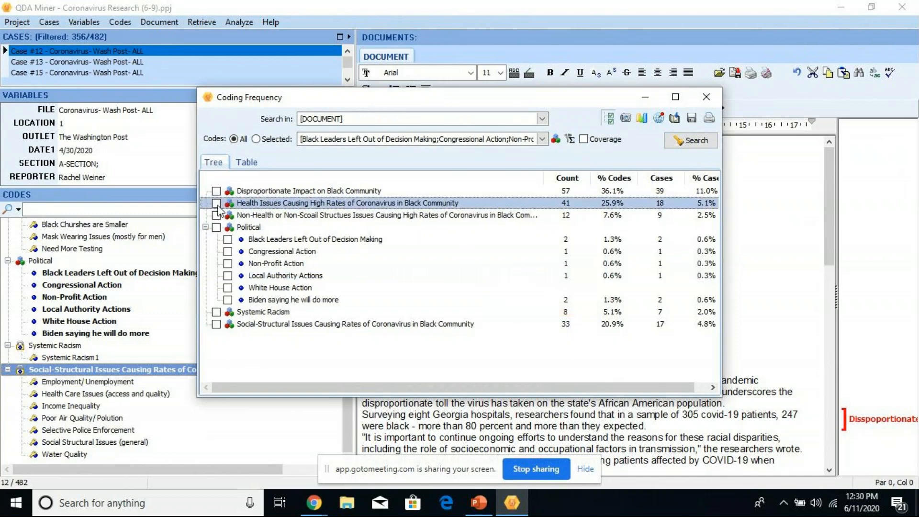
click(218, 215)
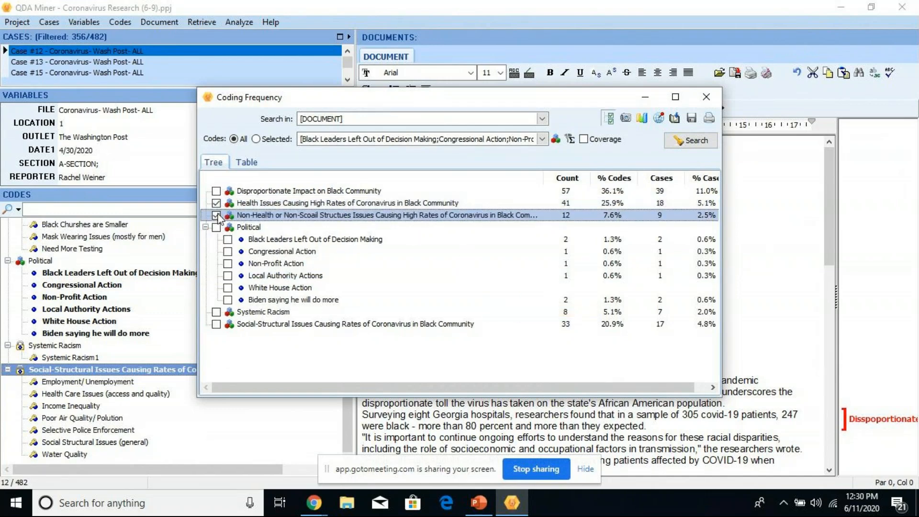
click(217, 324)
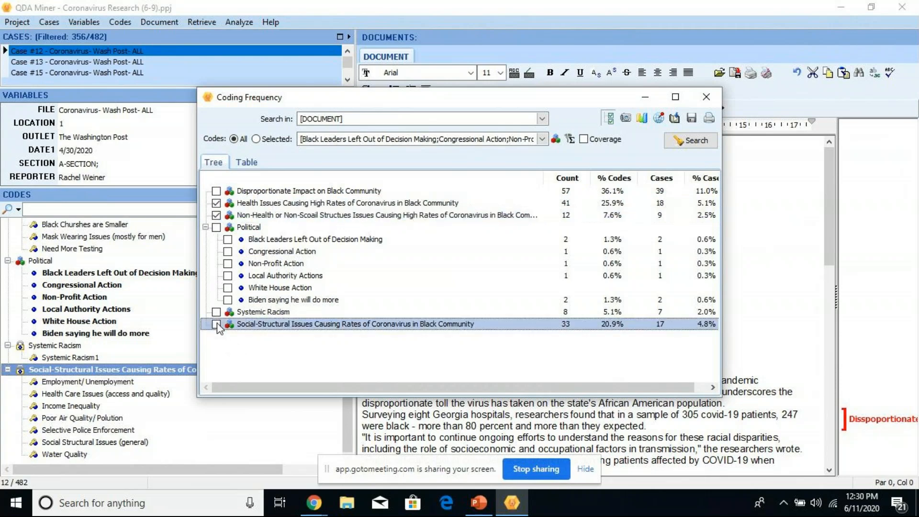
- Chart the frequency of the three selected categories as pie and horizontal bar charts, and close the chart and the frequency results
click(647, 120)
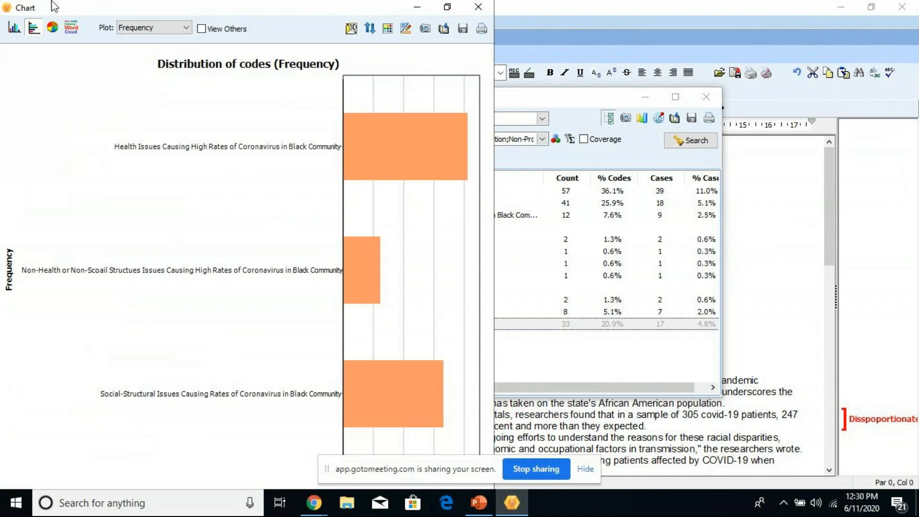
click(54, 28)
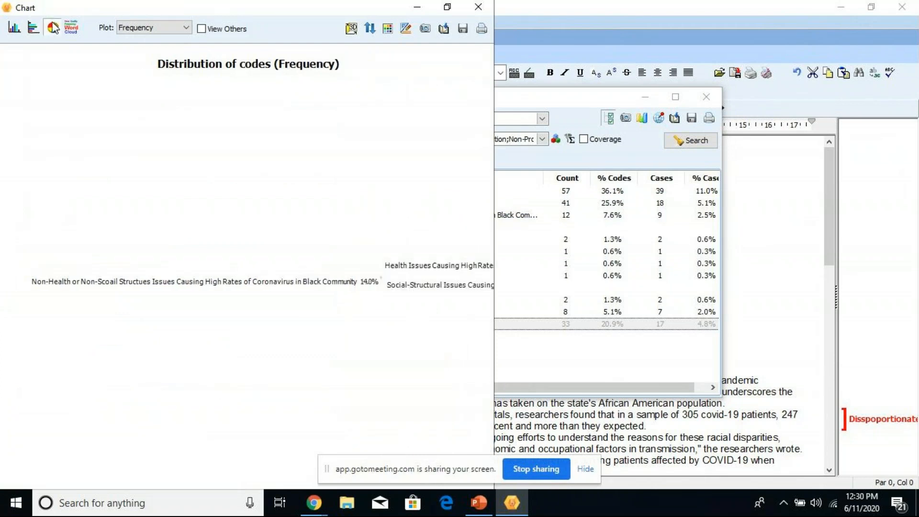
click(33, 28)
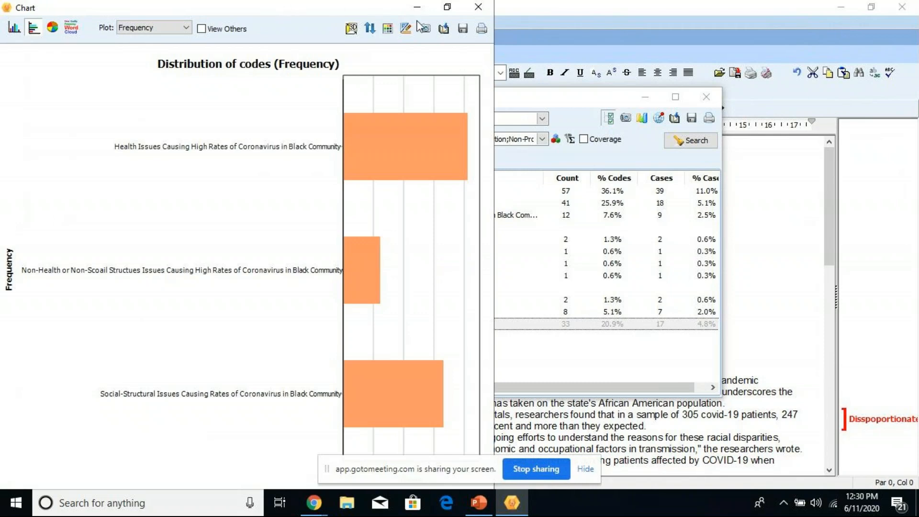
click(448, 8)
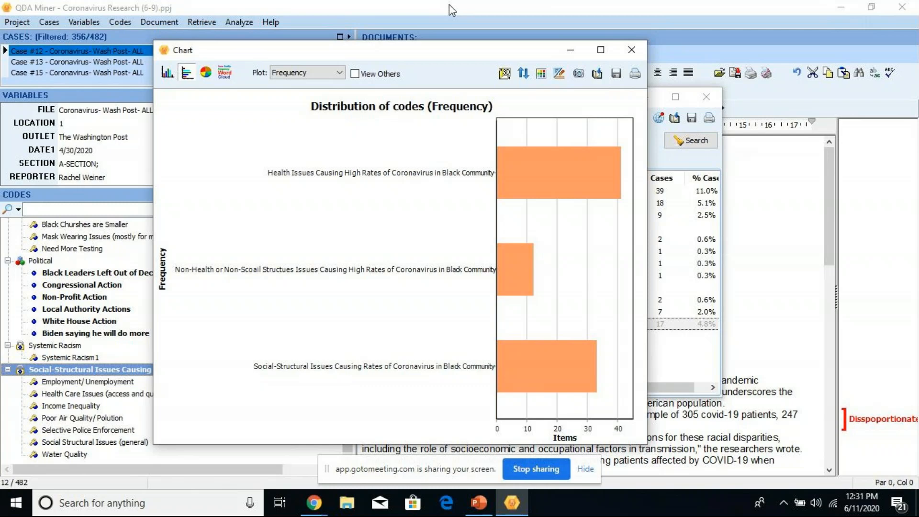
click(640, 49)
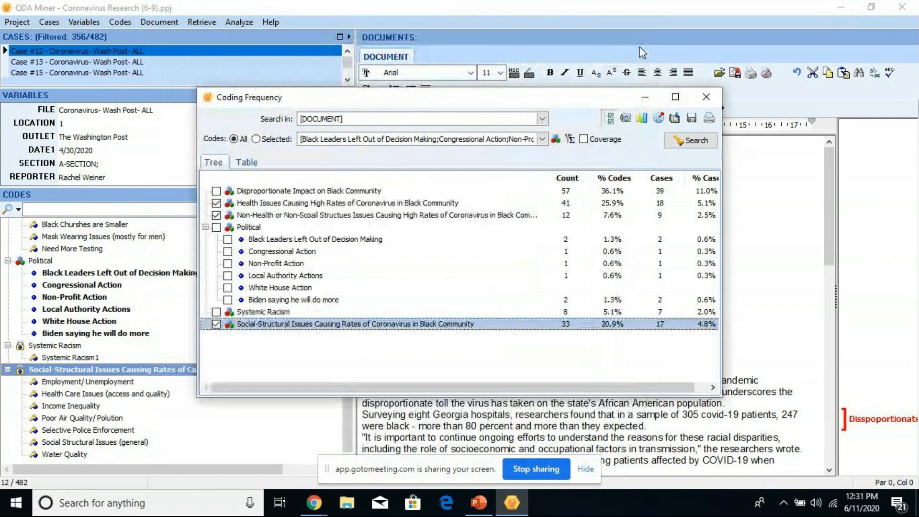
click(706, 98)
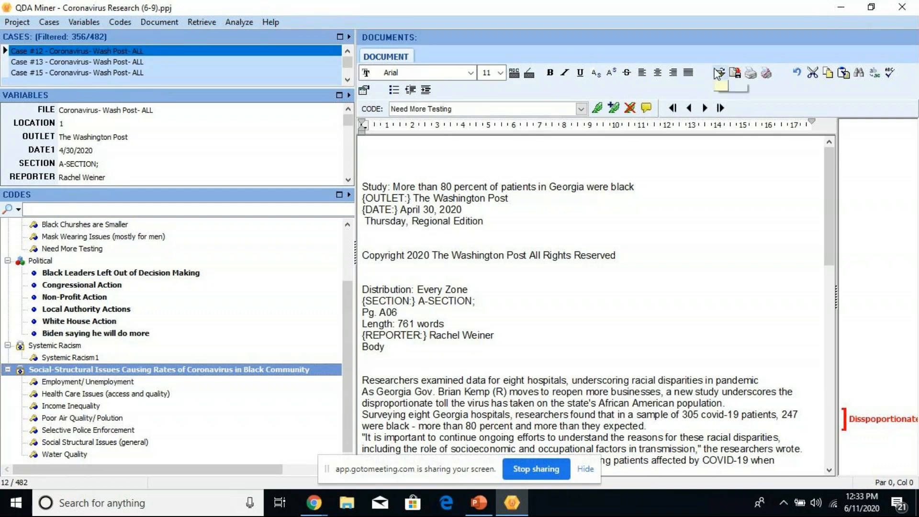
- Go to Case #482 and launch the content analysis of the filtered cases in WordStat
drag(348, 63, 348, 86)
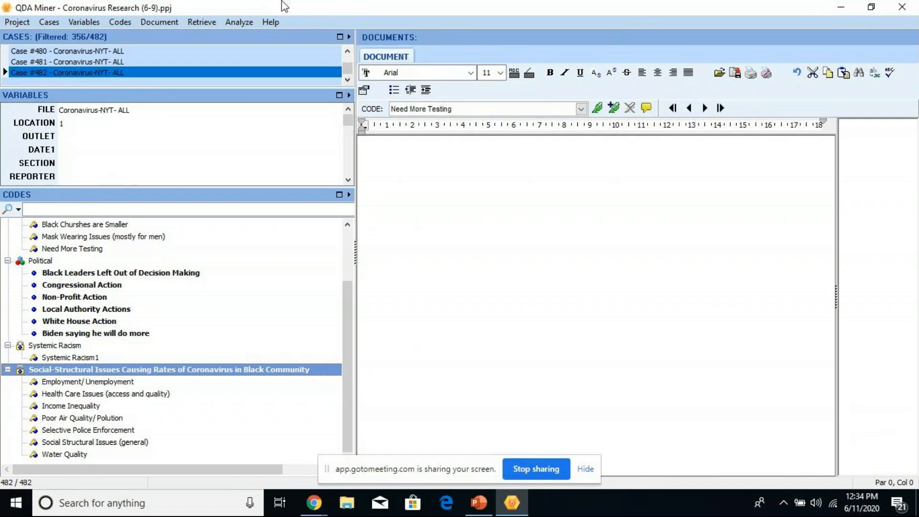
click(239, 22)
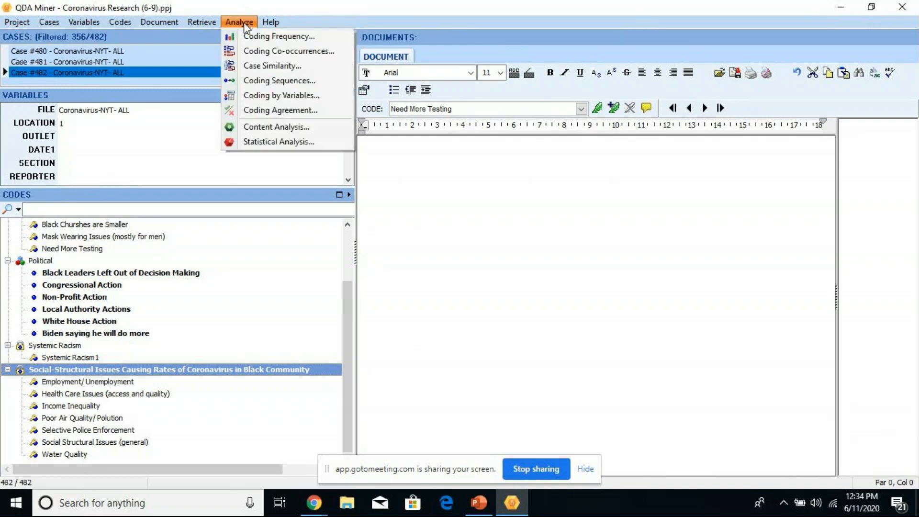
click(275, 127)
click(463, 367)
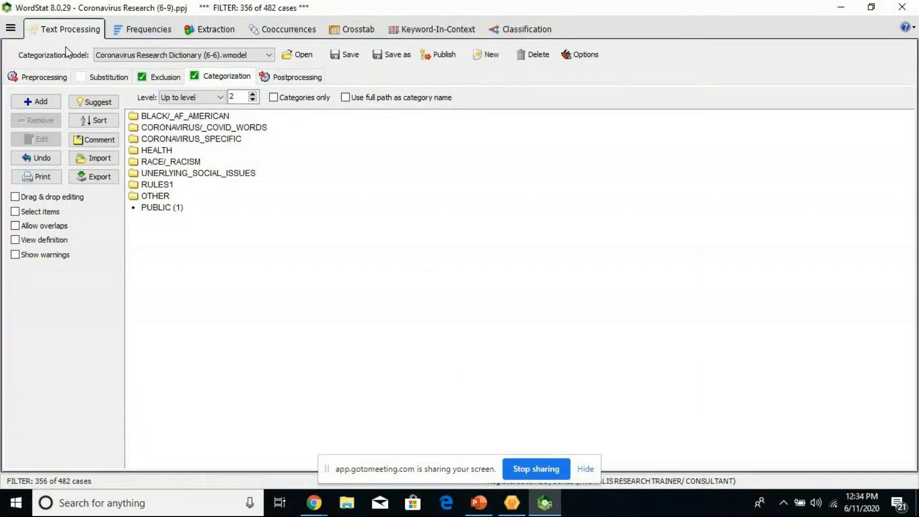
- Examine the operators available for a new proximity rule in the categorization dictionary, and close the rule editor without adding a rule
click(36, 102)
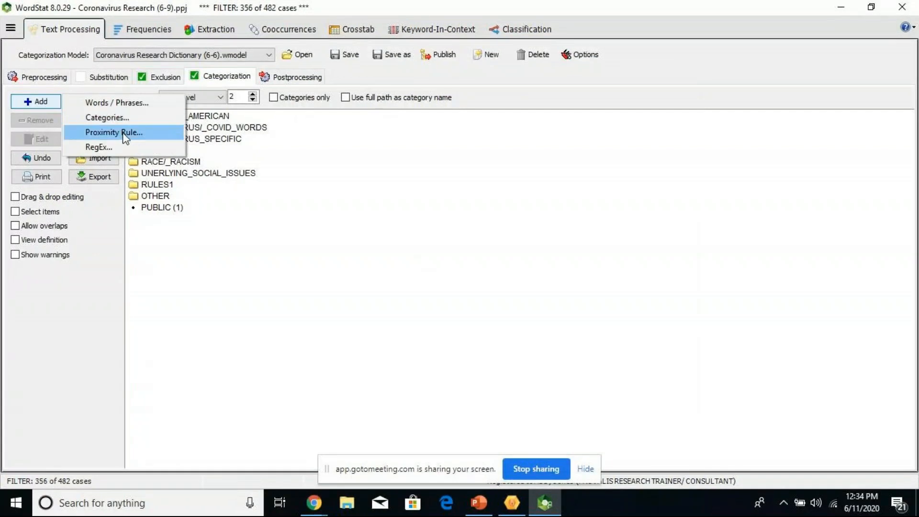
click(117, 132)
click(352, 151)
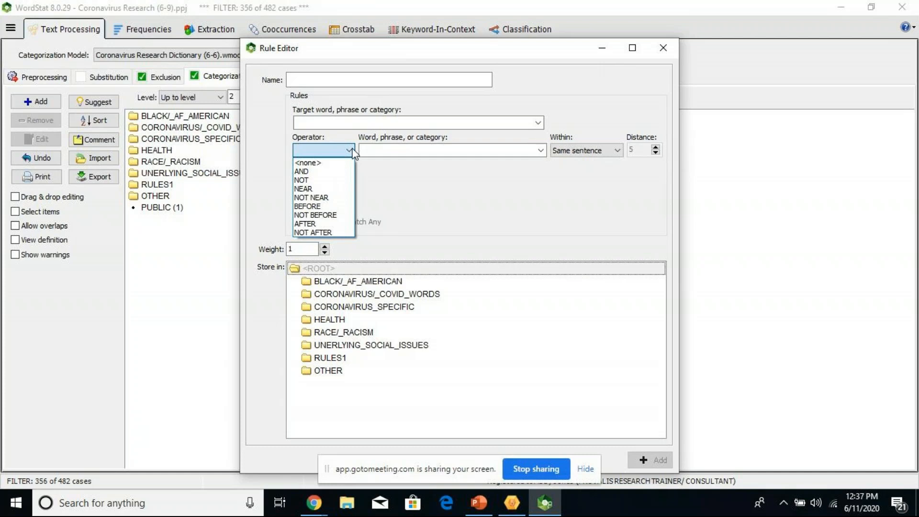
click(662, 48)
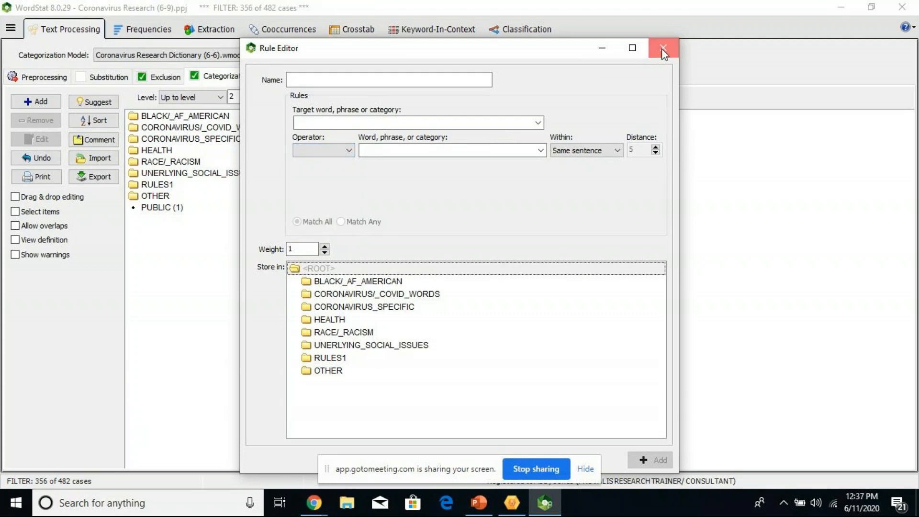
click(661, 48)
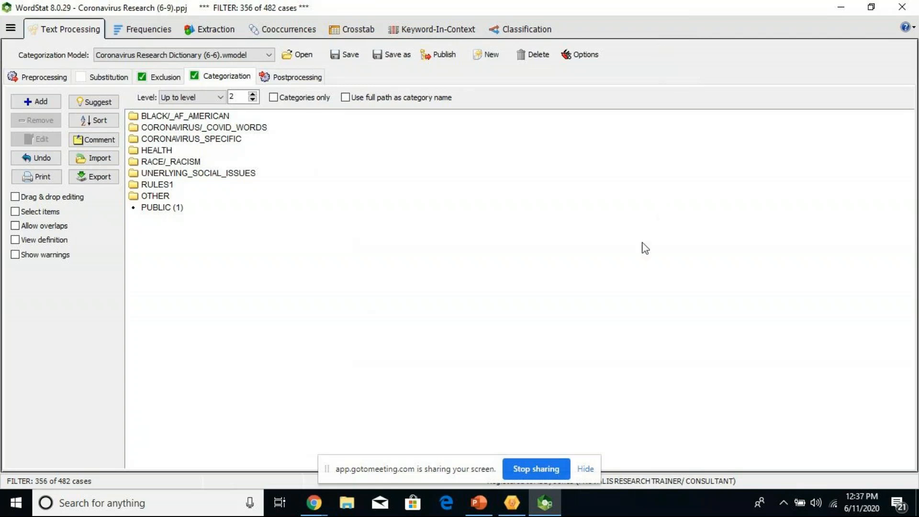
- Switch to the PowerPoint presentation showing the pie chart slide of code frequencies
click(479, 503)
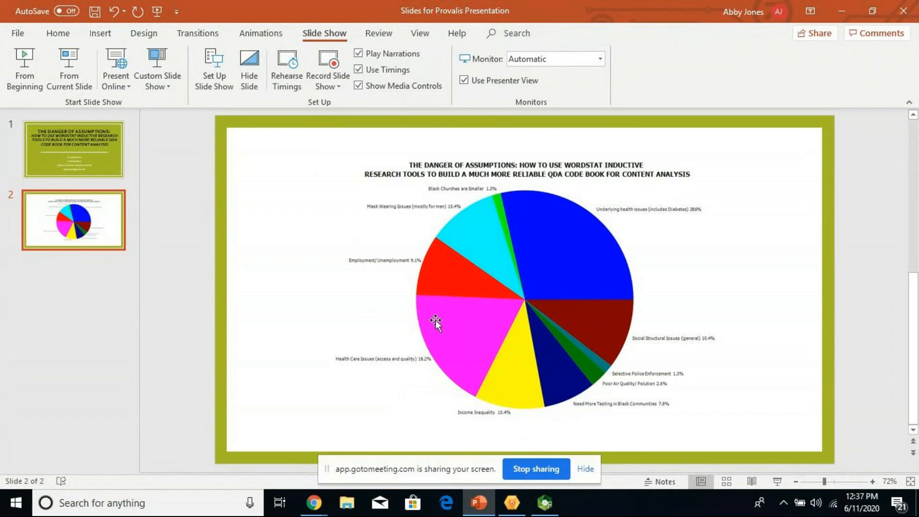